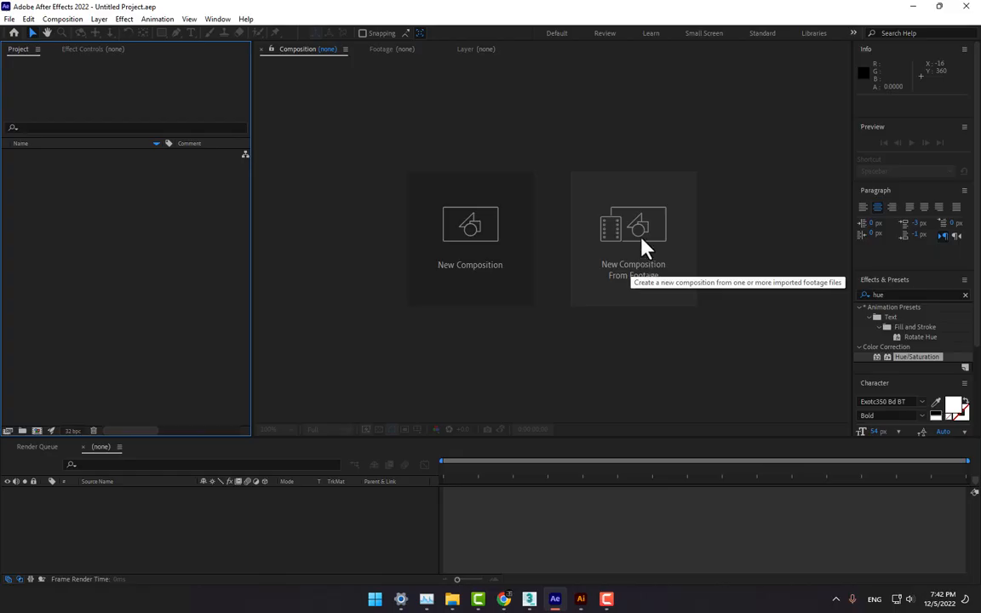
# Step: Create a new composition from the Dancing HD Stock Video footage in the Downloads folder
pyautogui.click(643, 247)
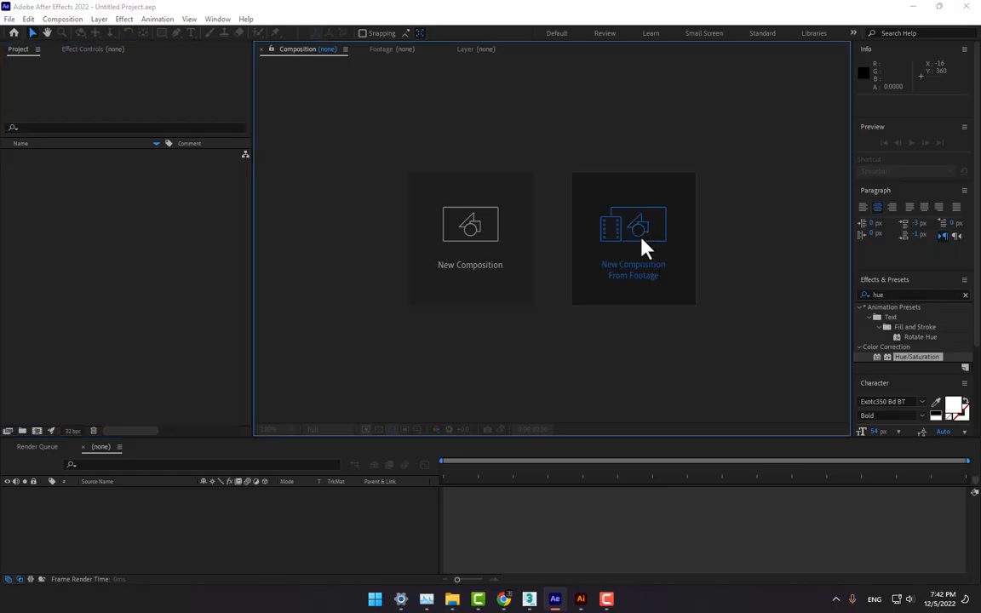
pyautogui.click(57, 279)
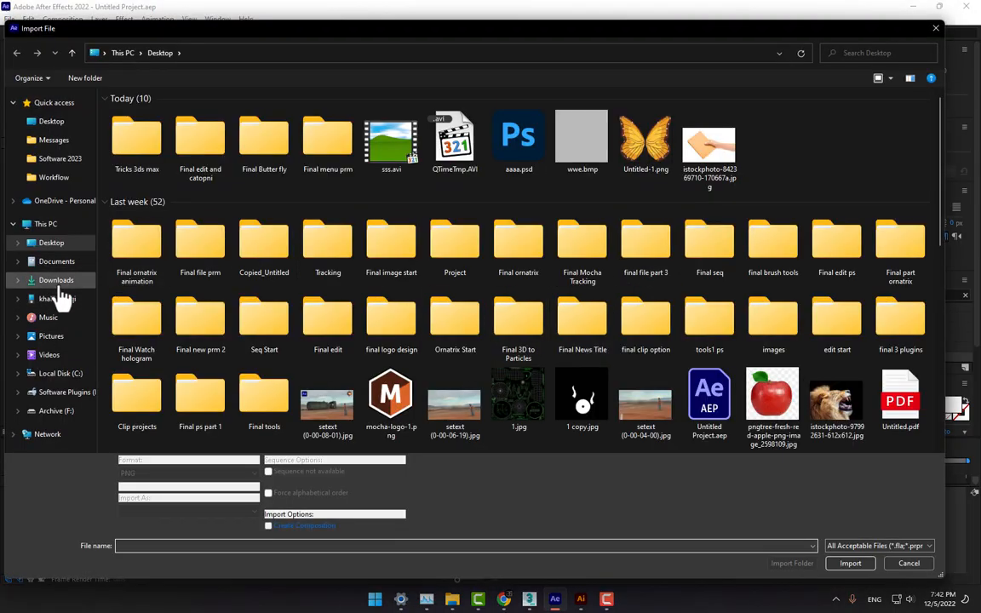
pyautogui.doubleClick(264, 138)
pyautogui.doubleClick(325, 231)
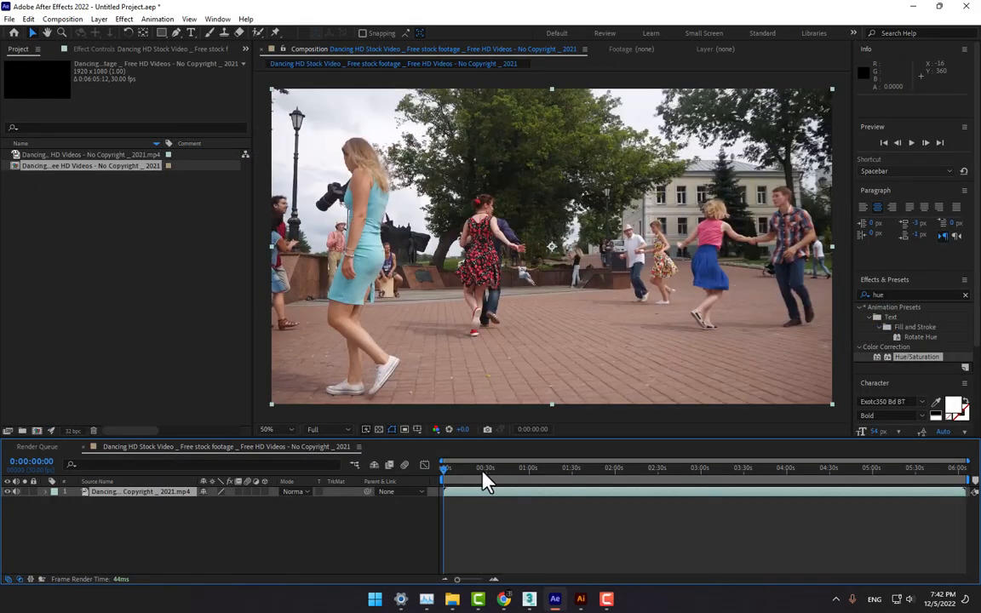
# Step: Set a work area of 0:00:06:03 starting at 0:02:42:15 around the walking woman shot and trim the composition to it
pyautogui.moveTo(483, 474); pyautogui.dragTo(677, 486)
pyautogui.scroll(-2, 574, 361)
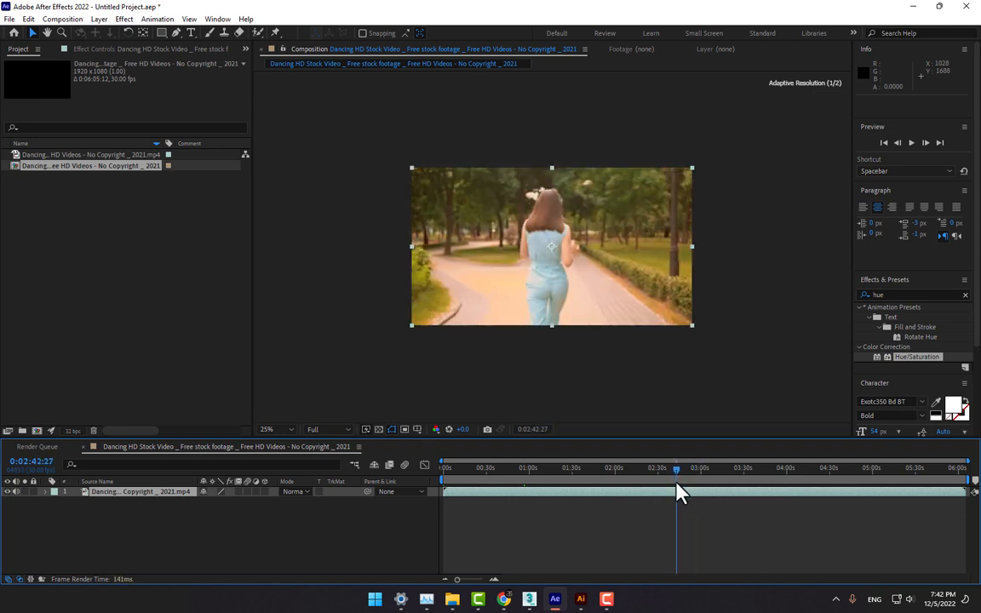
pyautogui.moveTo(435, 482); pyautogui.dragTo(686, 479)
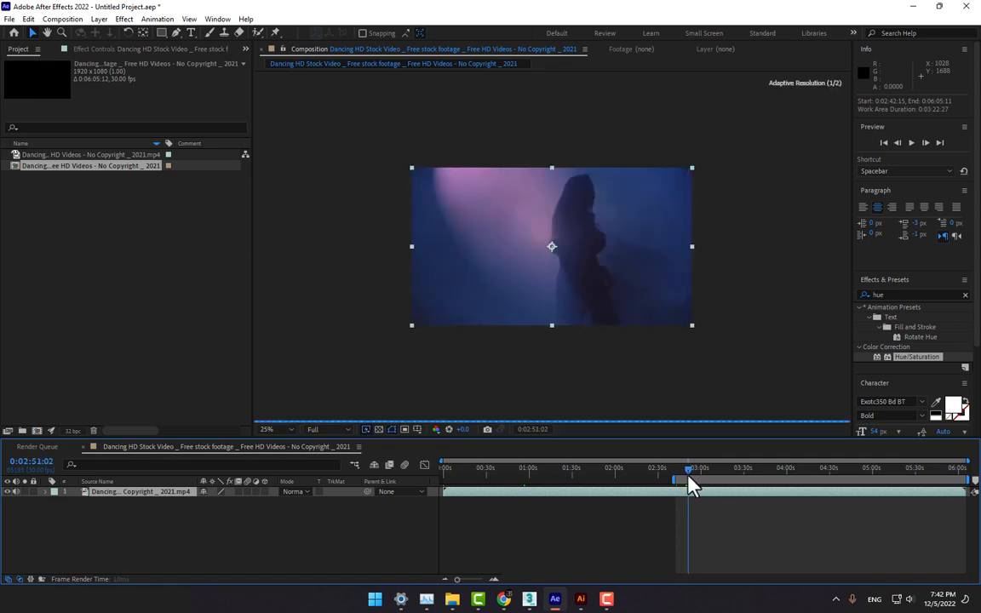
pyautogui.moveTo(973, 490); pyautogui.dragTo(694, 491)
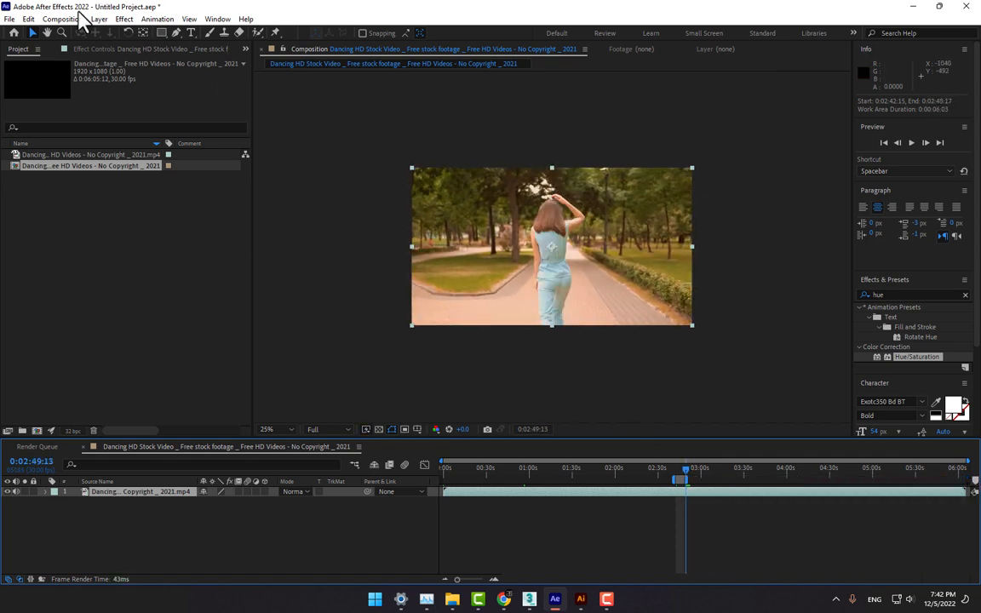
pyautogui.click(69, 18)
pyautogui.click(90, 77)
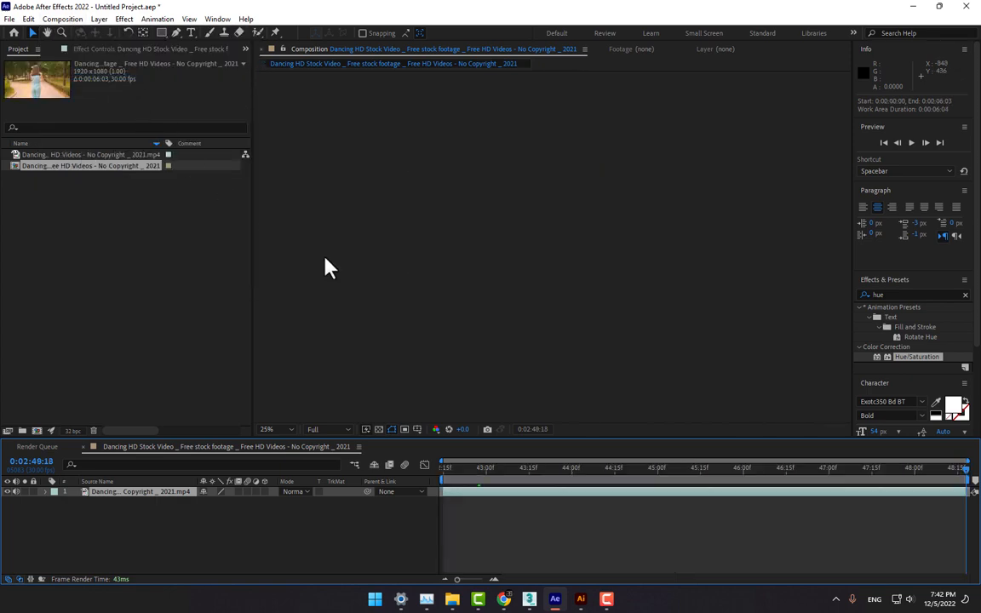
# Step: Return to the composition's start, fit the preview to the viewer and mute the footage layer's audio
pyautogui.moveTo(436, 482); pyautogui.dragTo(379, 533)
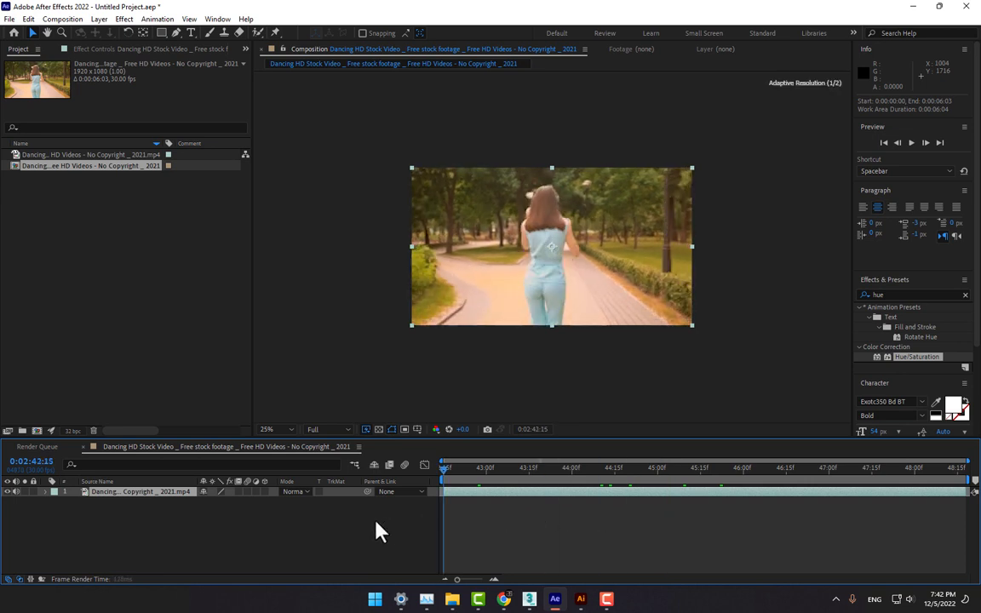
pyautogui.click(272, 429)
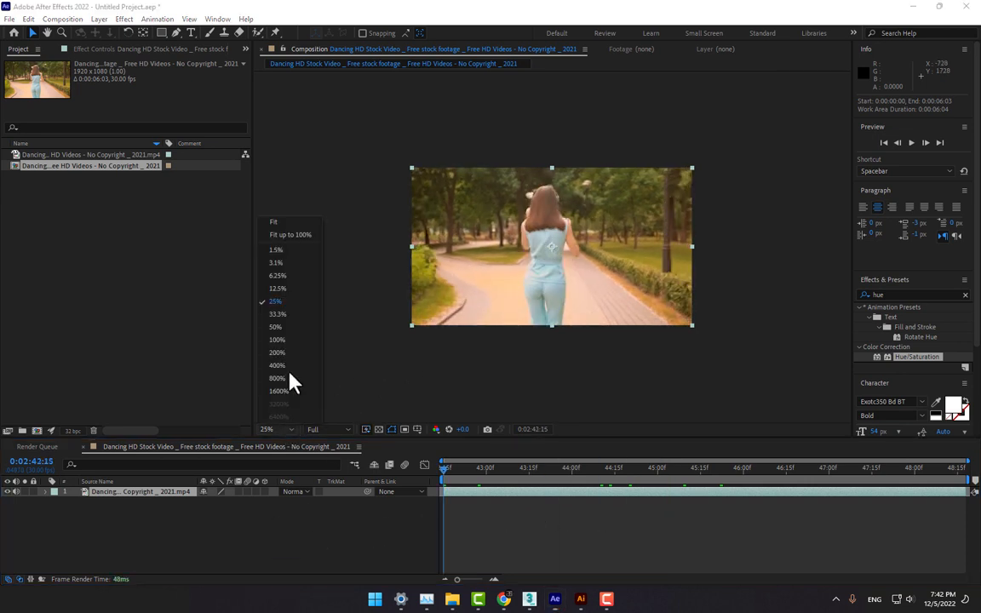
pyautogui.click(286, 223)
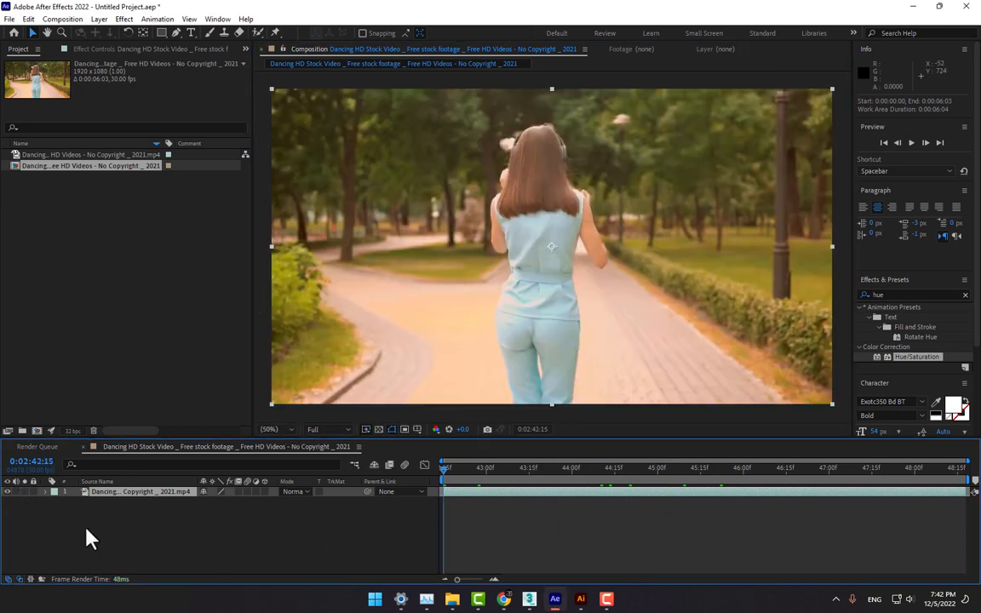
pyautogui.click(239, 543)
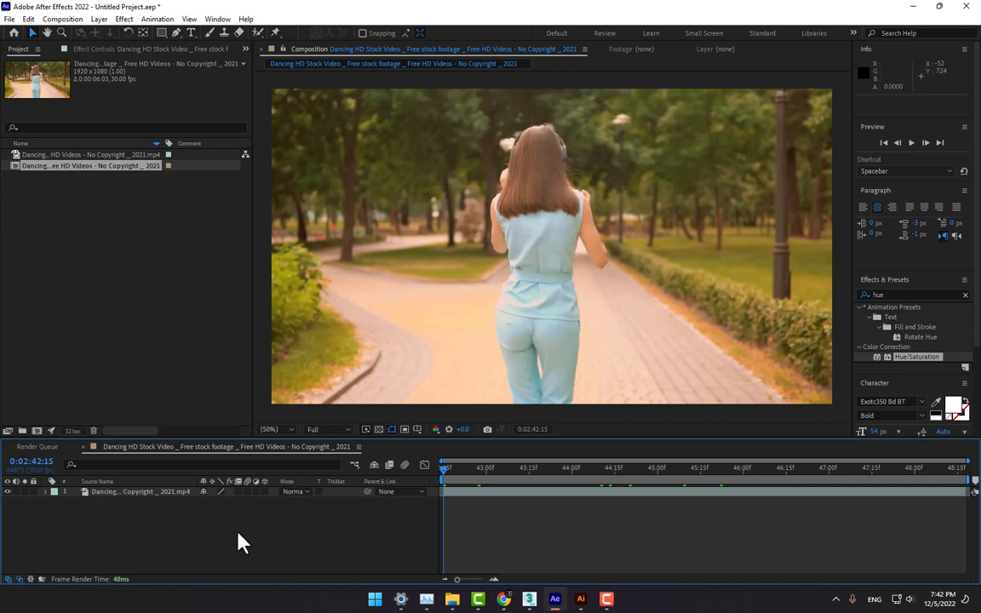
# Step: Rename the composition as Main Comp in its settings
pyautogui.hotkey('ctrl', 'k')
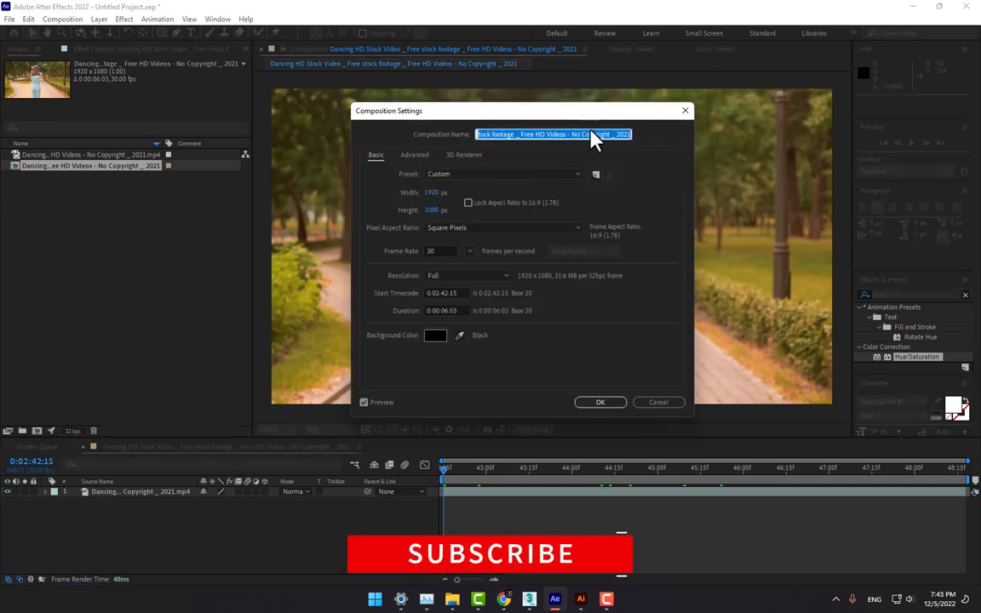
pyautogui.click(590, 134)
pyautogui.hotkey('ctrl', 'a')
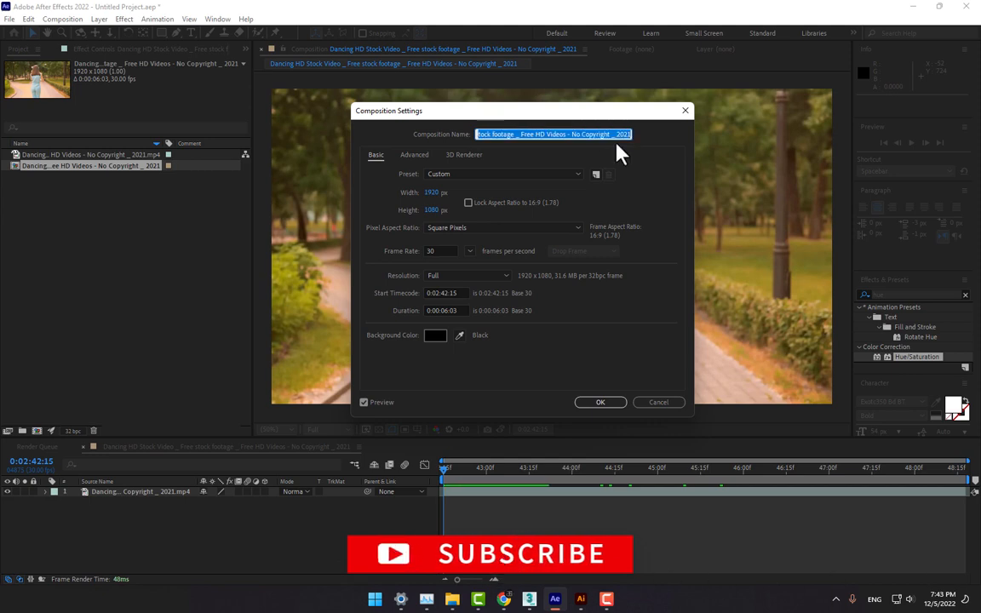
pyautogui.write('Main Comp')
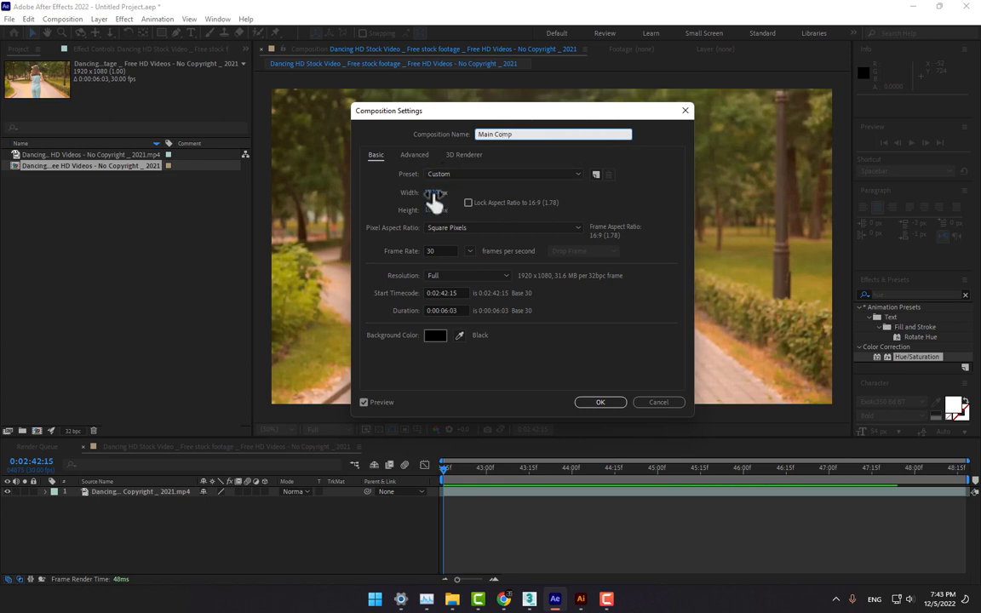
# Step: Apply the HDV/HDTV 720 29.97 preset to the composition and confirm the settings
pyautogui.click(456, 175)
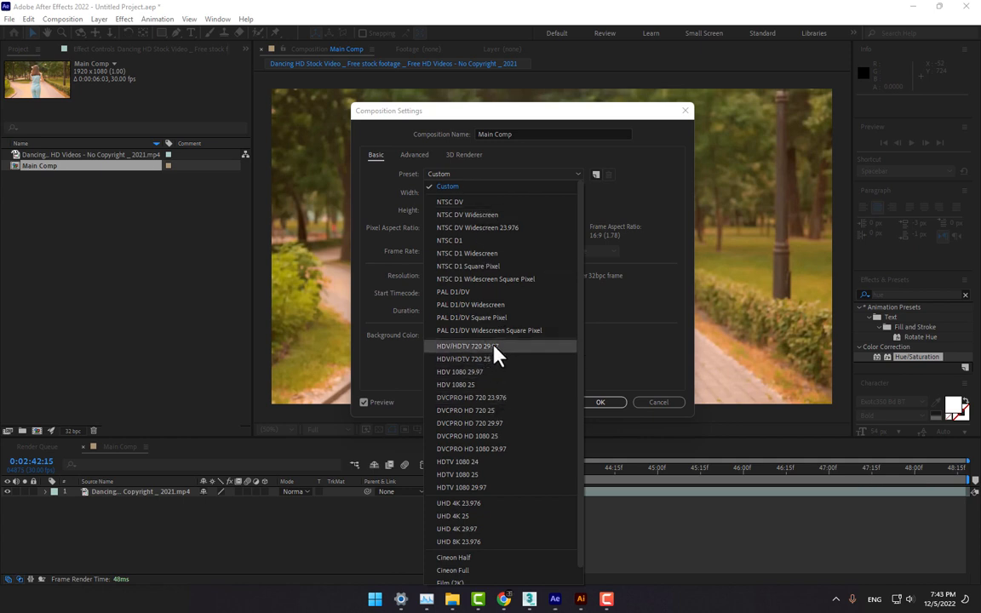
pyautogui.click(632, 352)
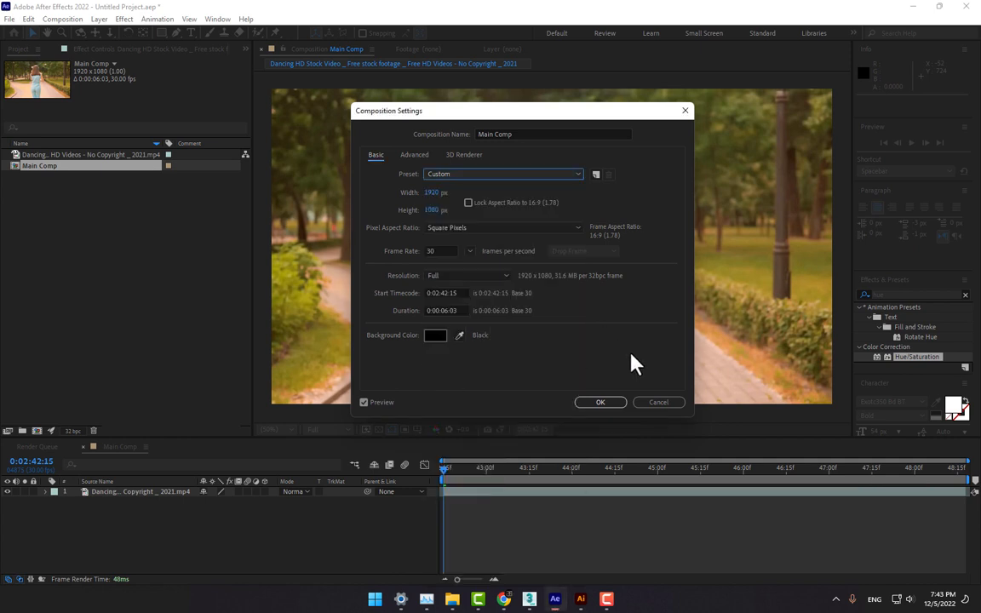
pyautogui.click(477, 176)
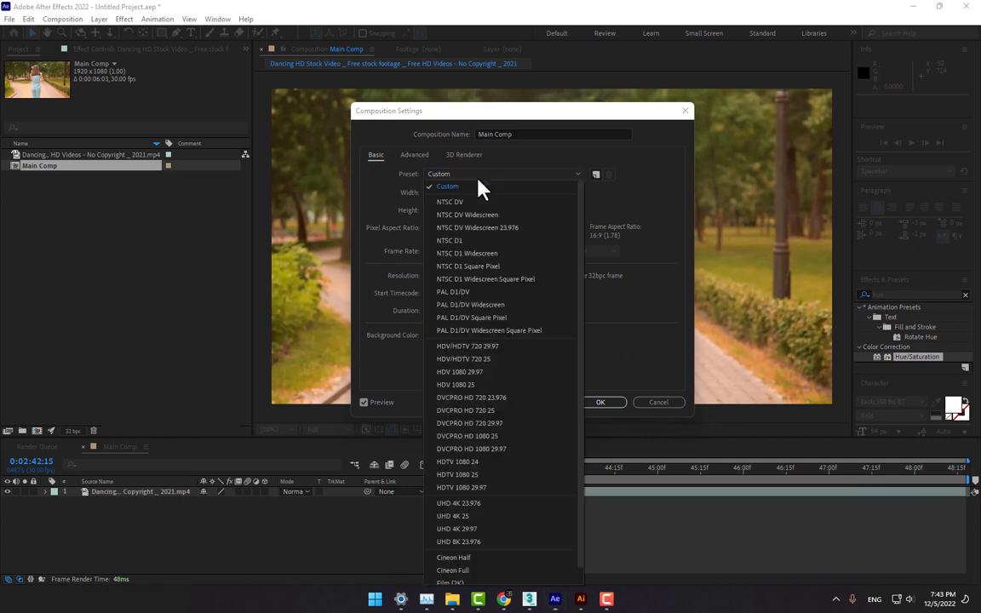
pyautogui.click(501, 349)
pyautogui.click(597, 404)
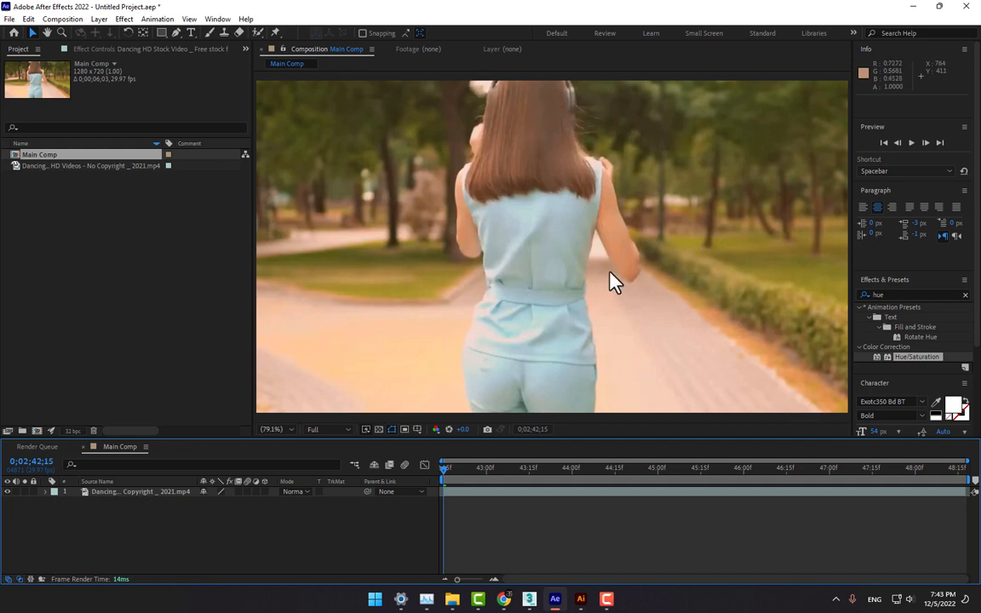
# Step: Scale the footage layer to fit the composition and fit the preview to the viewer
pyautogui.rightClick(610, 281)
pyautogui.moveTo(673, 274)
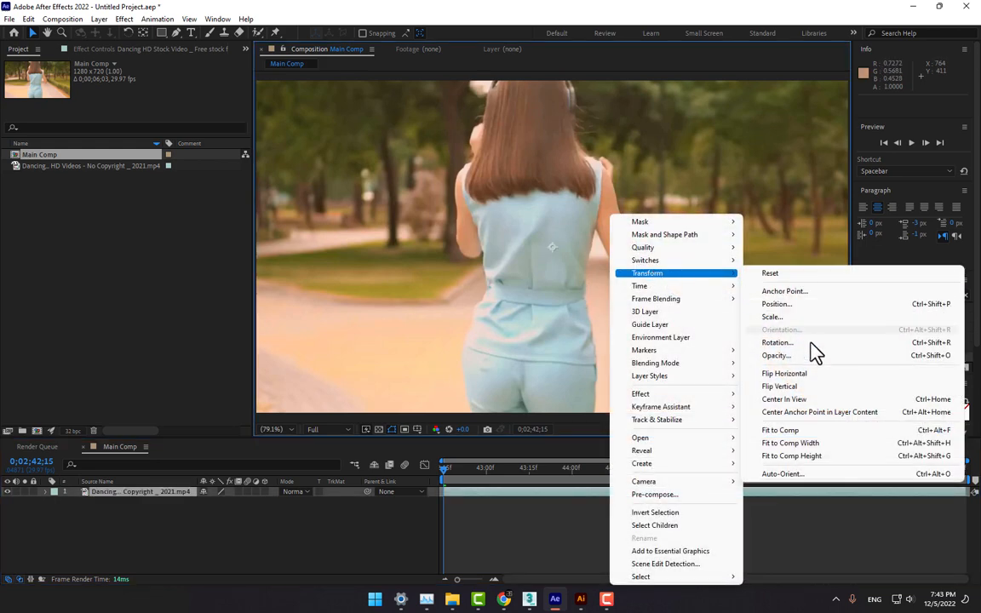
pyautogui.click(781, 431)
pyautogui.scroll(-1, 686, 319)
pyautogui.scroll(1, 685, 320)
pyautogui.scroll(-1, 627, 408)
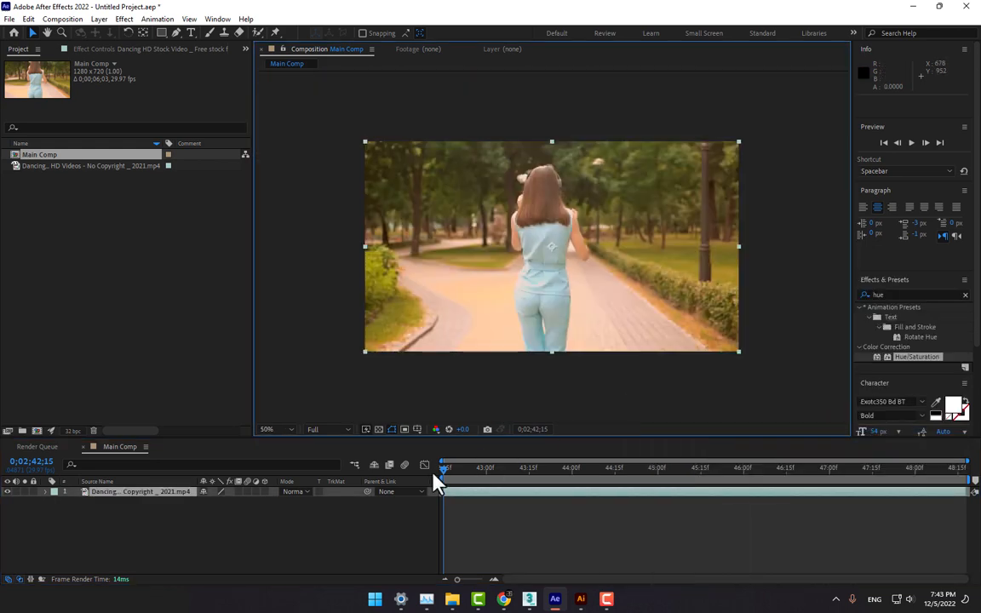
pyautogui.moveTo(438, 471); pyautogui.dragTo(439, 506)
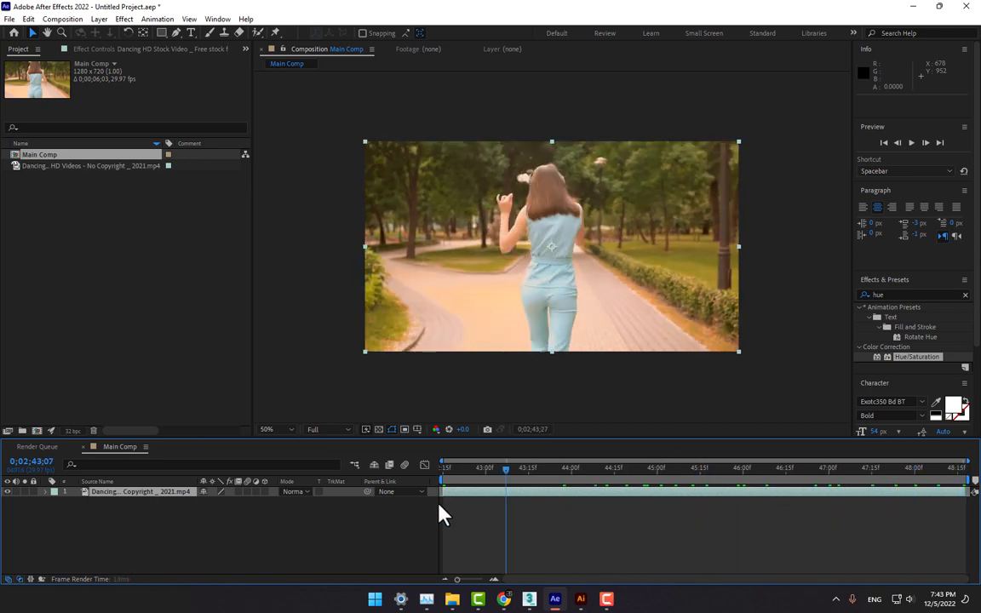
pyautogui.click(269, 429)
pyautogui.click(276, 223)
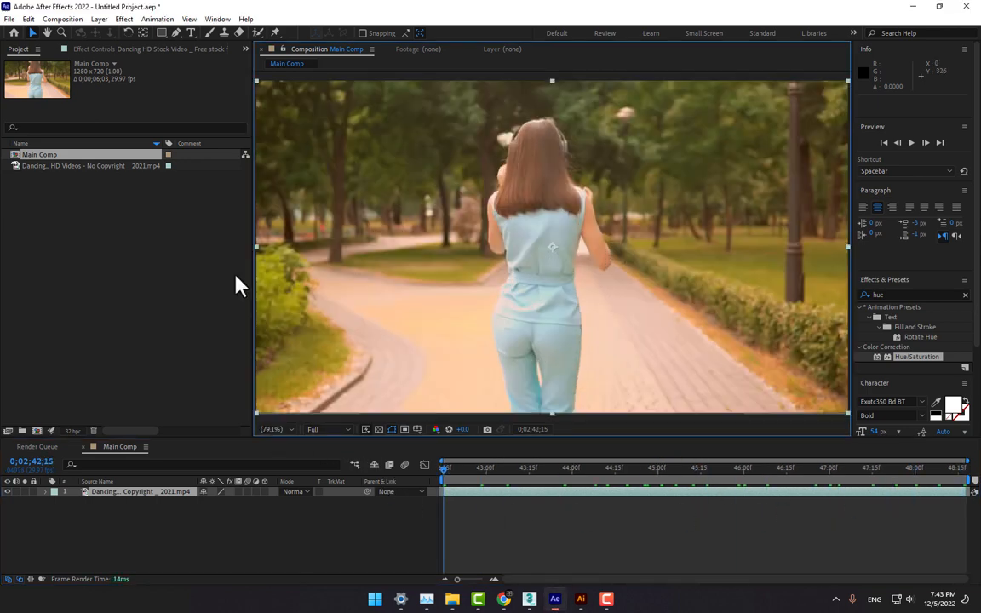
# Step: Lock the footage layer and add a point light named Emitter
pyautogui.click(308, 511)
pyautogui.rightClick(293, 538)
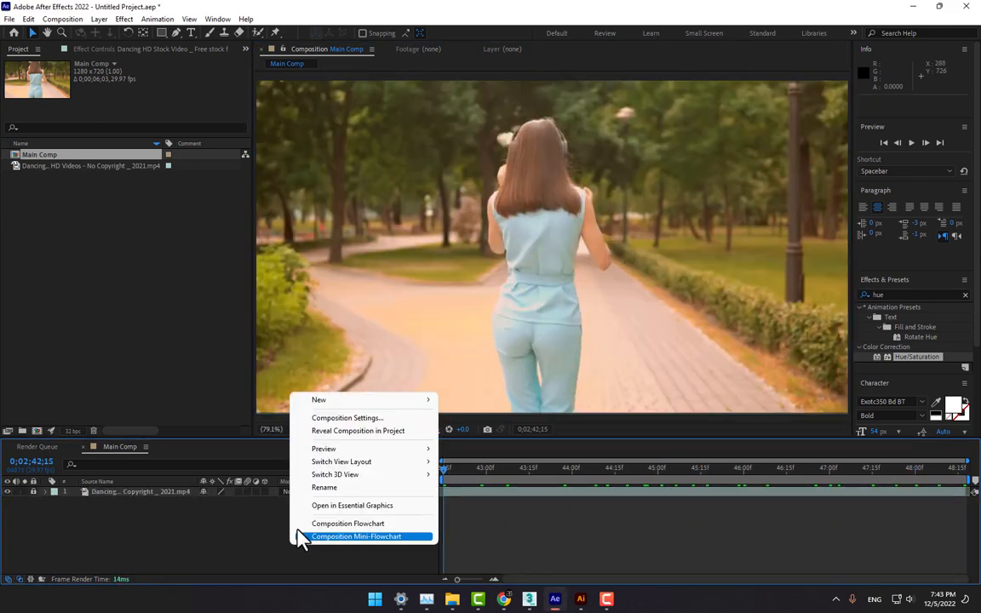
pyautogui.moveTo(341, 400)
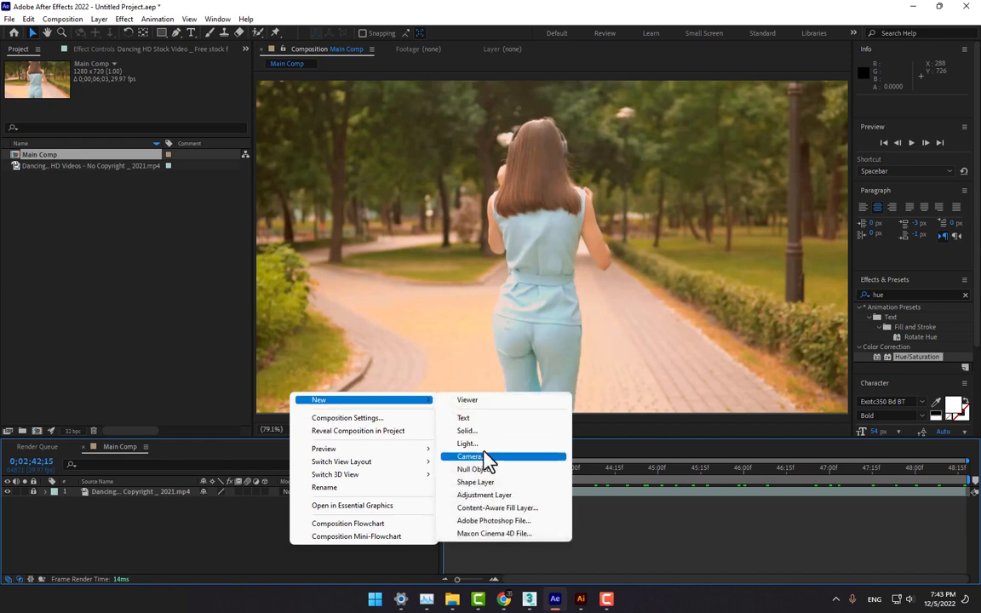
pyautogui.click(480, 444)
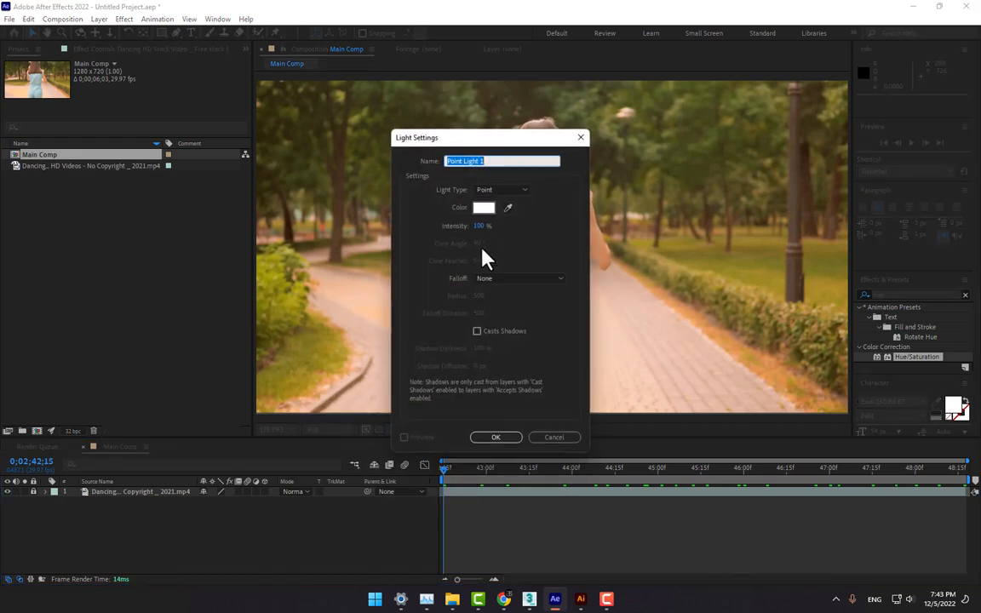
pyautogui.write('Emitter')
pyautogui.press('Return')
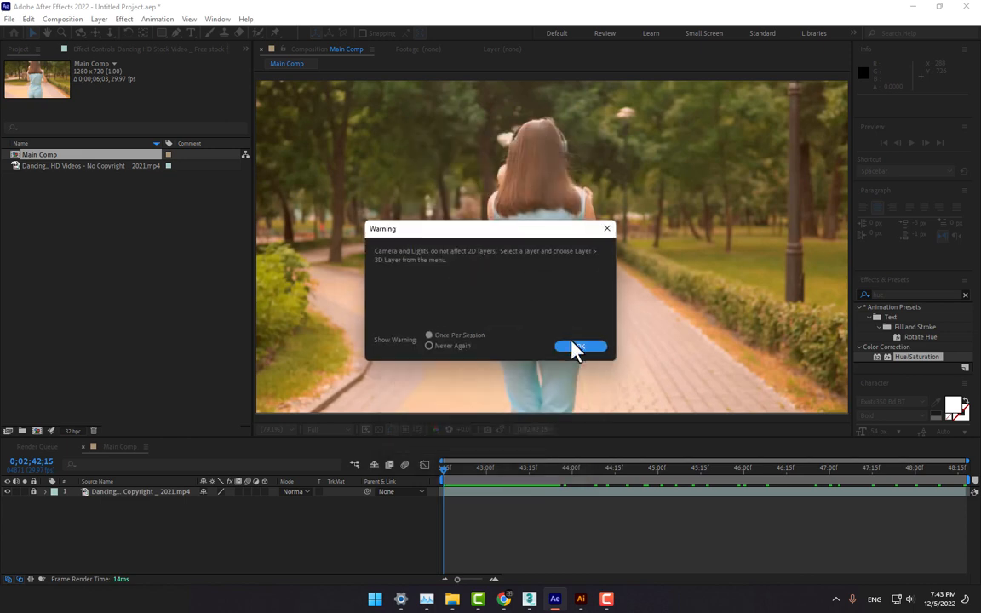
pyautogui.click(576, 345)
# Step: Place the Emitter light just outside the frame's upper-left edge at about (-671.7, -53.3, 2455.6) and keyframe its position at 0;02;42;15
pyautogui.scroll(-2, 602, 252)
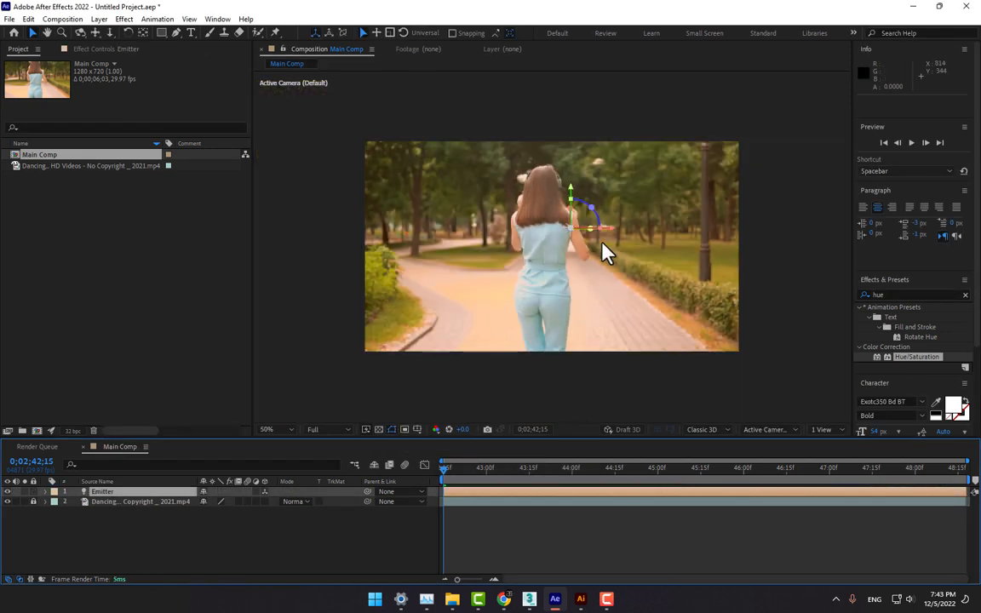
pyautogui.moveTo(477, 470); pyautogui.dragTo(385, 509)
pyautogui.moveTo(620, 237); pyautogui.dragTo(804, 263)
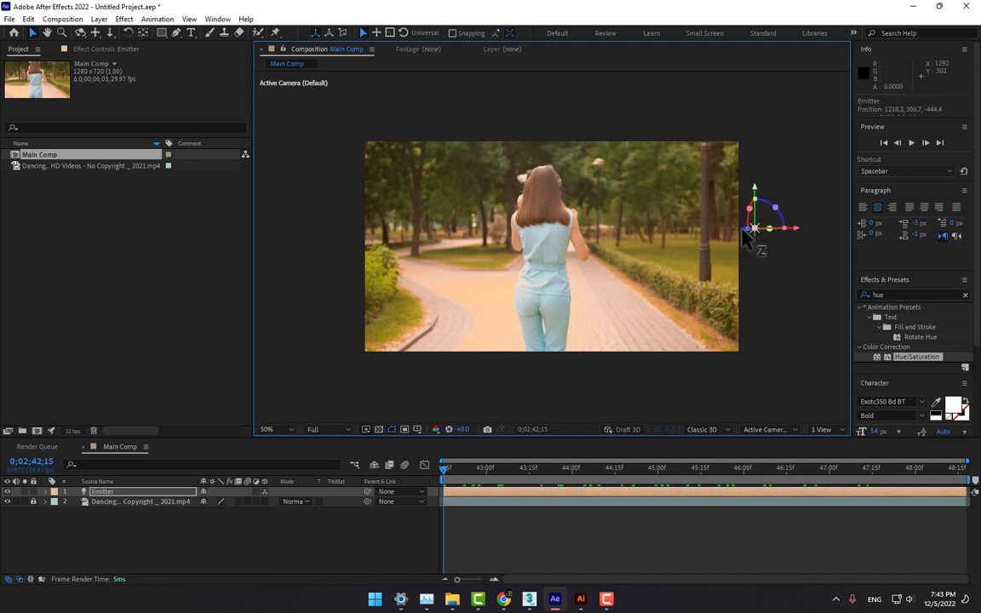
pyautogui.moveTo(722, 229); pyautogui.dragTo(674, 128)
pyautogui.moveTo(674, 173); pyautogui.dragTo(379, 195)
pyautogui.moveTo(366, 143)
pyautogui.mouseDown()
pyautogui.moveTo(367, 175)
pyautogui.moveTo(395, 208)
pyautogui.moveTo(358, 196)
pyautogui.moveTo(359, 157)
pyautogui.mouseUp()
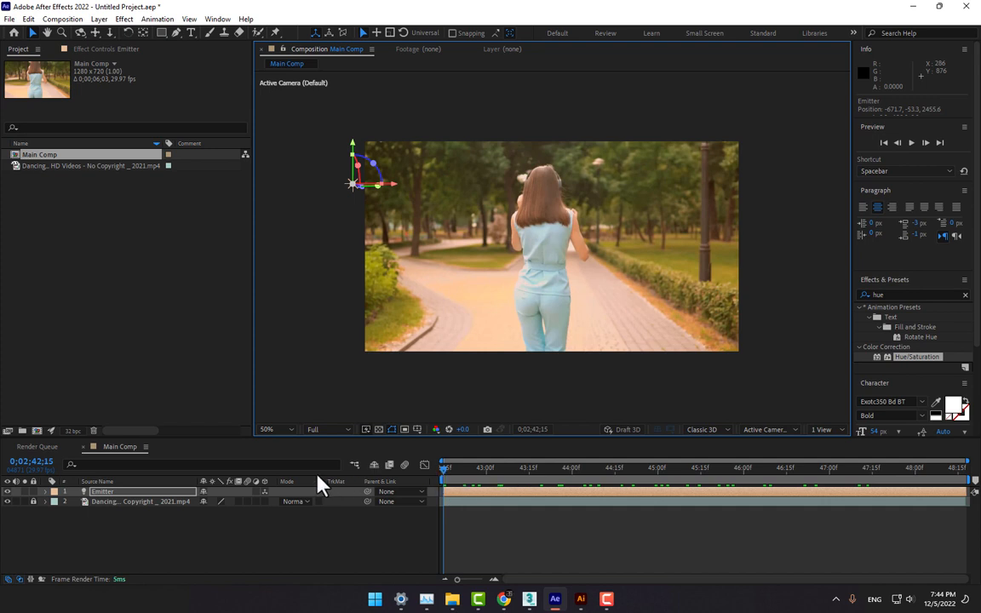
pyautogui.press('p')
pyautogui.click(74, 501)
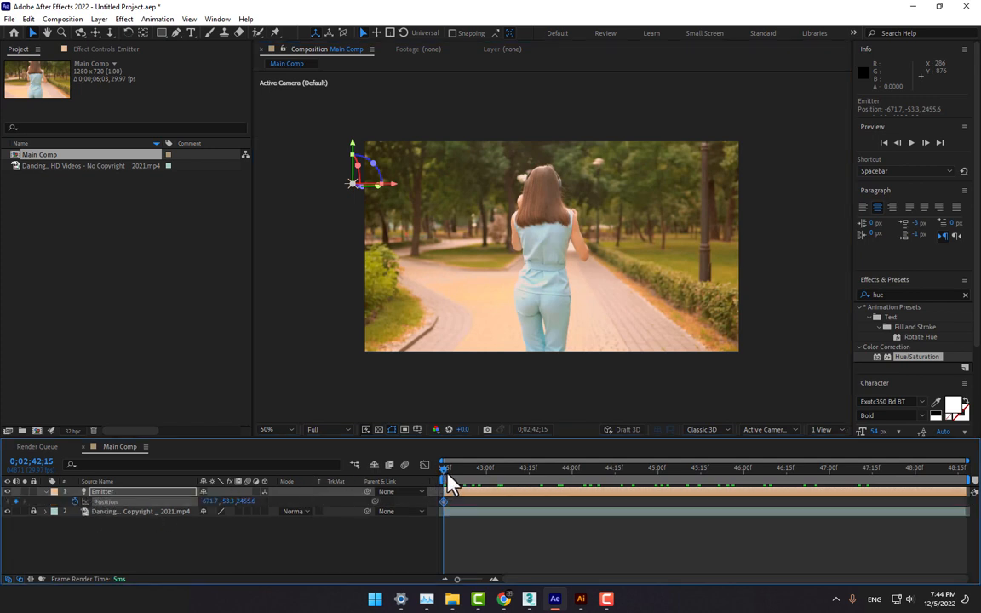
# Step: Keyframe the Emitter's position at about (258.3, 76.7, 1915.6) at 0;02;44;00 and about (966.3, 448.1, -32.3) at 0;02;46;00
pyautogui.moveTo(445, 469); pyautogui.dragTo(571, 468)
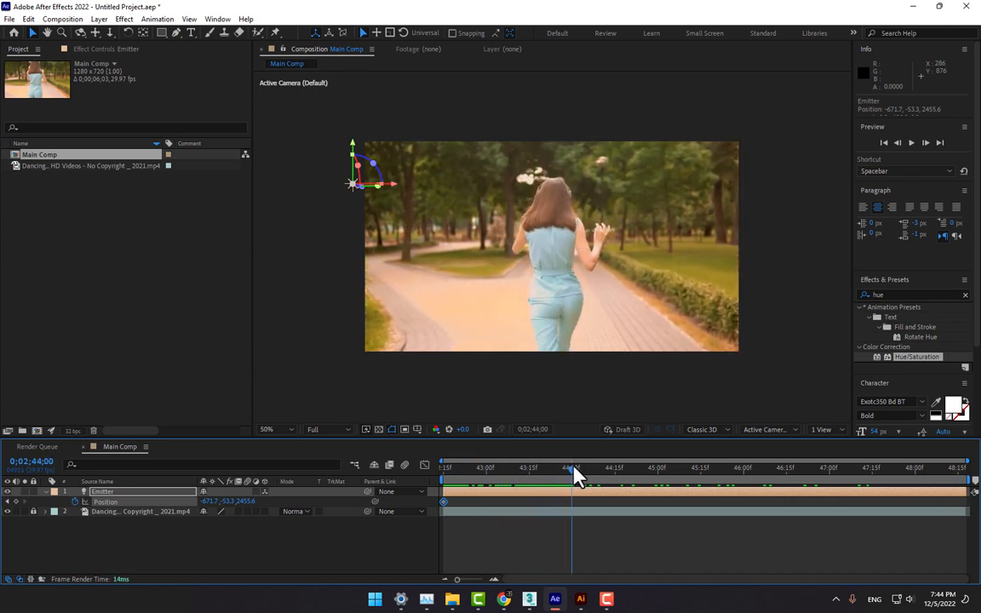
pyautogui.moveTo(393, 189); pyautogui.dragTo(471, 200)
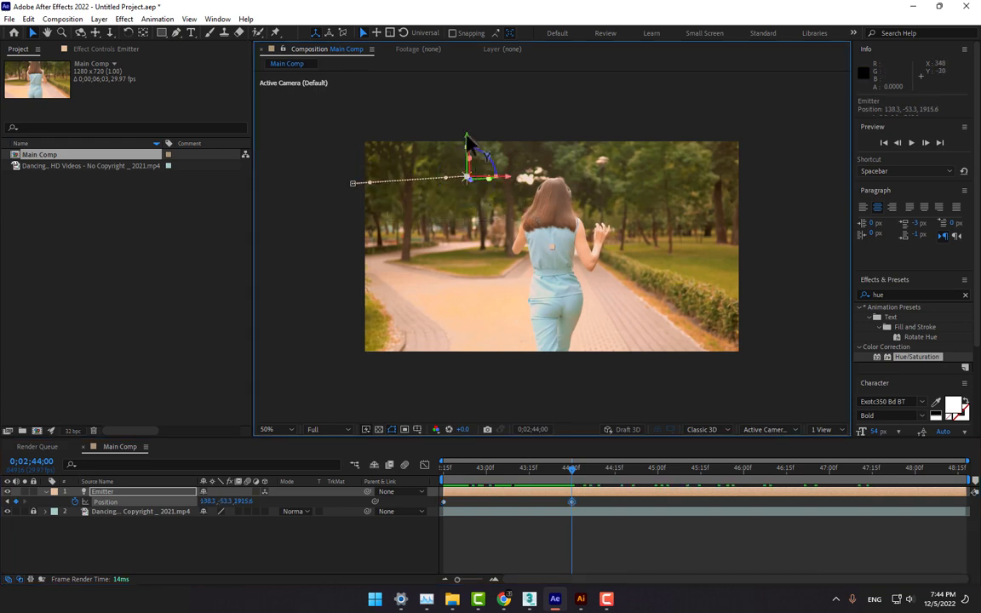
pyautogui.moveTo(467, 138); pyautogui.dragTo(545, 235)
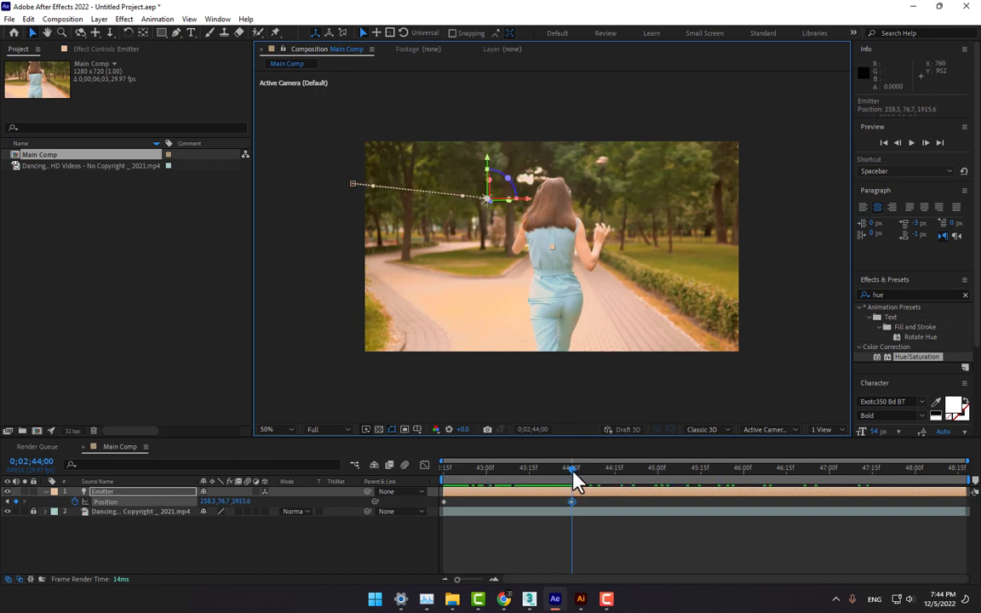
pyautogui.moveTo(574, 468); pyautogui.dragTo(745, 466)
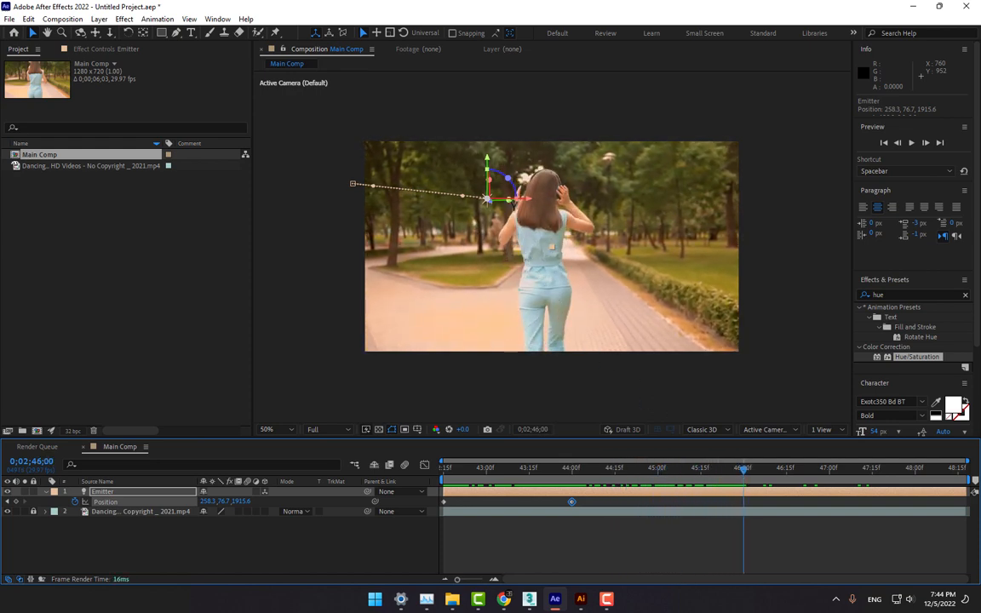
pyautogui.moveTo(526, 202); pyautogui.dragTo(648, 237)
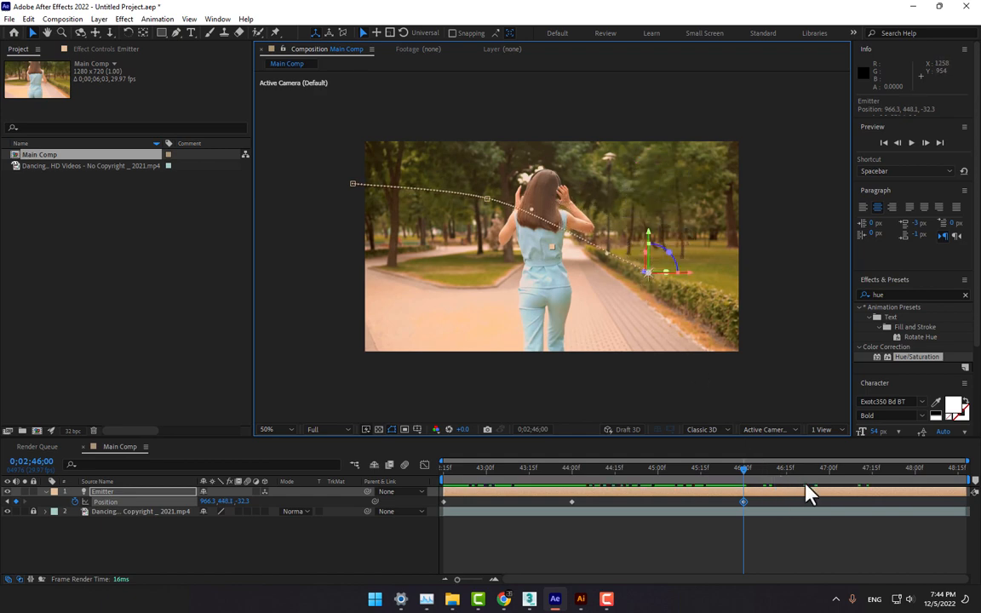
# Step: Keyframe the Emitter's position at about (-193.5, 627.9, -32.3), outside the frame's lower-left edge, at 0;02;48;02
pyautogui.moveTo(747, 478); pyautogui.dragTo(925, 469)
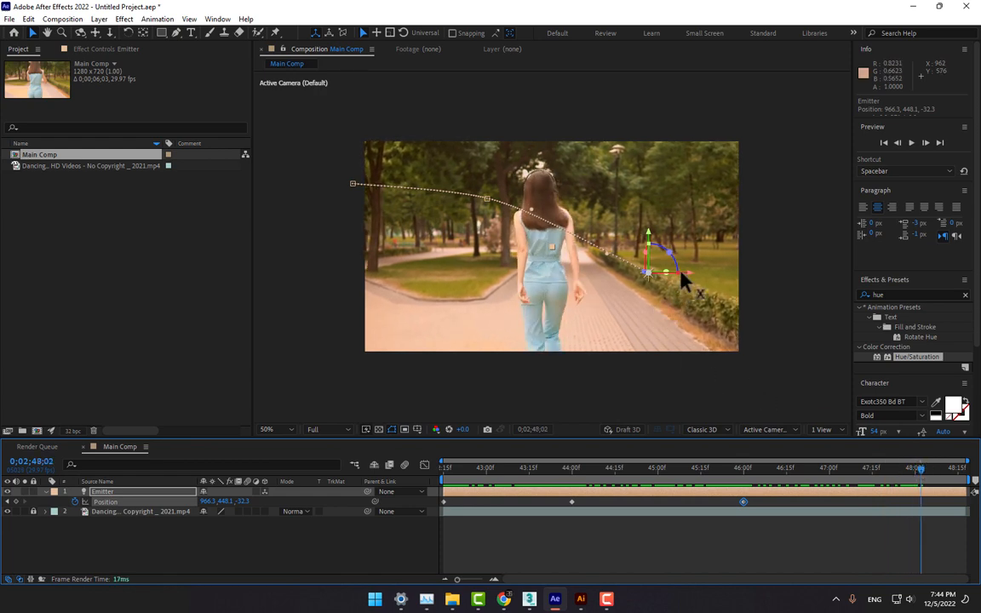
pyautogui.moveTo(686, 278); pyautogui.dragTo(338, 323)
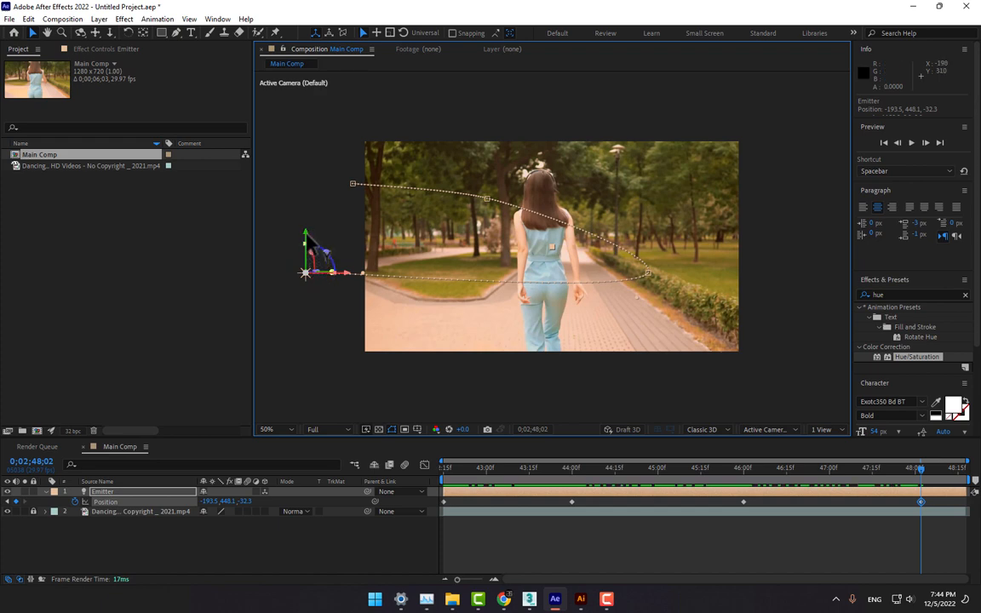
pyautogui.moveTo(311, 246); pyautogui.dragTo(311, 300)
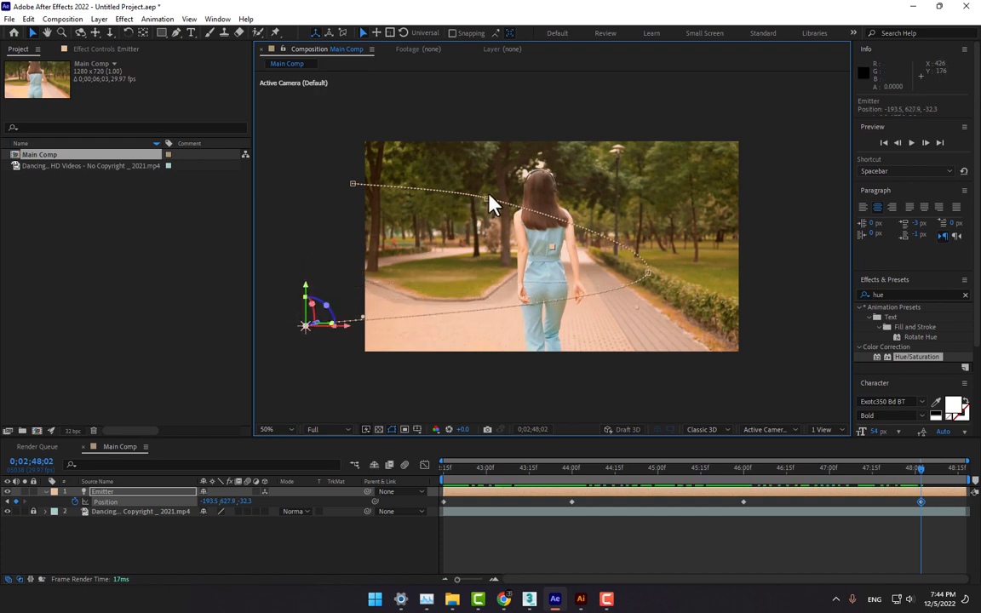
# Step: Move the Emitter's 0;02;46;00 path point outward to about (1057.2, 438.2, -32.3) and scrub through the light's motion
pyautogui.click(649, 274)
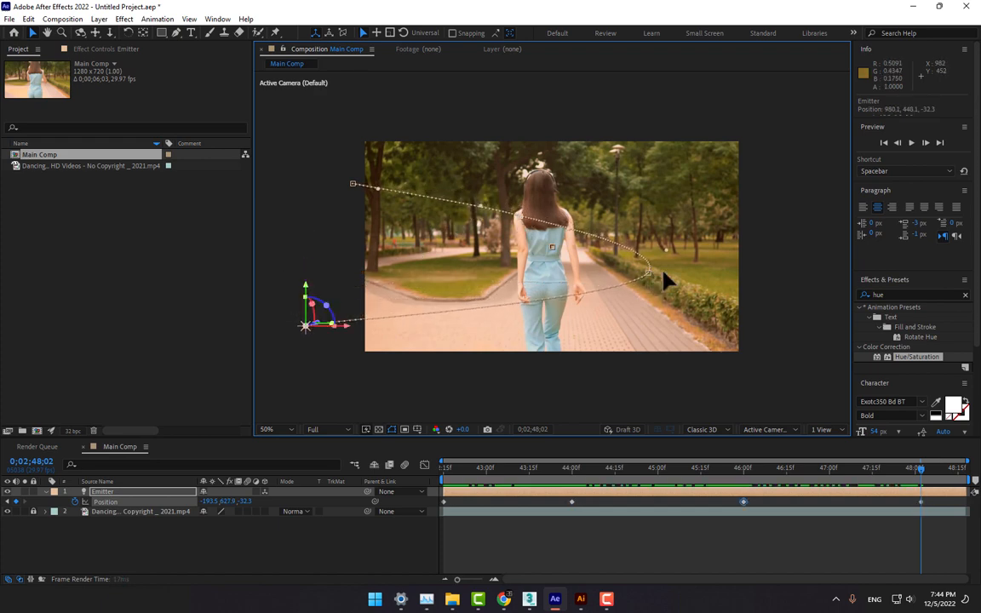
pyautogui.moveTo(664, 273); pyautogui.dragTo(674, 269)
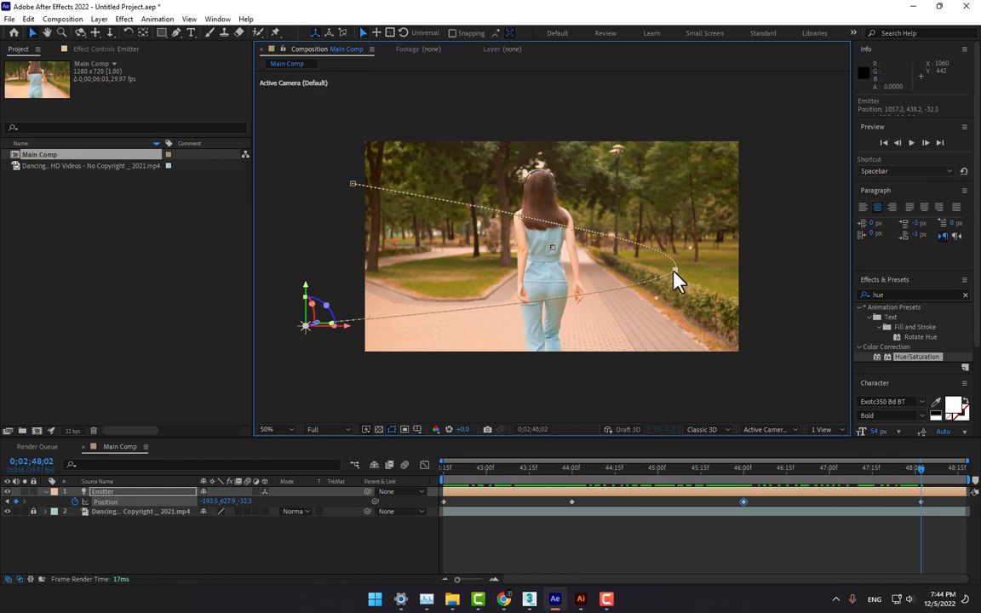
pyautogui.click(743, 563)
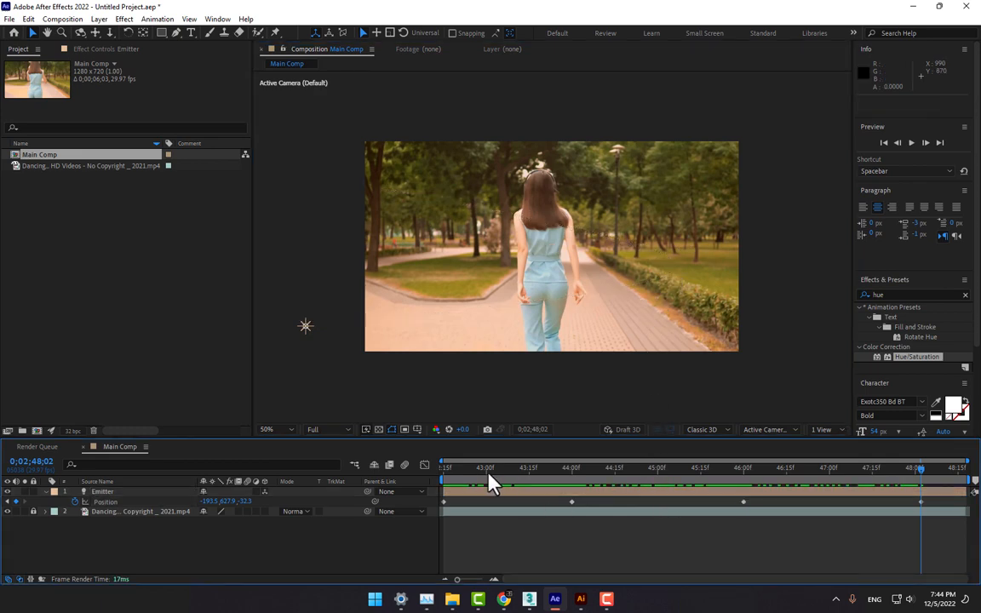
pyautogui.moveTo(488, 470); pyautogui.dragTo(911, 479)
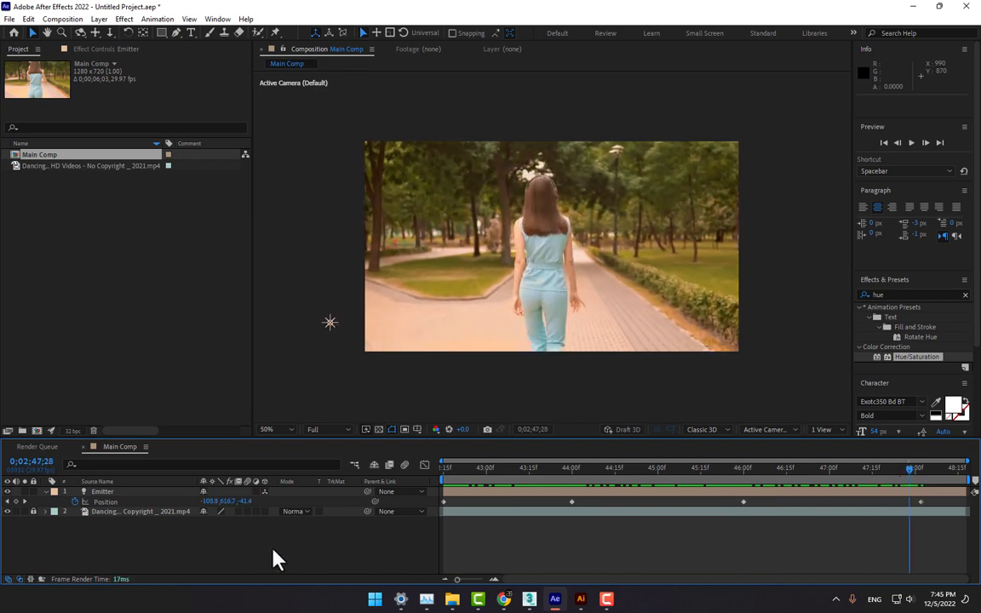
# Step: Create a black 1280 x 720 solid layer named Particles in the composition
pyautogui.rightClick(199, 547)
pyautogui.moveTo(232, 407)
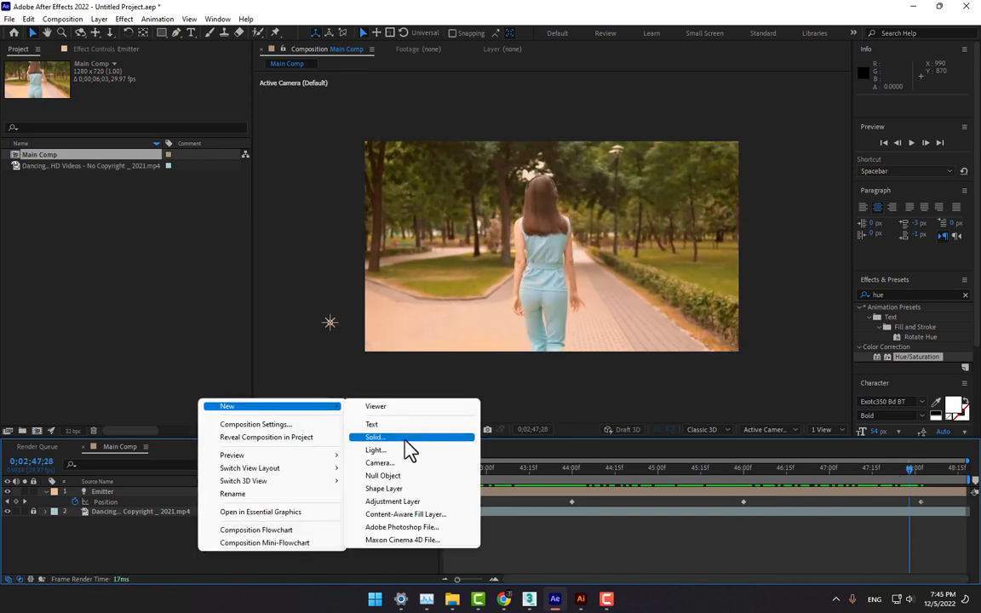
pyautogui.click(405, 439)
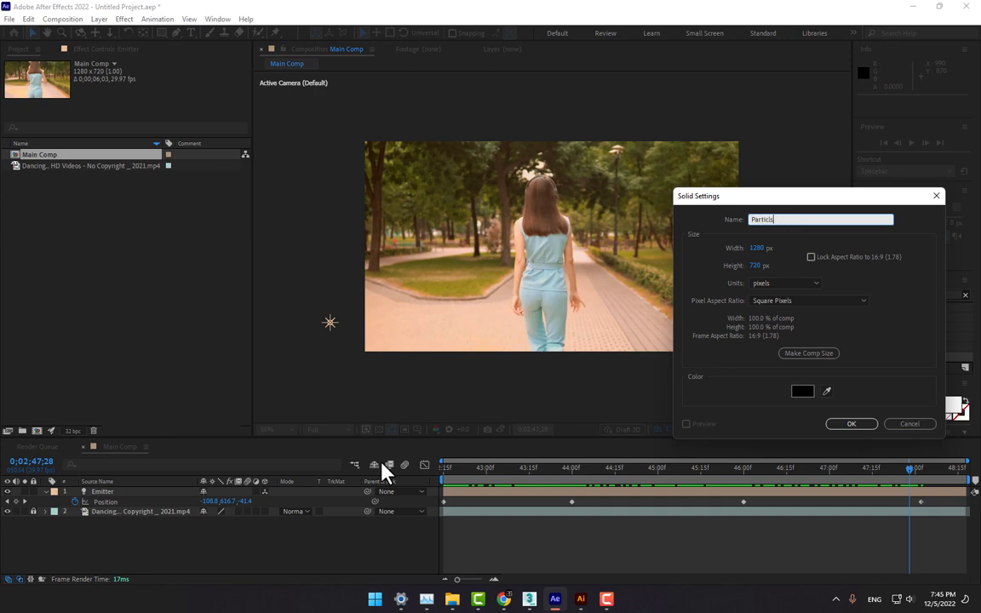
pyautogui.press('Return')
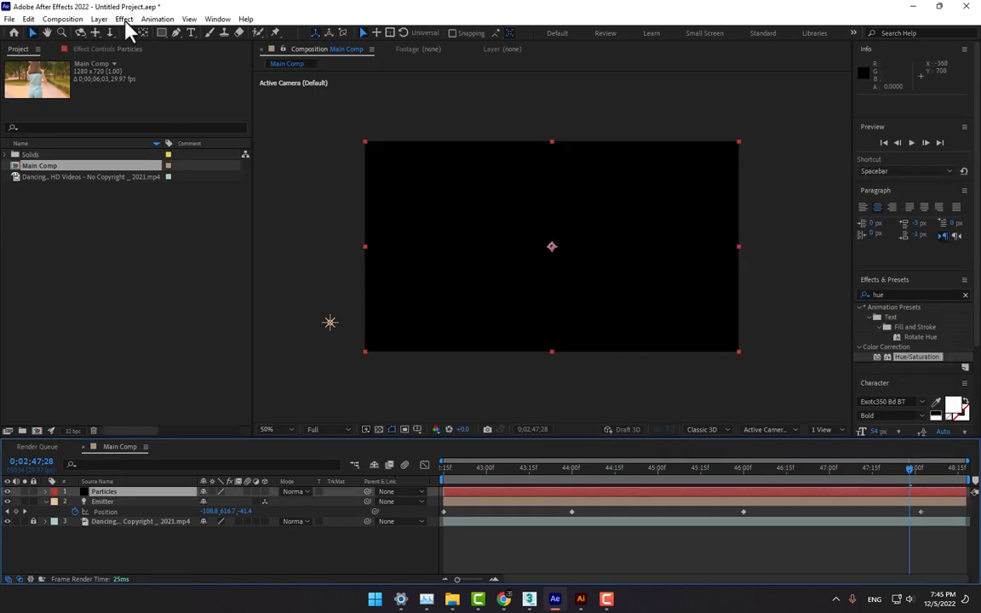
# Step: Apply the RG Trapcode Particular effect to the Particles layer
pyautogui.click(124, 19)
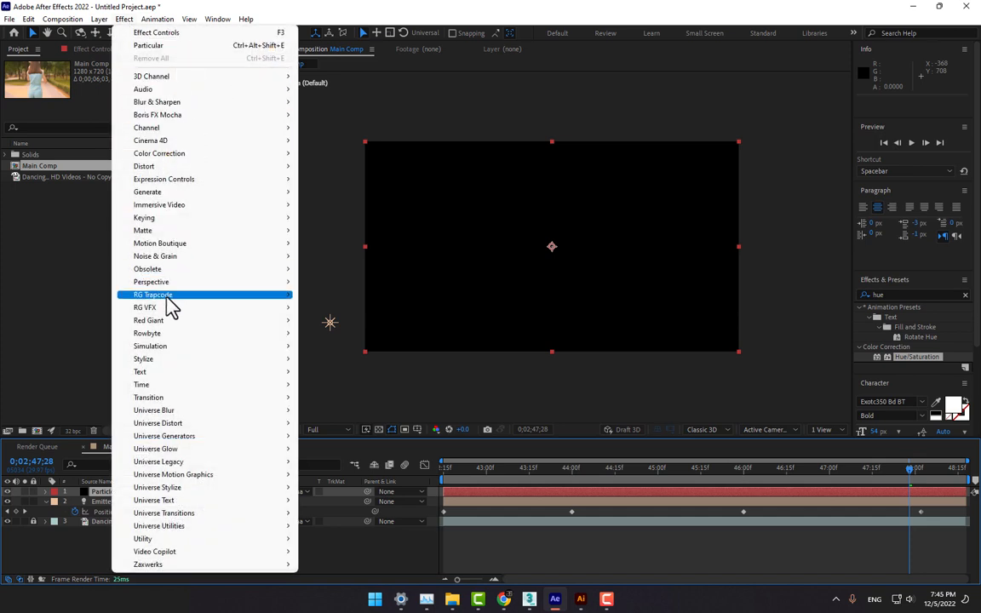
pyautogui.moveTo(171, 298)
pyautogui.click(339, 372)
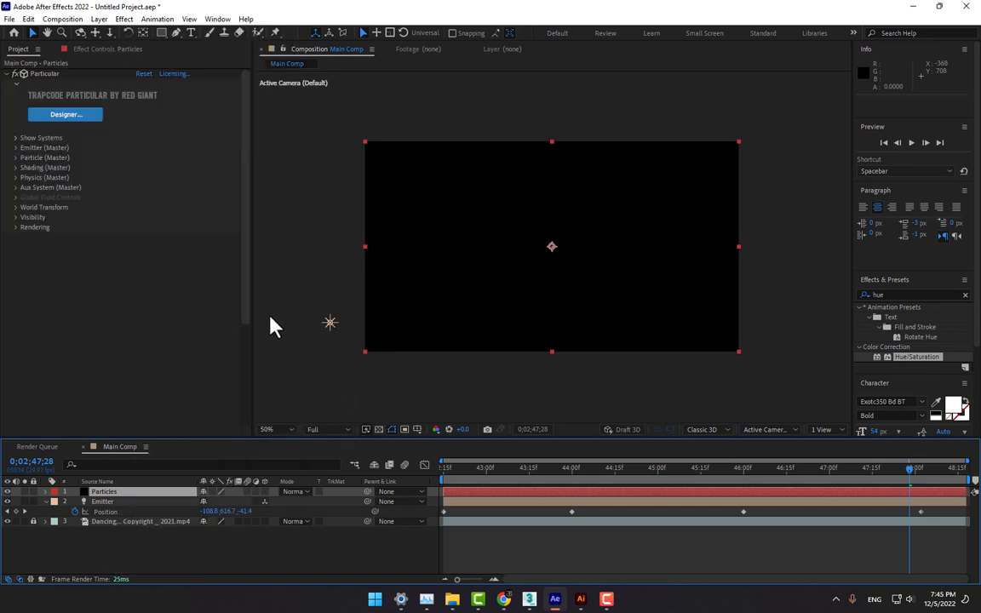
# Step: Save the project to the Desktop under the file name 1
pyautogui.hotkey('ctrl', 's')
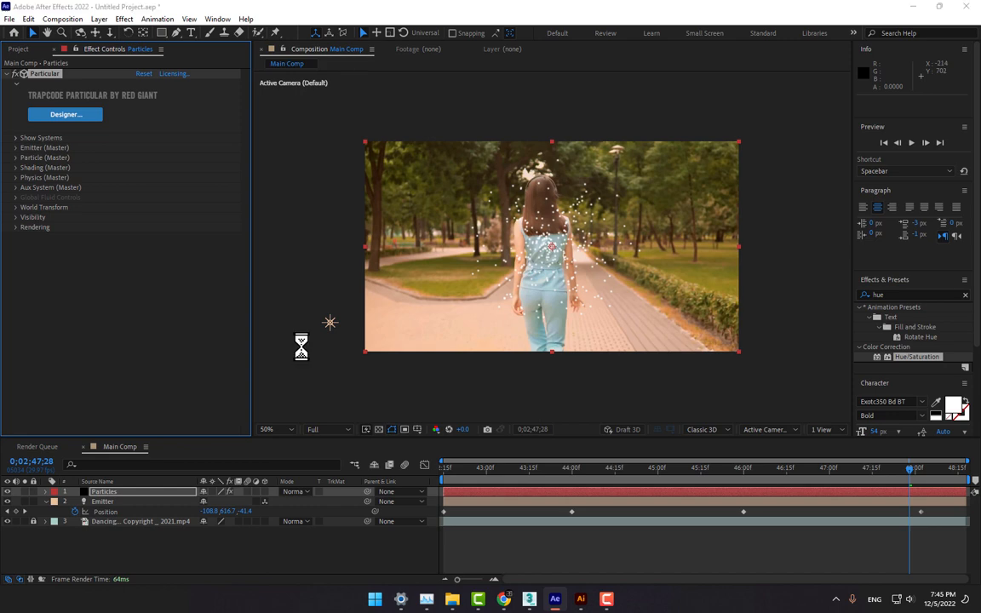
pyautogui.click(64, 127)
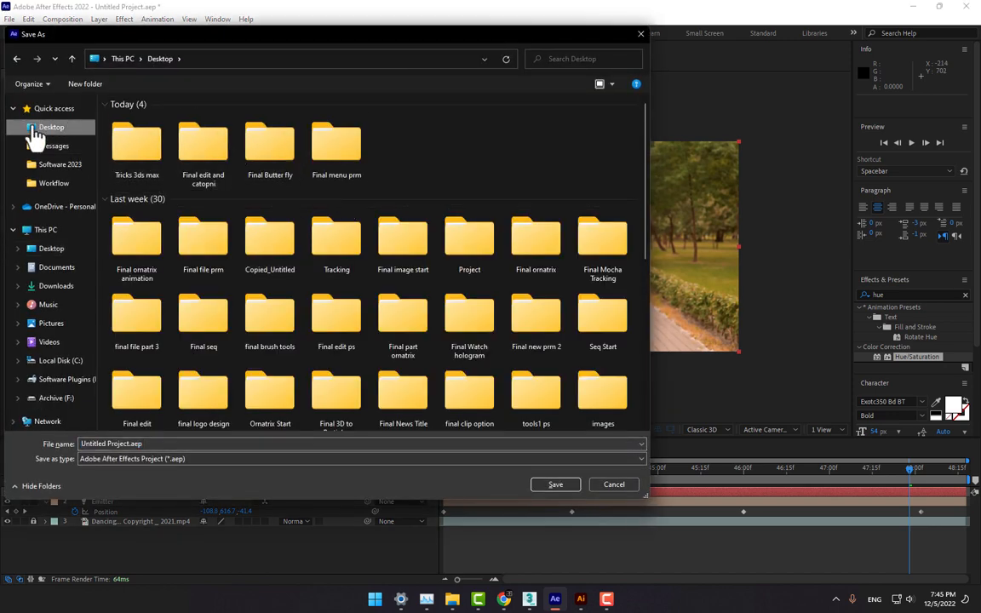
pyautogui.click(121, 445)
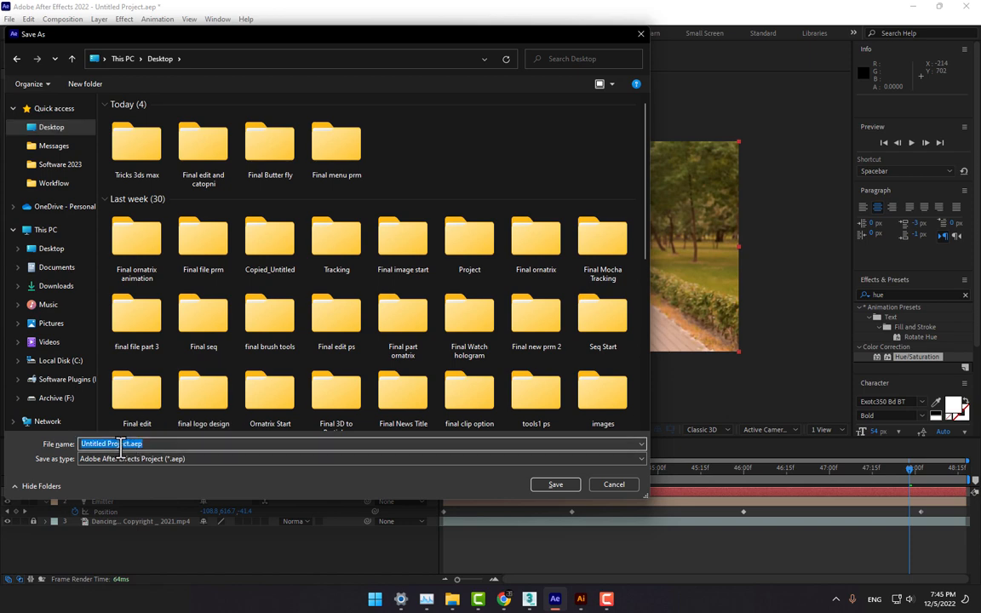
pyautogui.write('1')
pyautogui.press('Return')
pyautogui.click(508, 301)
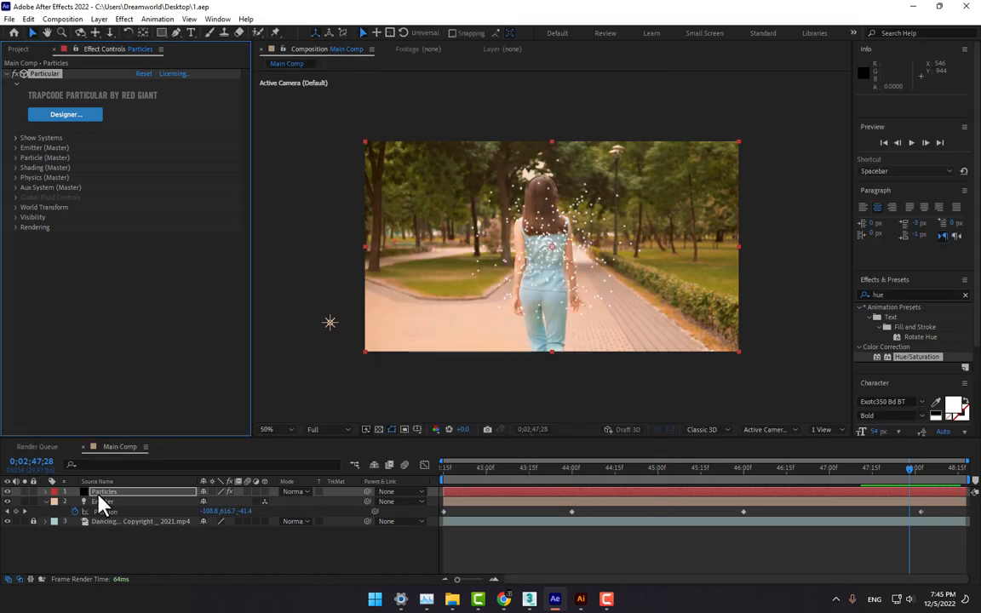
# Step: Set Particular's emitter type to Light(s) and scrub through the particles along the light path
pyautogui.click(16, 148)
pyautogui.click(150, 178)
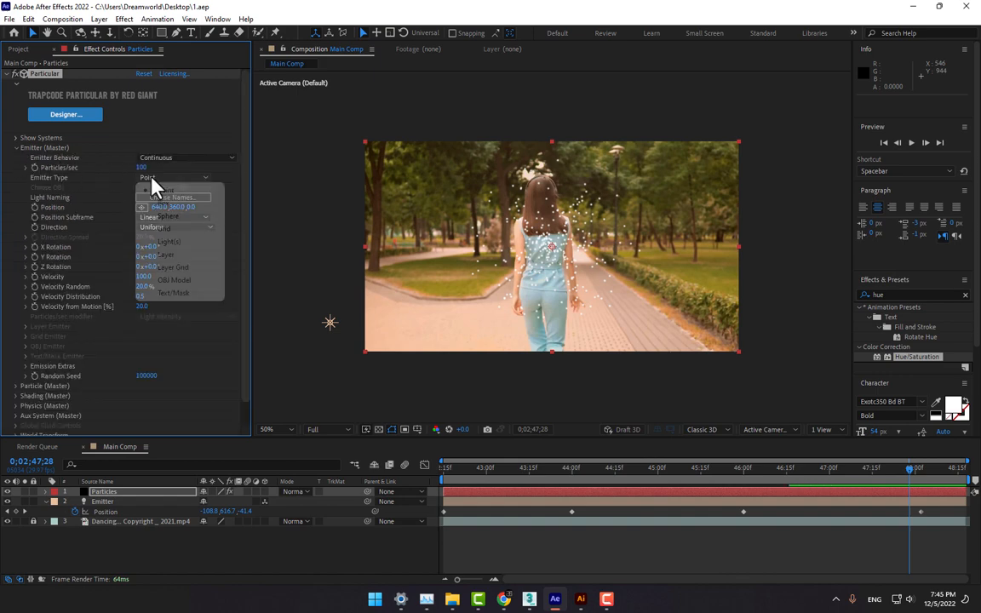
pyautogui.click(180, 242)
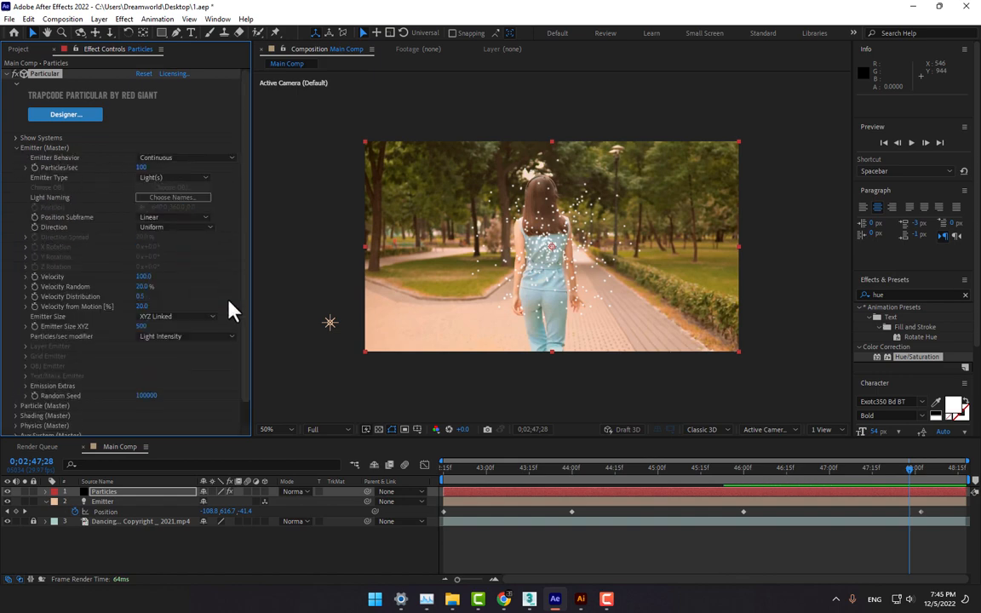
pyautogui.moveTo(482, 469); pyautogui.dragTo(681, 479)
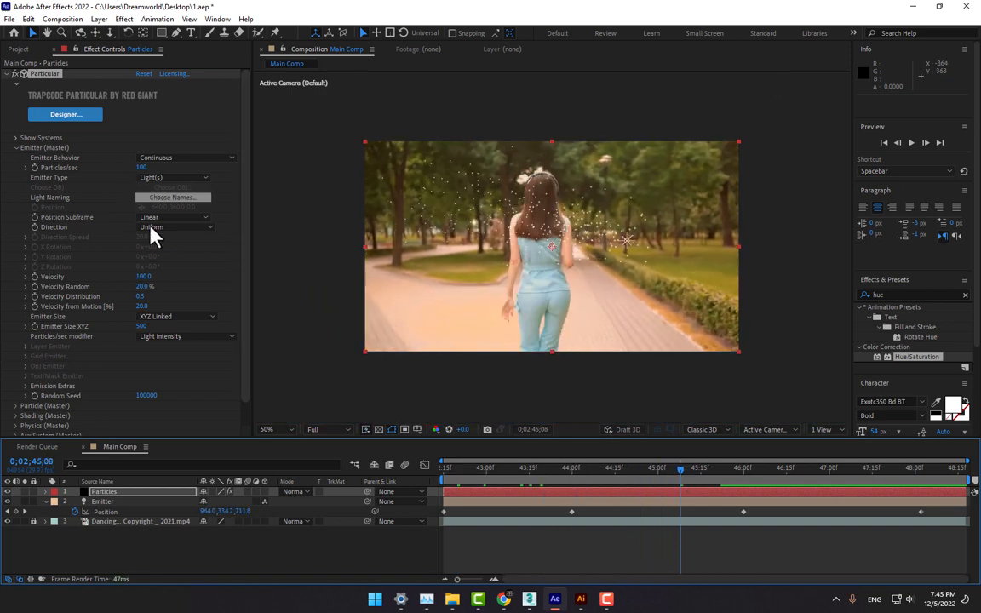
# Step: Set Particular's Velocity, Velocity Random, Velocity Distribution, Velocity from Motion and Emitter Size XYZ to 0, and scrub through the resulting trail
pyautogui.click(144, 277)
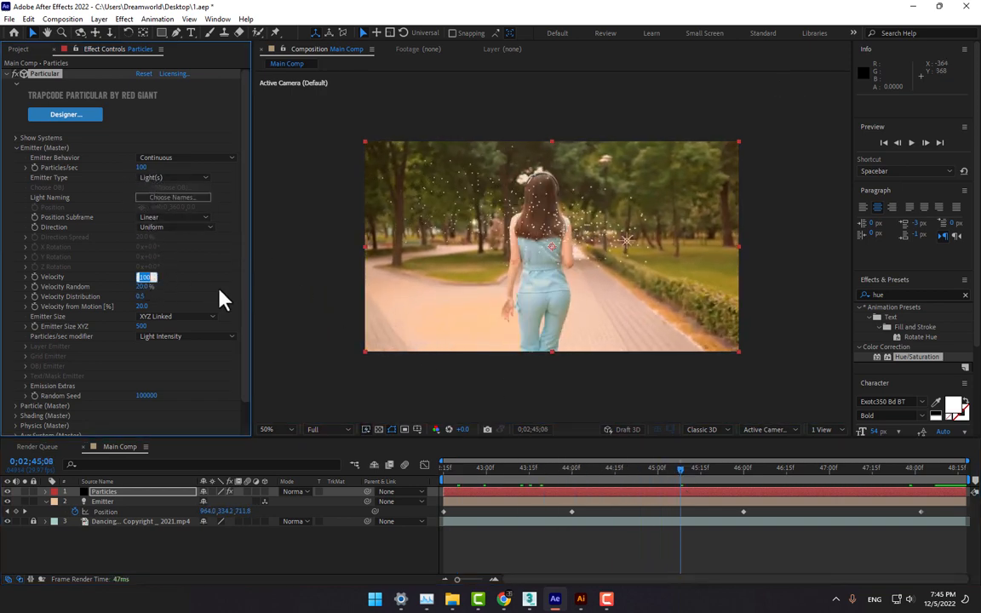
pyautogui.write('0')
pyautogui.press('Tab')
pyautogui.write('0')
pyautogui.press('Tab')
pyautogui.write('0')
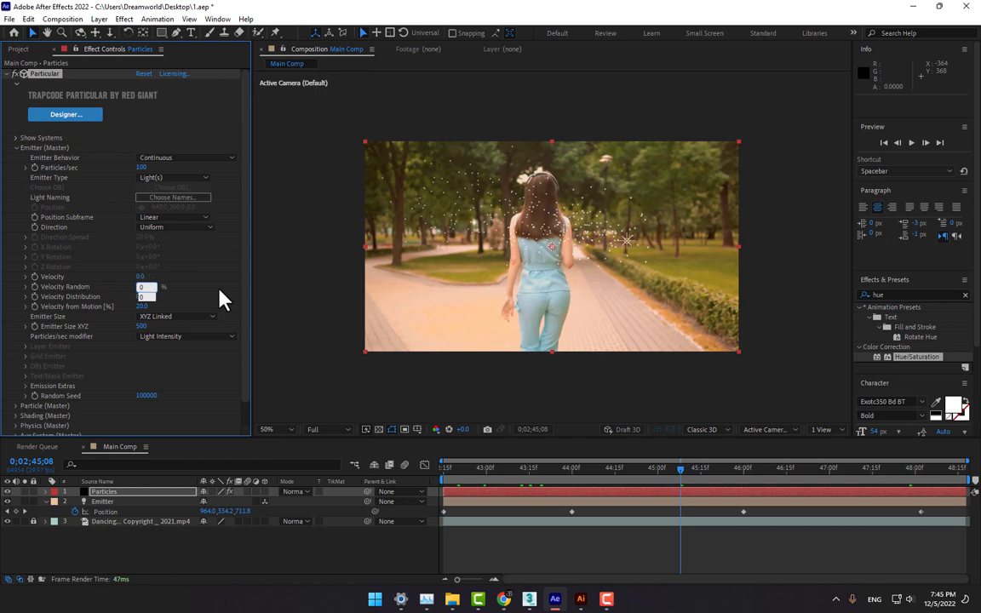
pyautogui.press('Tab')
pyautogui.write('0')
pyautogui.press('Tab')
pyautogui.write('0')
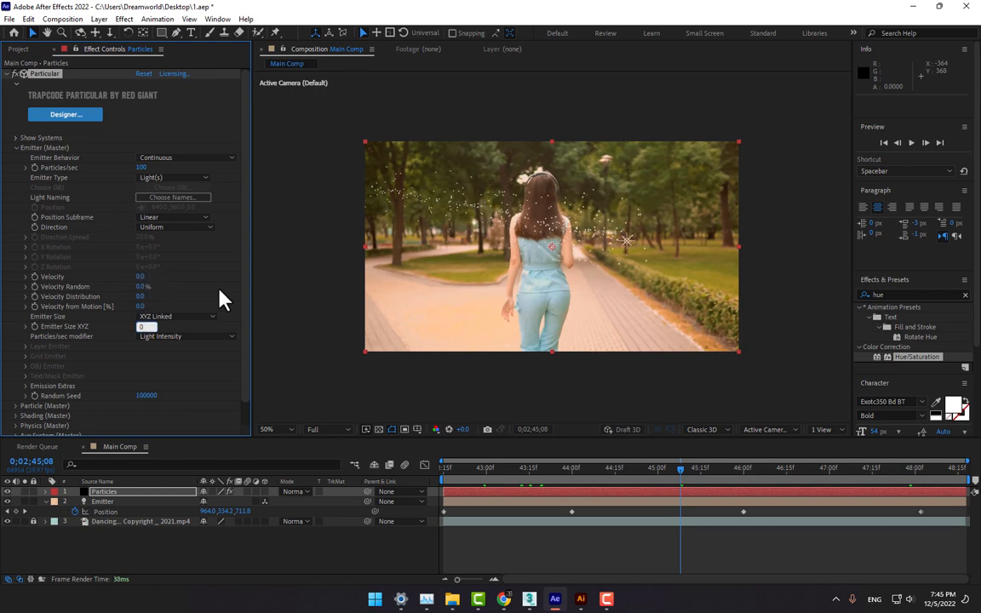
pyautogui.press('Return')
pyautogui.moveTo(486, 472); pyautogui.dragTo(929, 467)
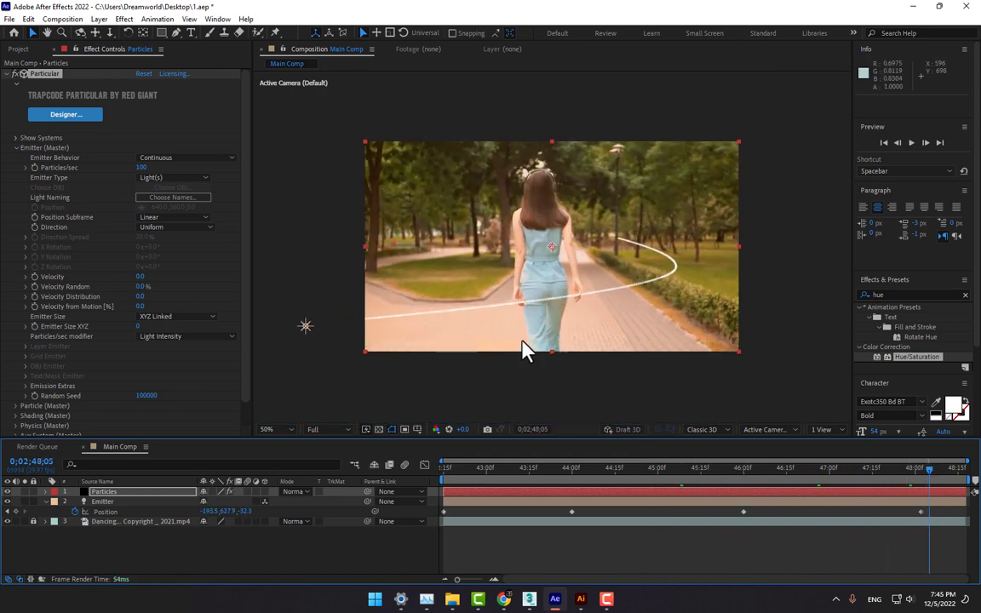
pyautogui.click(334, 559)
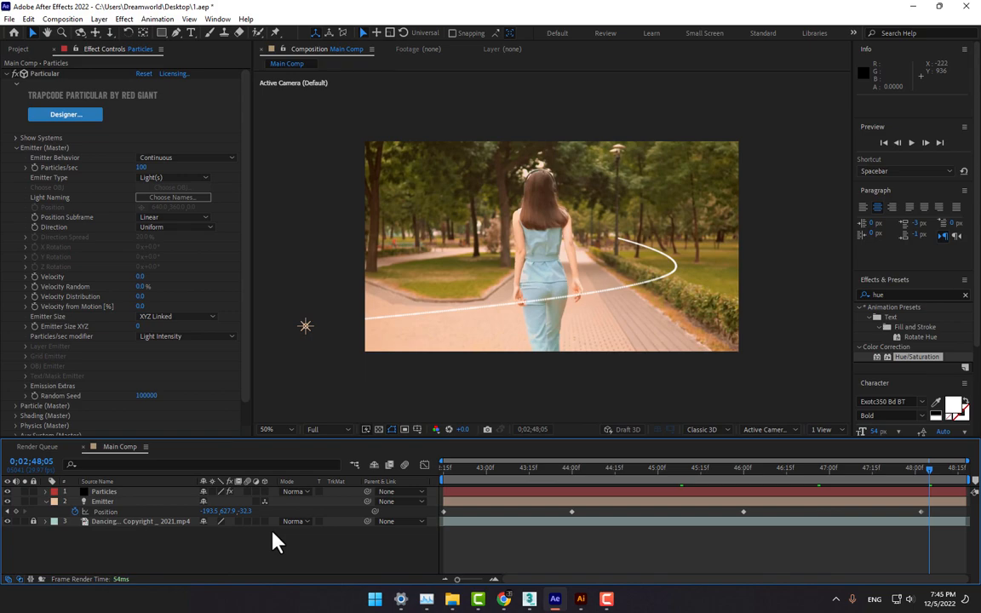
# Step: Switch to Illustrator with the butterfly artwork and activate the Symbol Sprayer tool
pyautogui.click(581, 599)
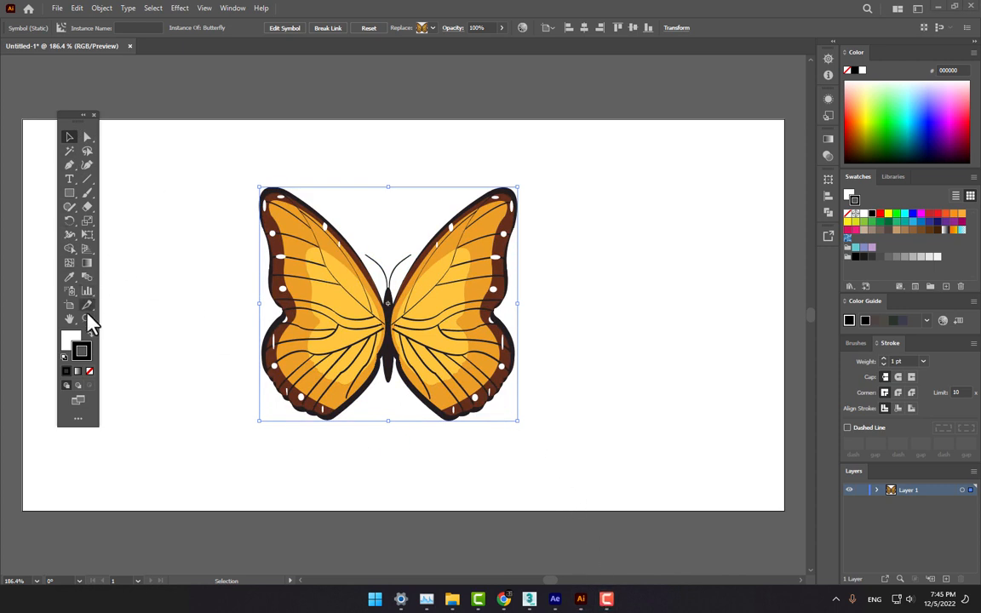
pyautogui.click(73, 292)
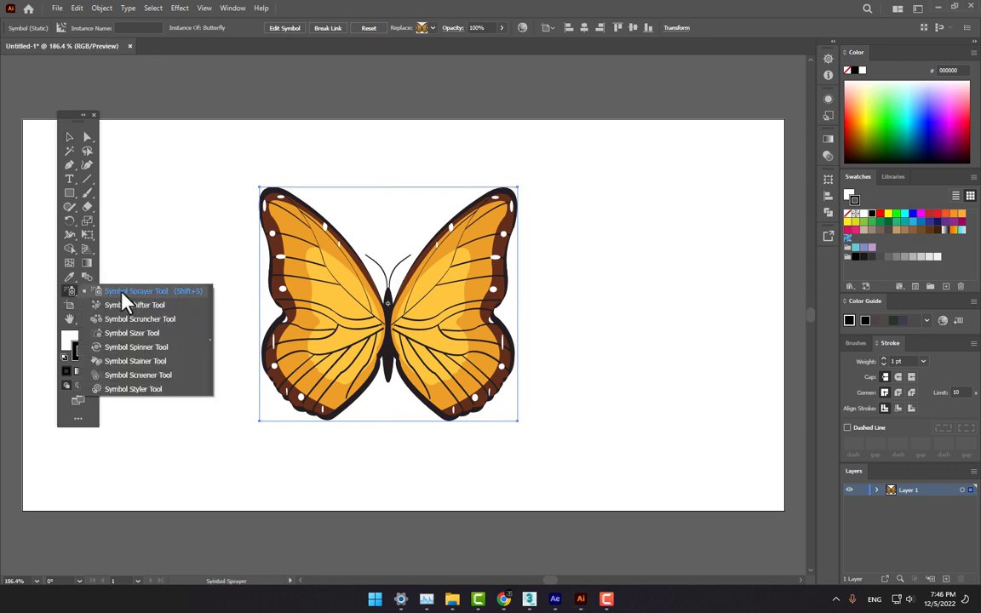
pyautogui.click(122, 292)
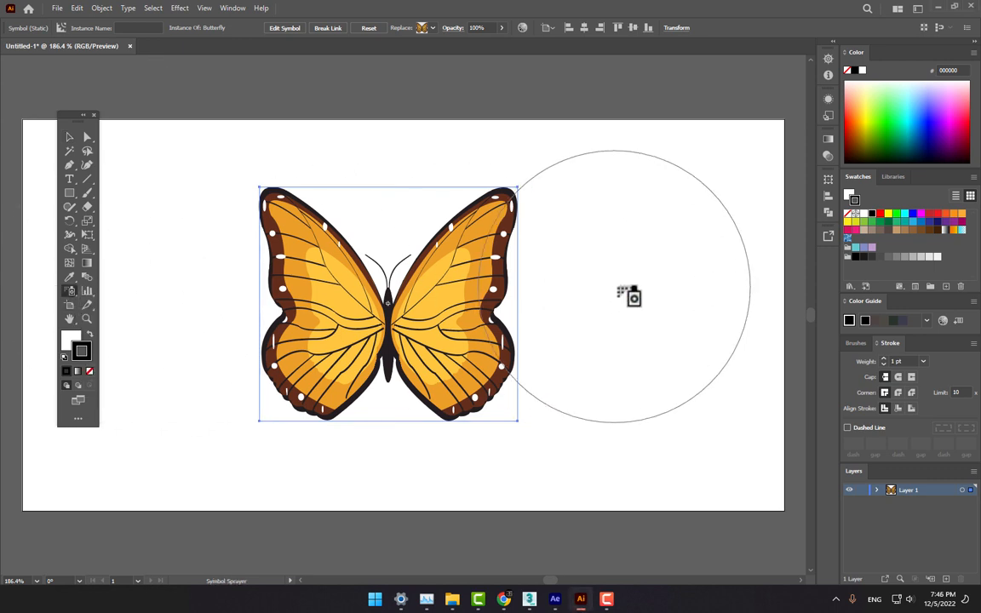
# Step: Show the document's symbols and open the Nature symbol library containing the Butterfly symbol
pyautogui.click(232, 9)
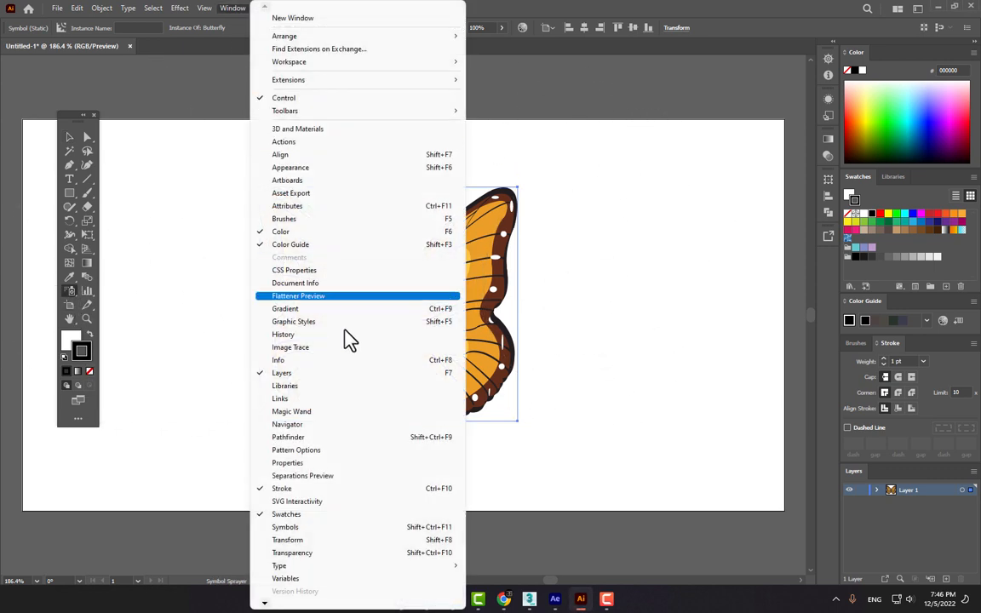
pyautogui.click(306, 527)
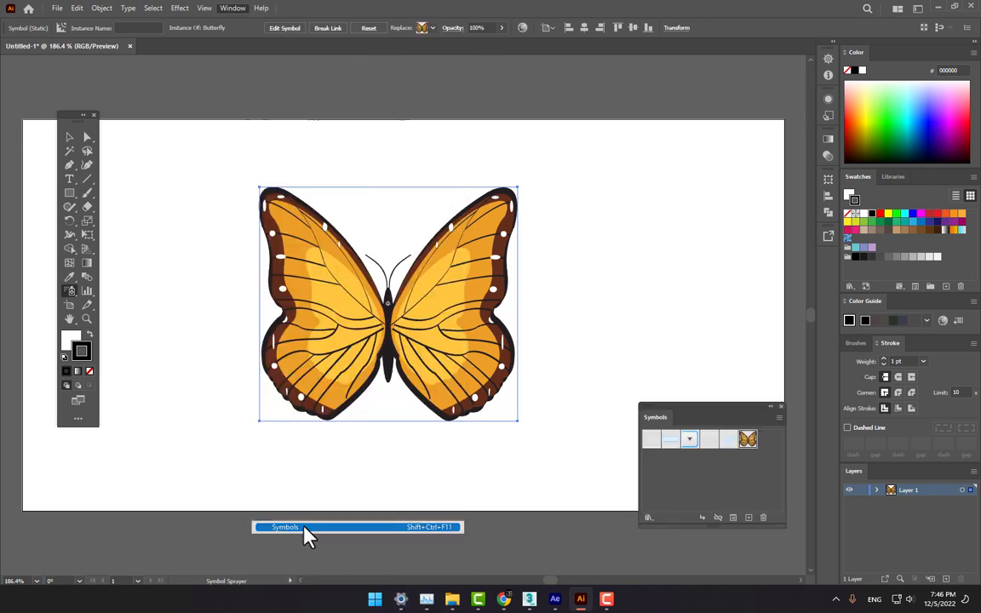
pyautogui.click(649, 517)
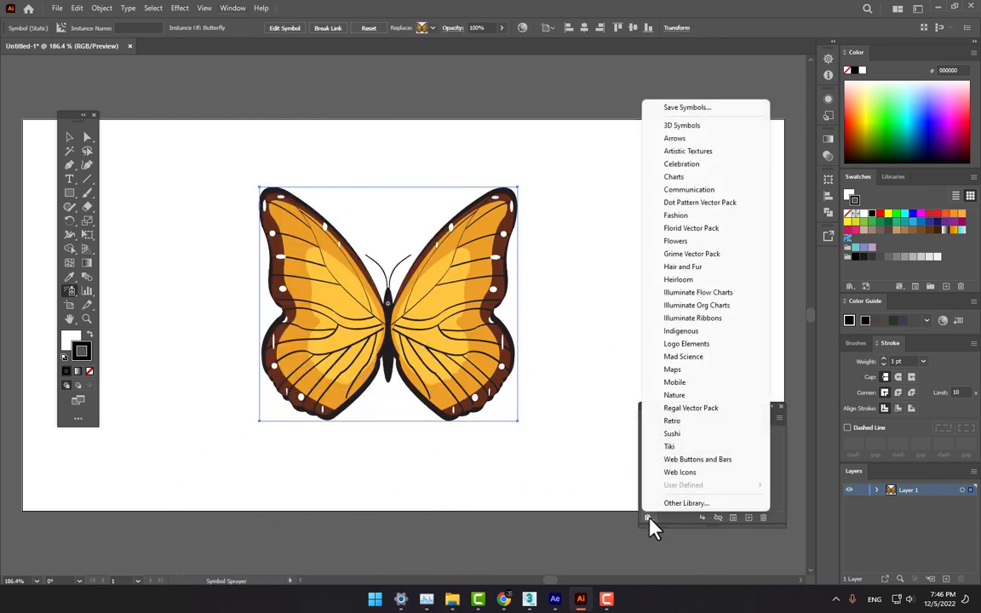
pyautogui.click(681, 397)
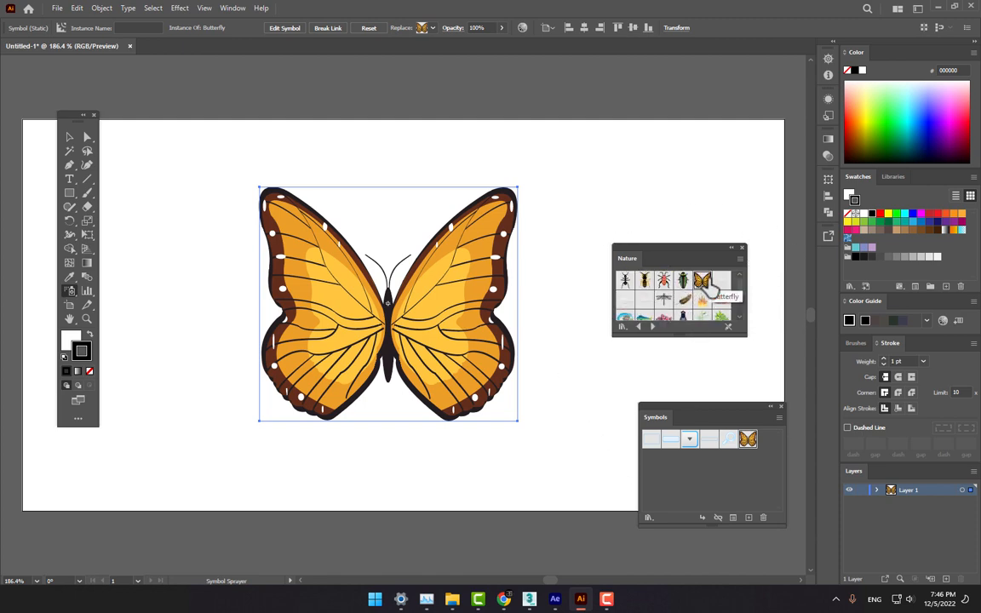
# Step: Try spraying symbols beside the existing butterfly, undo the spray and close the Nature library
pyautogui.moveTo(582, 190)
pyautogui.mouseDown()
pyautogui.moveTo(587, 260)
pyautogui.moveTo(573, 290)
pyautogui.moveTo(417, 381)
pyautogui.moveTo(329, 152)
pyautogui.moveTo(489, 192)
pyautogui.moveTo(501, 264)
pyautogui.mouseUp()
pyautogui.hotkey('ctrl', 'z')
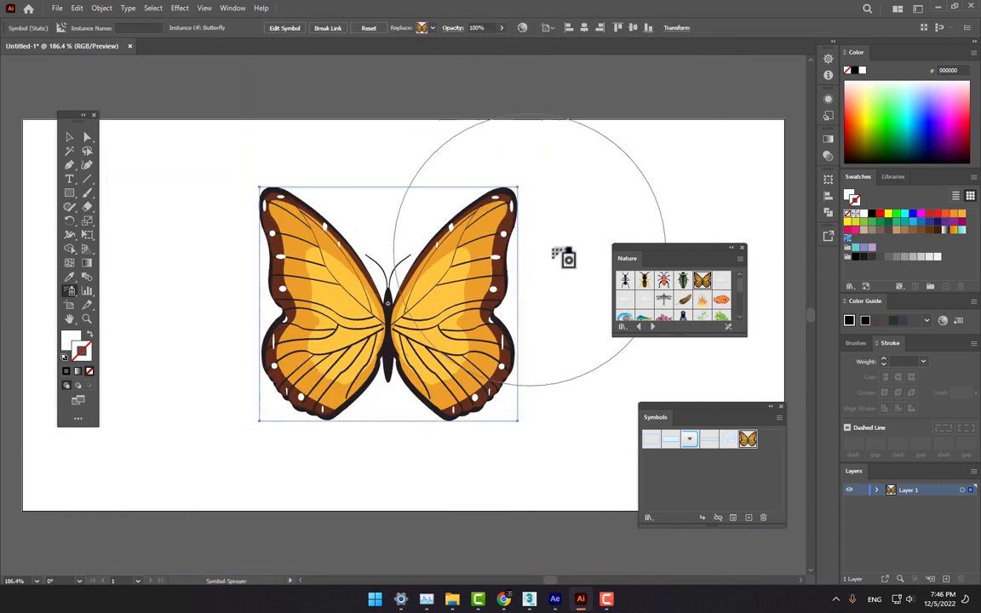
pyautogui.click(741, 248)
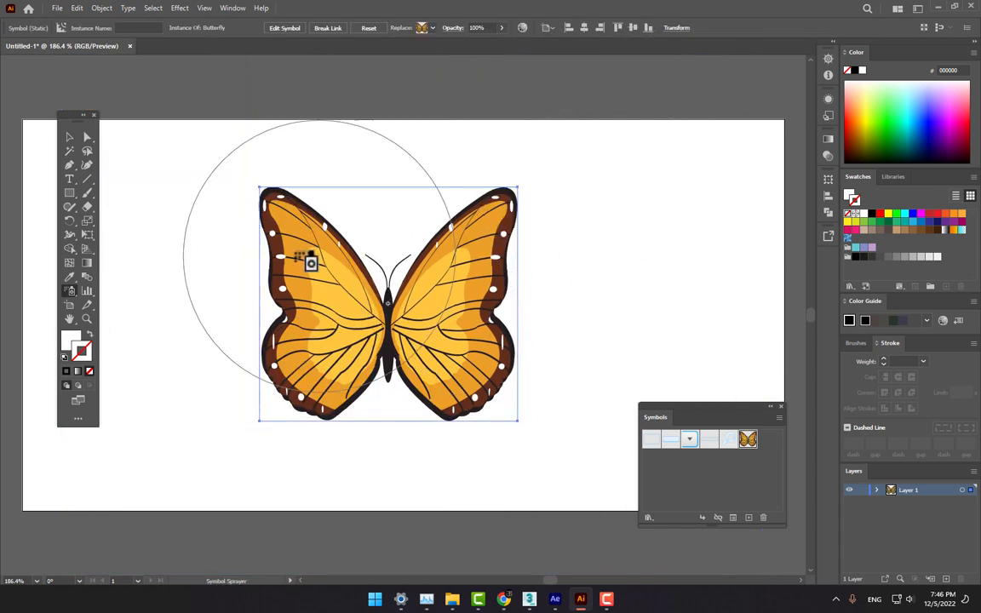
# Step: Export the butterfly to the Desktop as Untitled-1.png at 150 ppi with a transparent background, replacing the existing file, and switch to After Effects
pyautogui.click(69, 138)
pyautogui.click(57, 7)
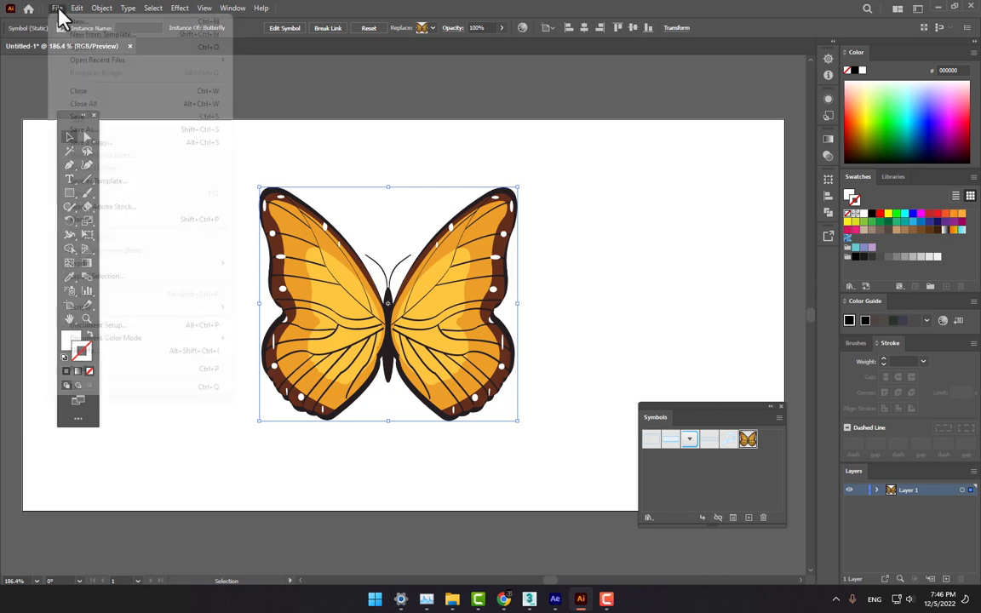
pyautogui.click(332, 274)
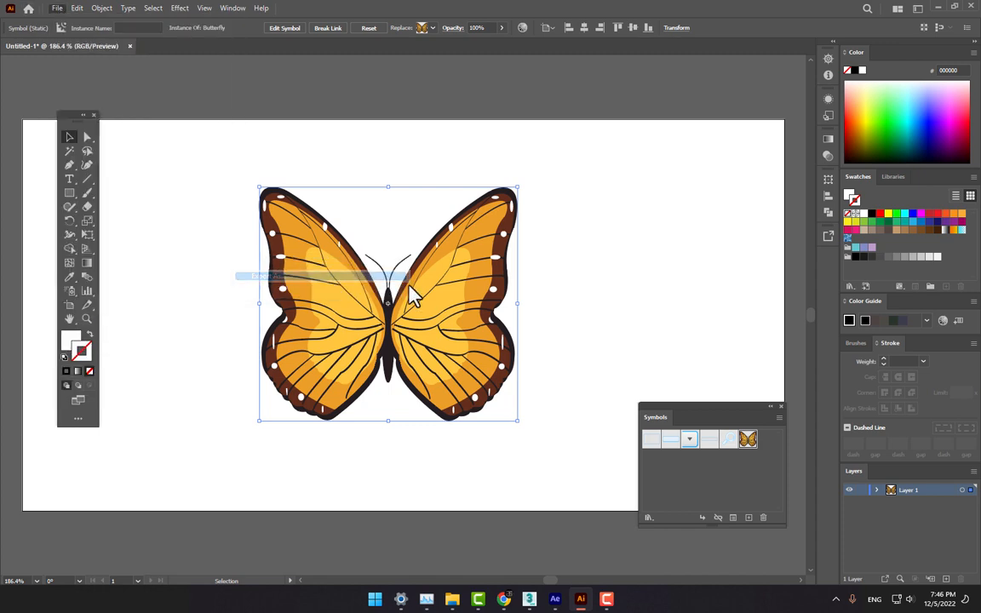
pyautogui.click(59, 105)
pyautogui.click(408, 133)
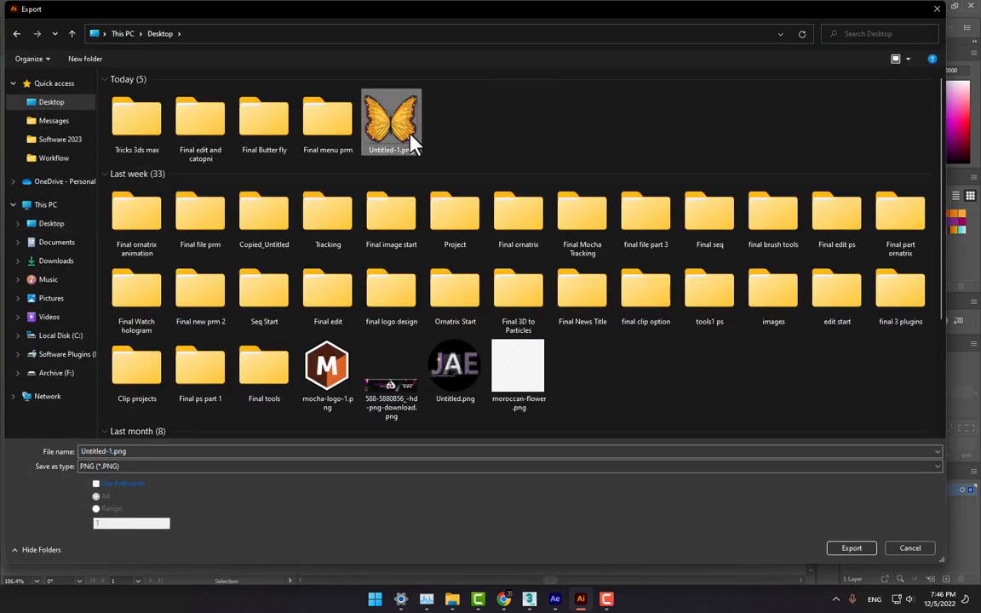
pyautogui.click(858, 551)
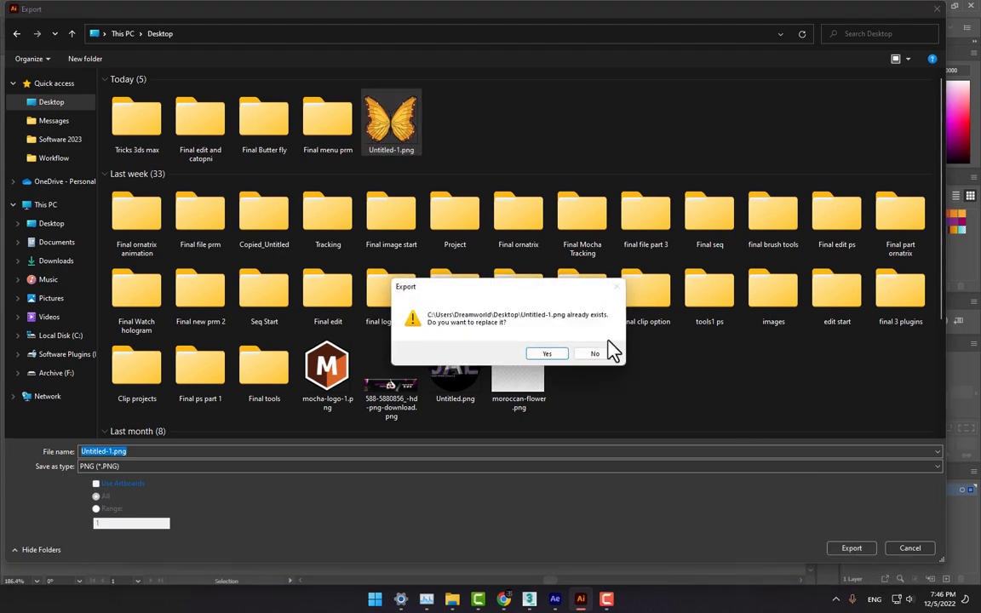
pyautogui.click(556, 352)
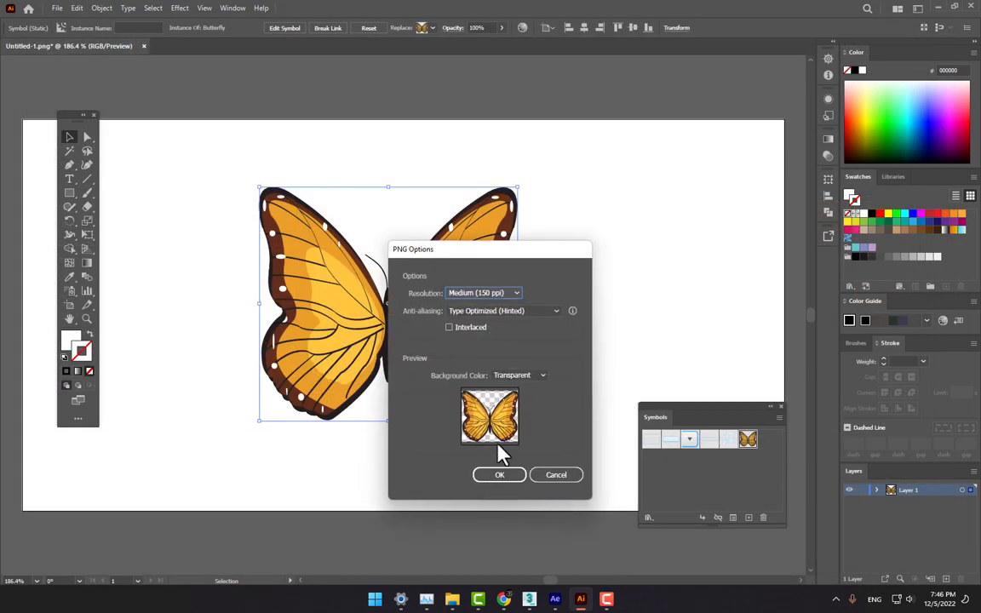
pyautogui.click(503, 475)
pyautogui.click(555, 600)
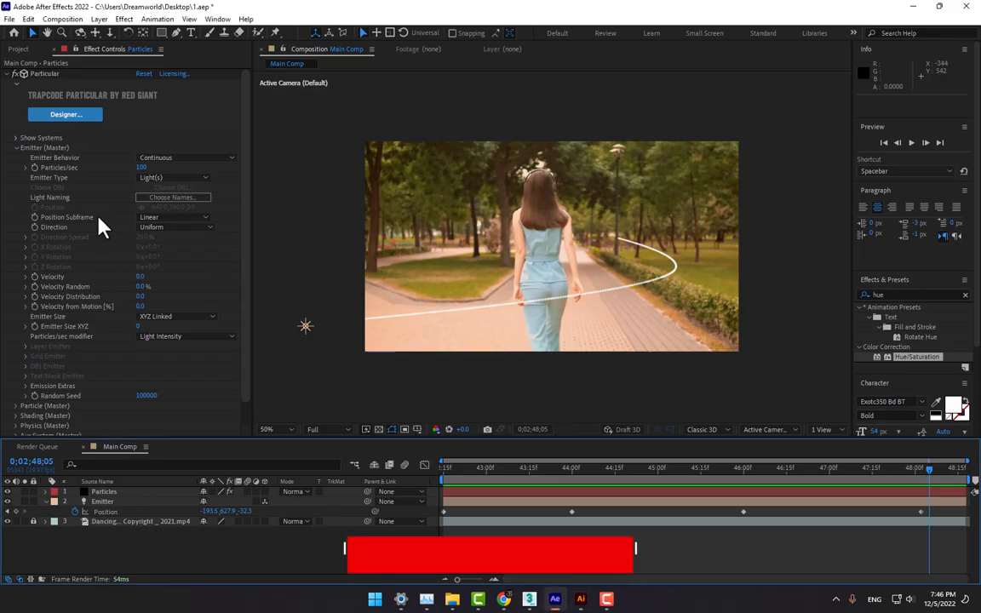
# Step: Import Untitled-1.png from the Desktop into the project
pyautogui.click(27, 50)
pyautogui.doubleClick(175, 287)
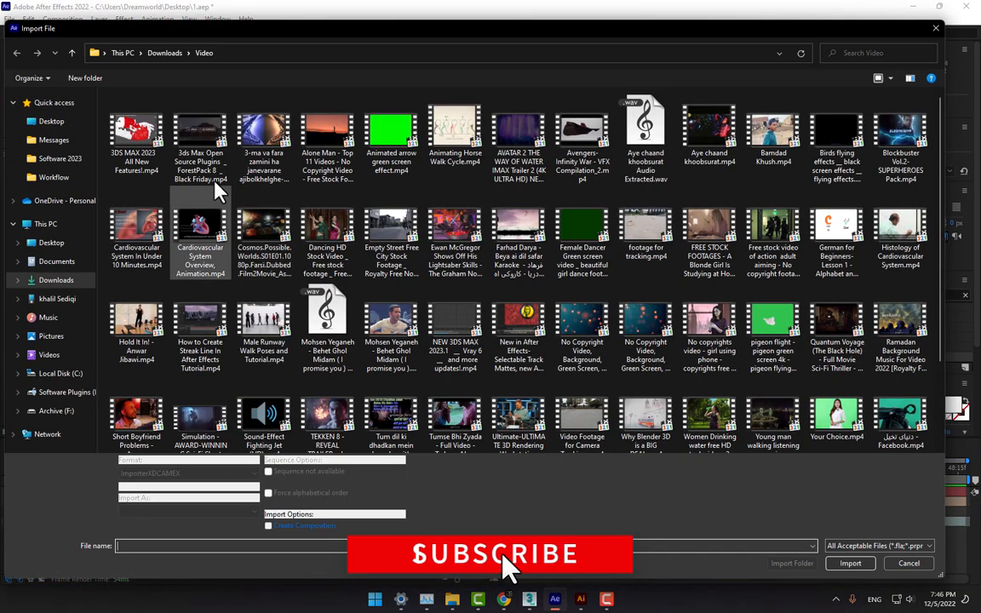
pyautogui.click(53, 122)
pyautogui.doubleClick(653, 143)
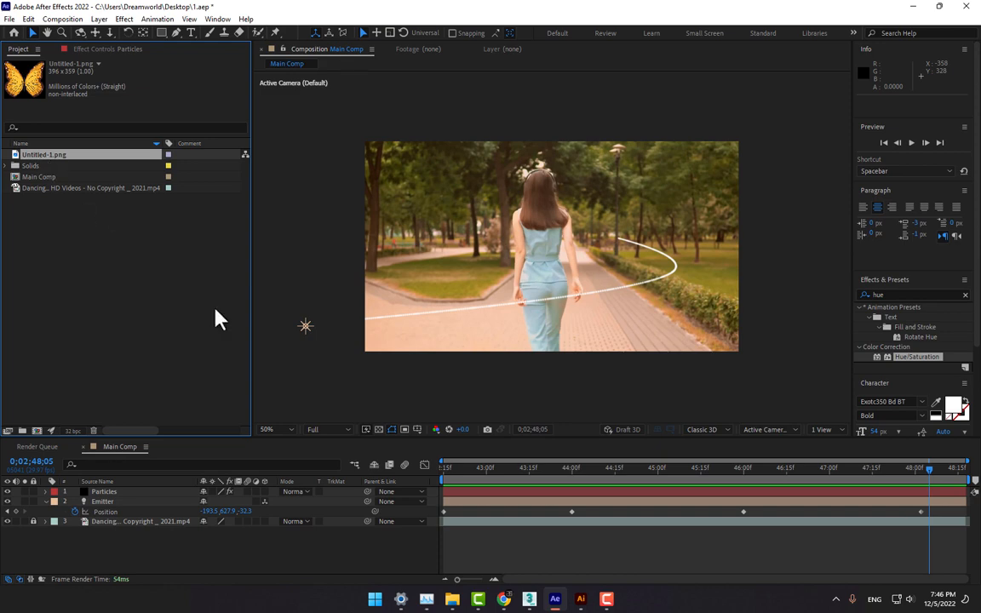
# Step: Try changing Main Comp's settings to 400 × 400 px and the name Particle Symbol
pyautogui.click(340, 545)
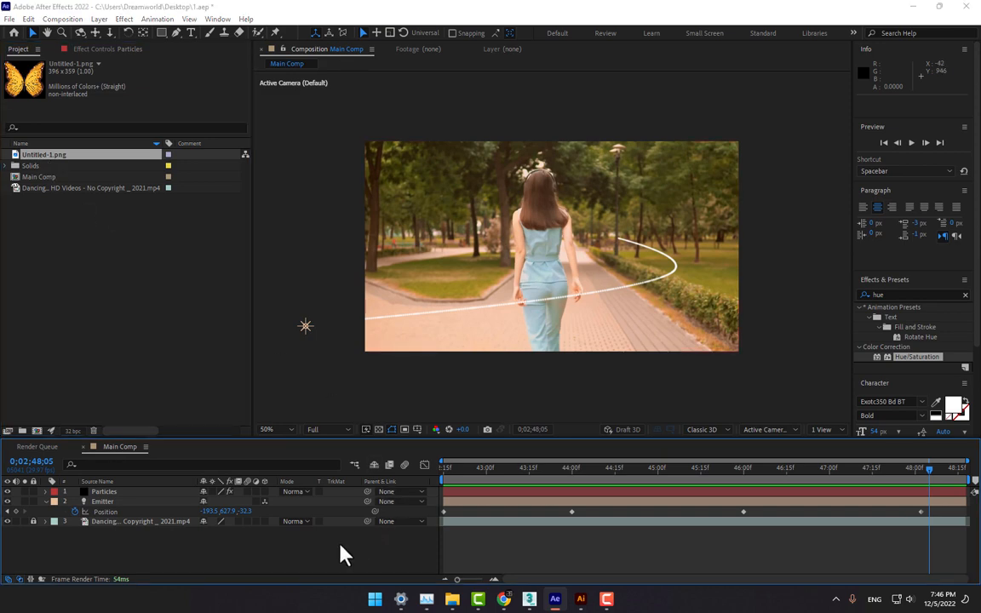
pyautogui.hotkey('ctrl', 'k')
pyautogui.click(435, 193)
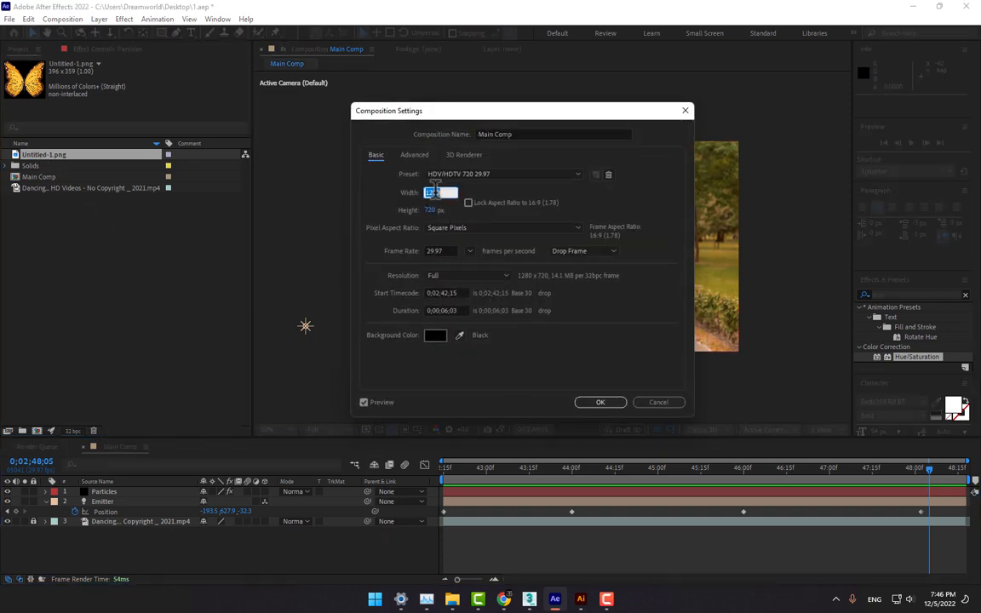
pyautogui.write('400')
pyautogui.press('Tab')
pyautogui.write('400')
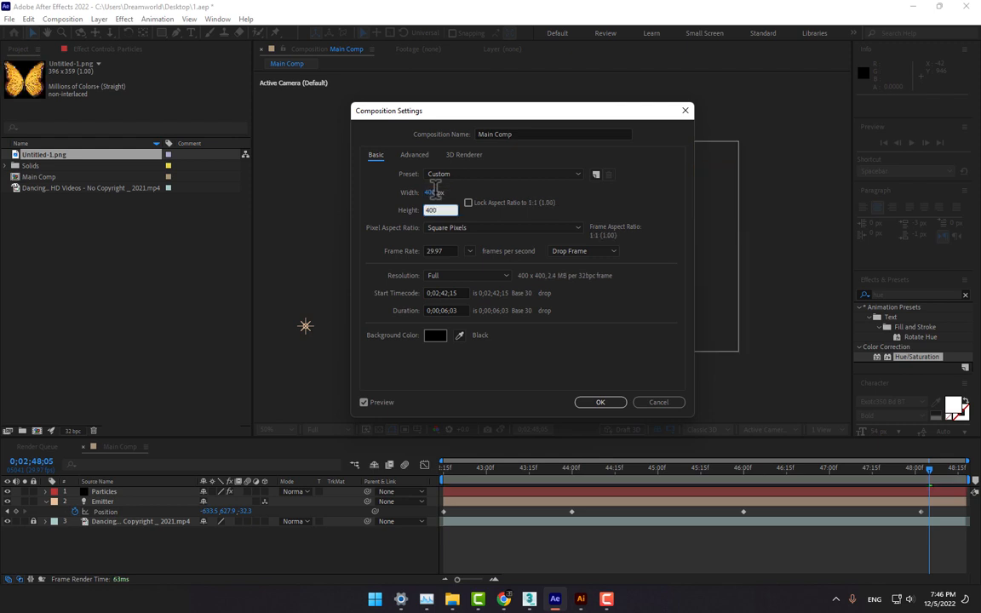
pyautogui.moveTo(520, 133); pyautogui.dragTo(396, 145)
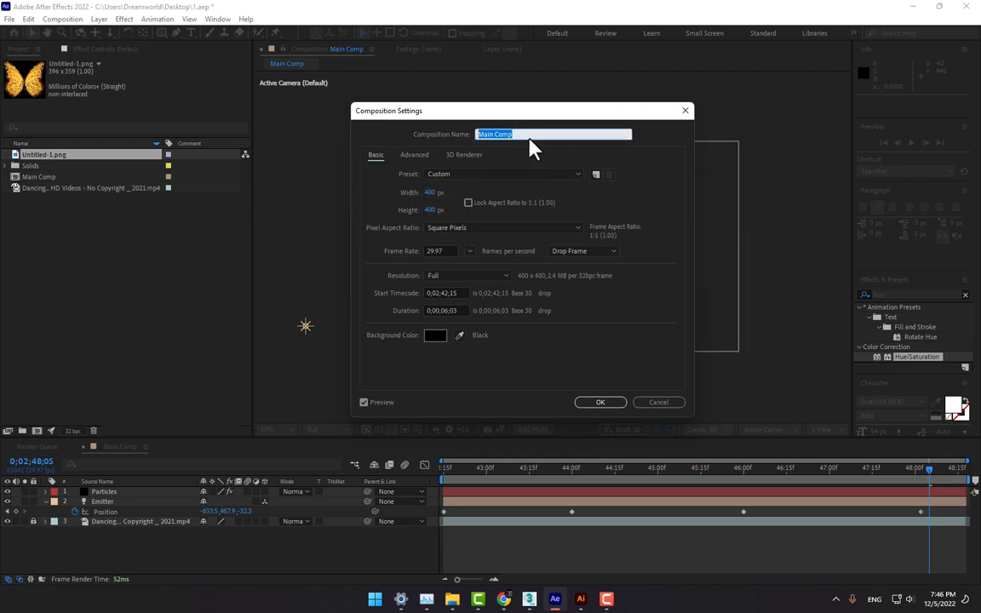
pyautogui.write('Particle Symbol')
# Step: Try setting the composition's start timecode to 0;00;00;00 and its duration to 0;00;02;00
pyautogui.click(460, 293)
pyautogui.write('00000')
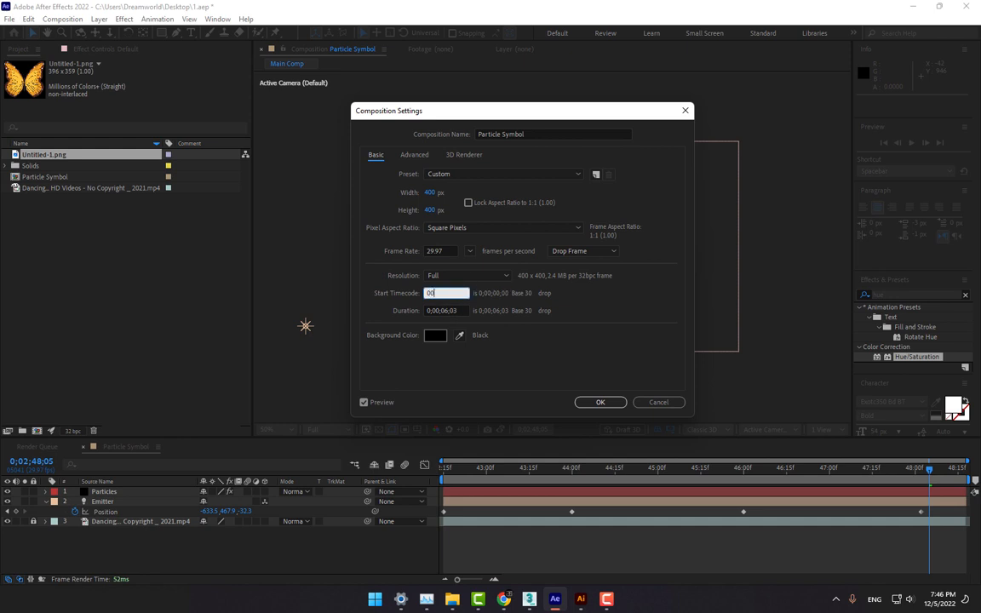
pyautogui.click(462, 312)
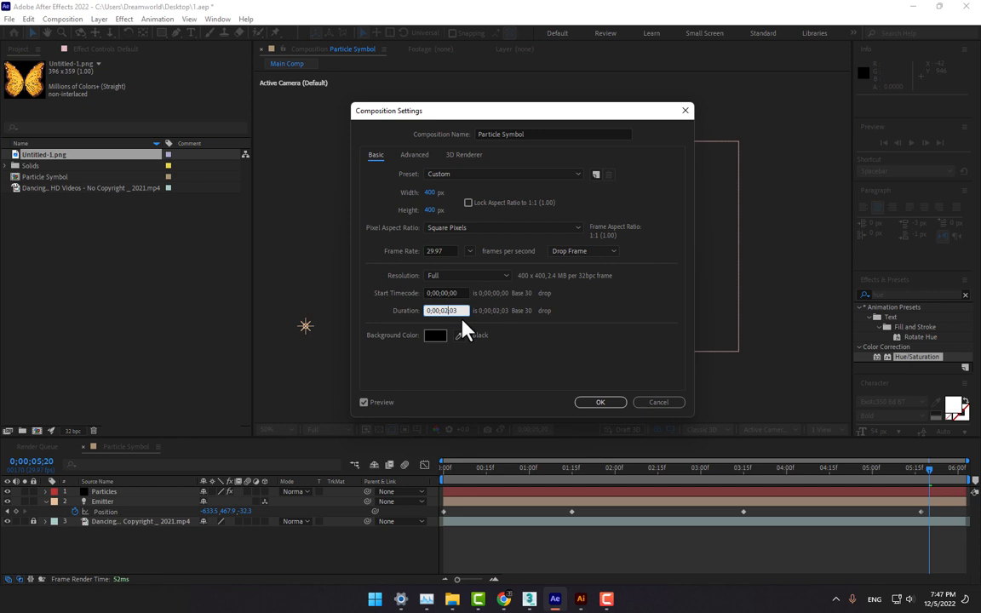
pyautogui.click(461, 311)
pyautogui.press('BackSpace')
pyautogui.write('0')
pyautogui.click(599, 403)
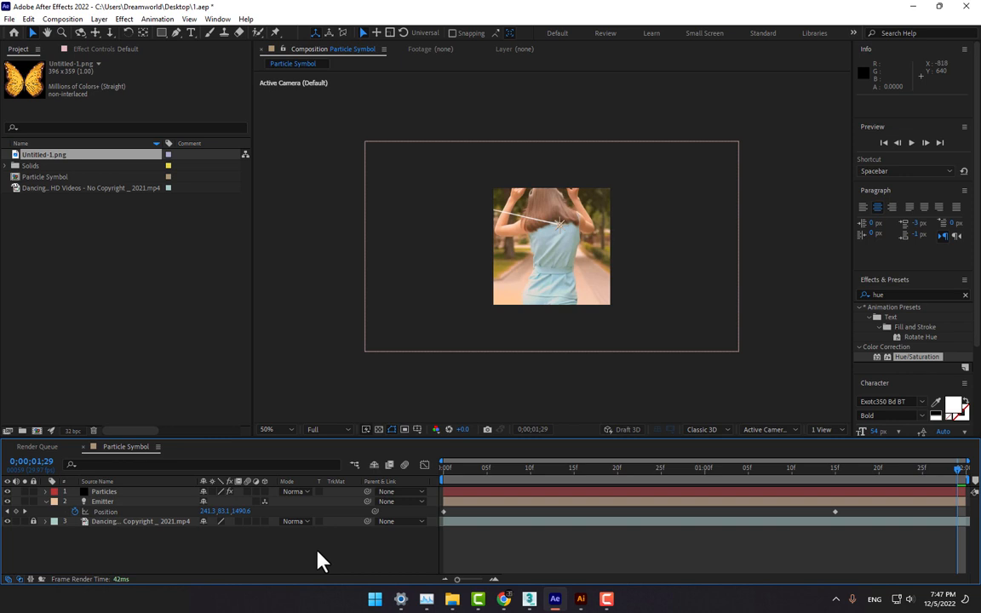
# Step: Undo the composition settings change and the image import, restoring Main Comp
pyautogui.hotkey('ctrl', 'z')
pyautogui.hotkey('ctrl', 'z')
pyautogui.hotkey('ctrl', 'z')
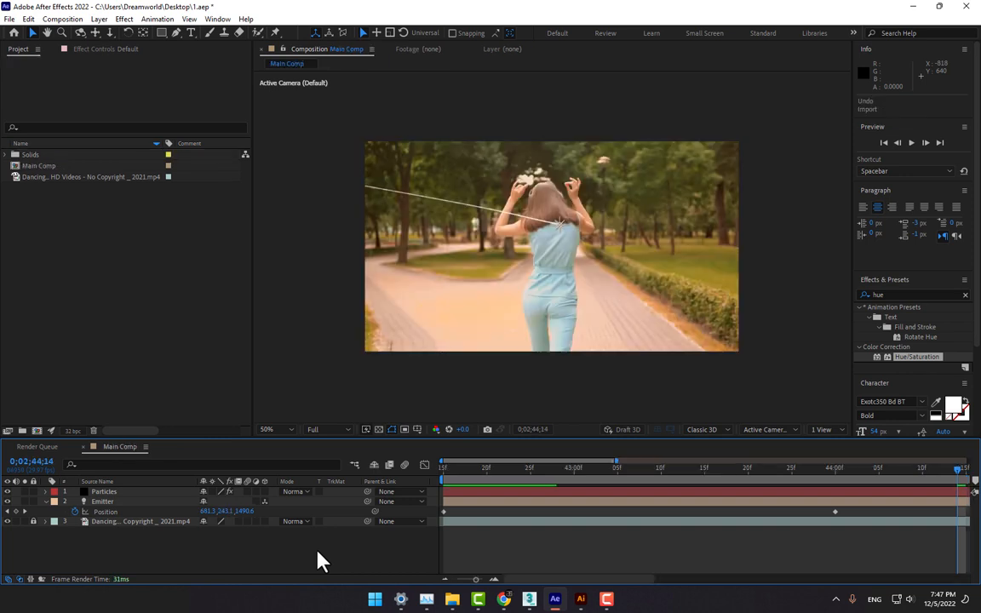
pyautogui.click(465, 580)
pyautogui.moveTo(463, 583); pyautogui.dragTo(417, 579)
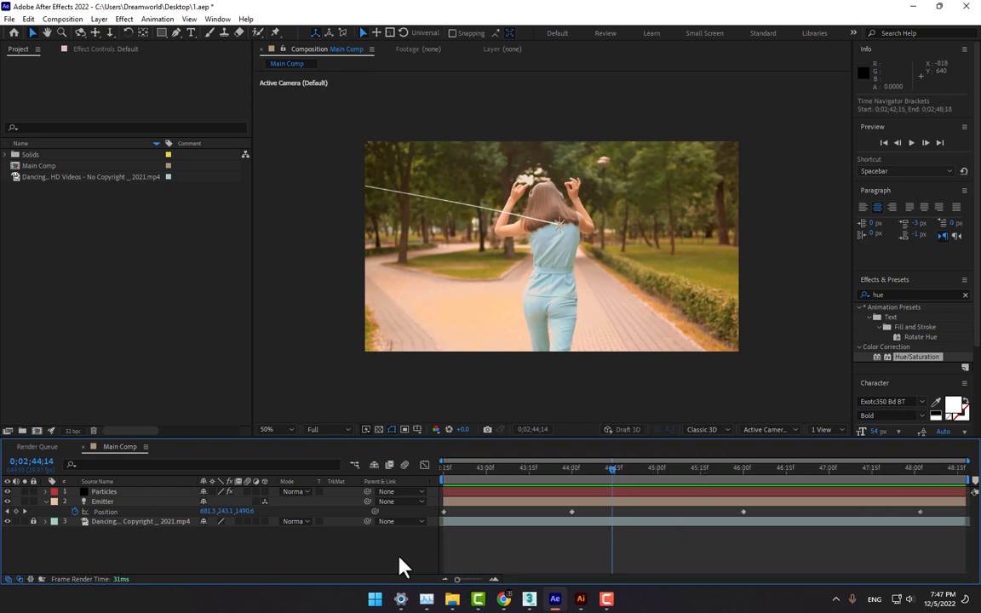
# Step: Create a new 400 × 400 px composition named Particles Symbol, starting at 0;00;00;00 and lasting 0;00;02;00
pyautogui.hotkey('ctrl', 'n')
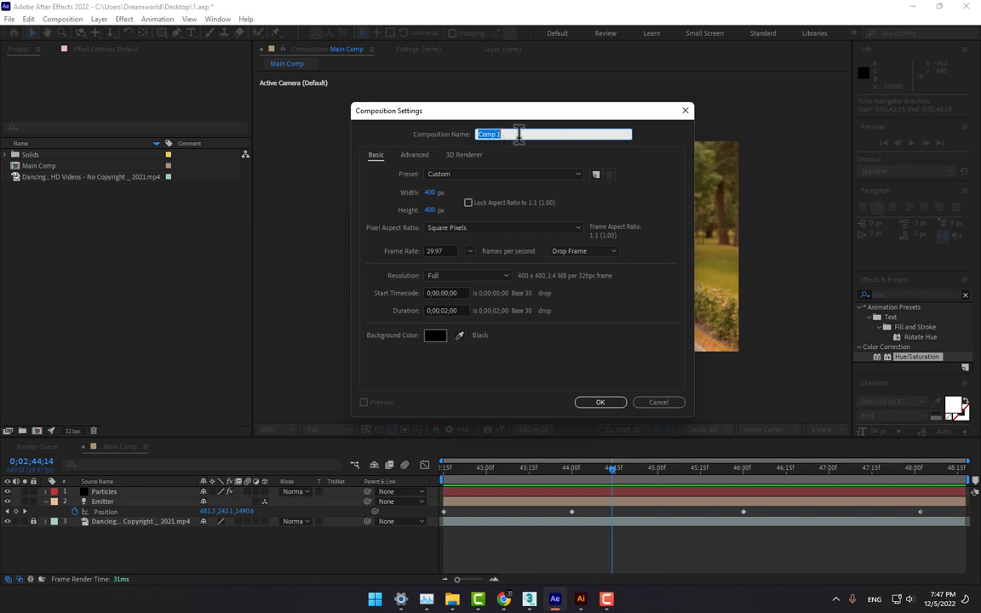
pyautogui.write('Particles Symbol')
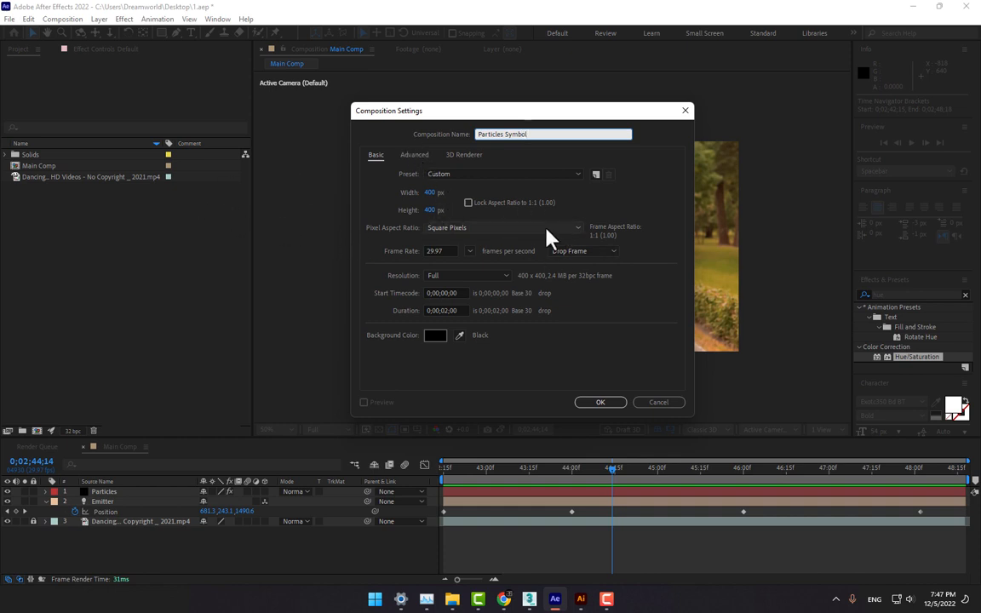
pyautogui.click(603, 400)
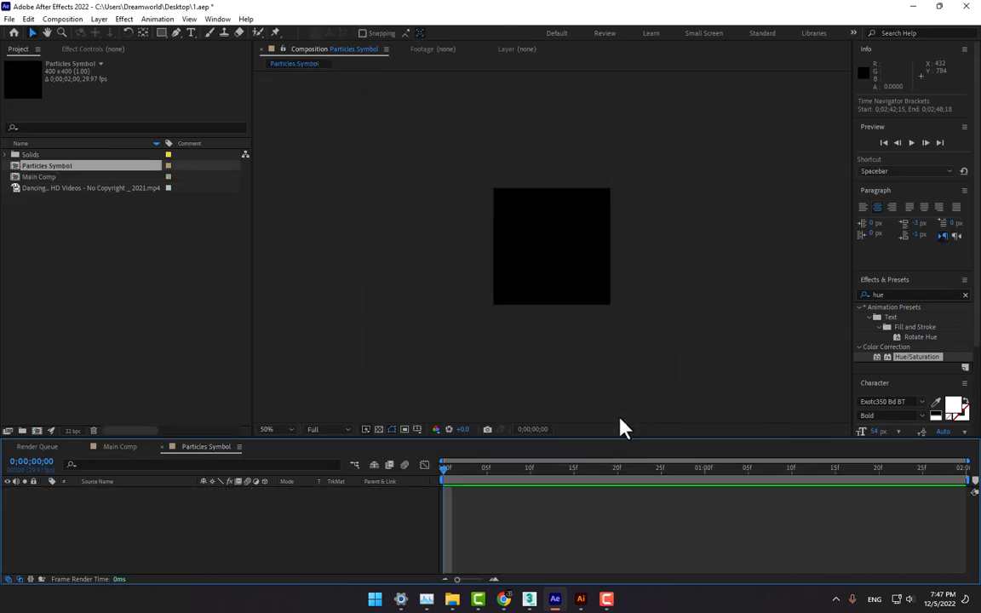
pyautogui.click(128, 447)
pyautogui.moveTo(611, 473); pyautogui.dragTo(766, 483)
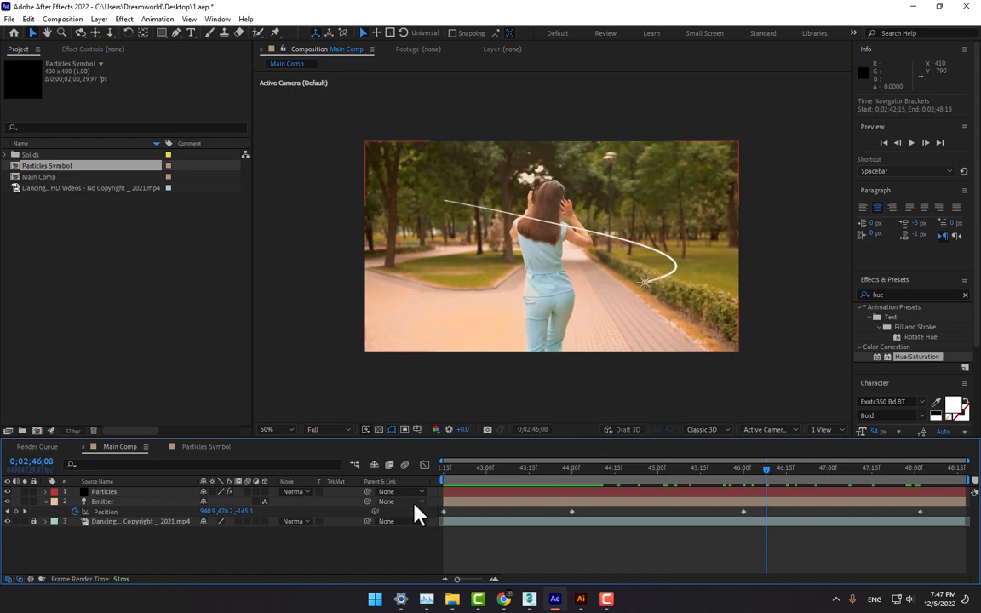
pyautogui.click(200, 447)
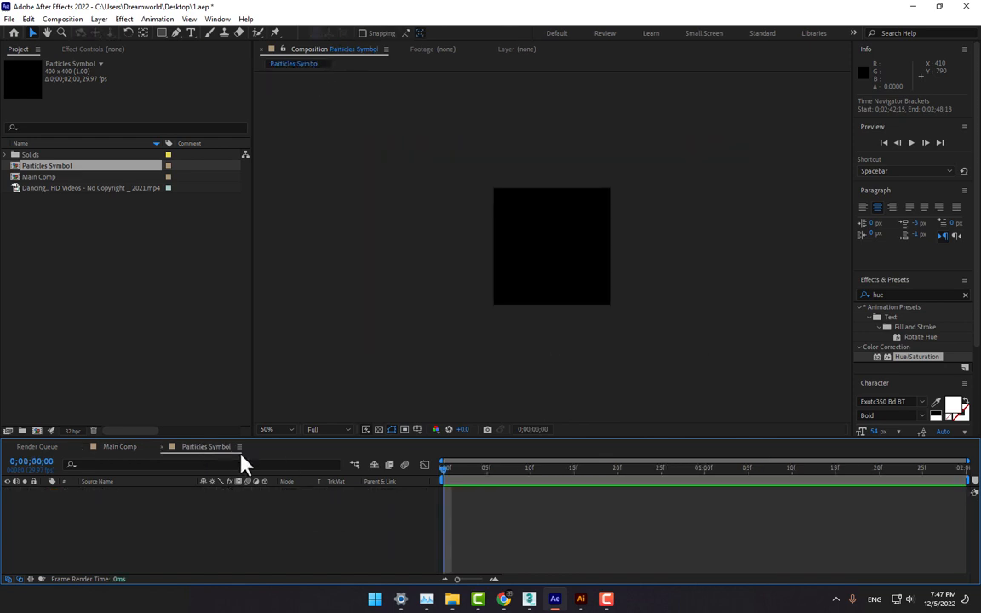
# Step: Import Untitled-1.png from the Desktop and place it centred in the Particles Symbol composition
pyautogui.doubleClick(51, 247)
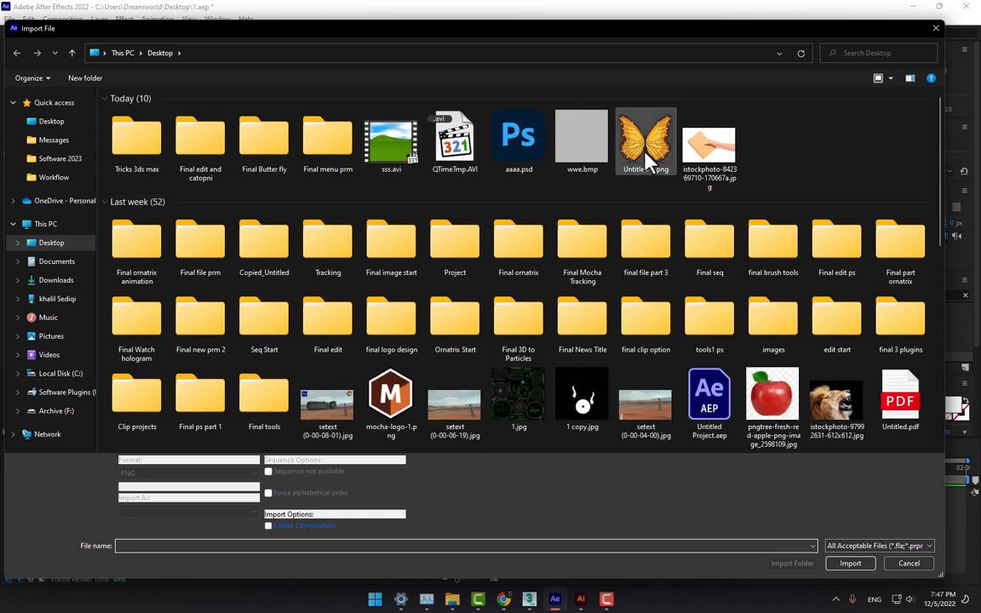
pyautogui.doubleClick(647, 153)
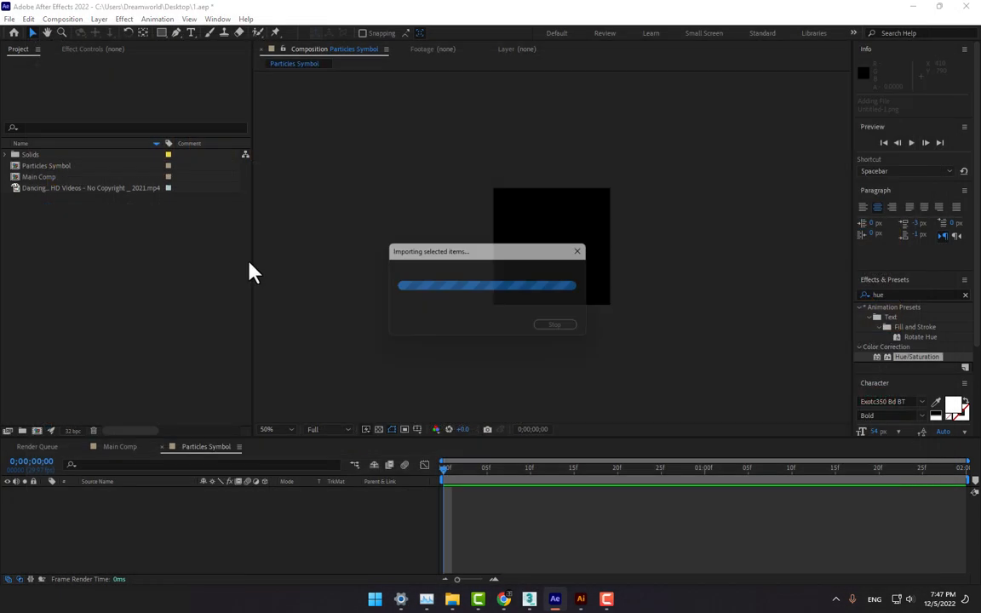
pyautogui.moveTo(44, 155); pyautogui.dragTo(558, 258)
pyautogui.press('.')
pyautogui.press('.')
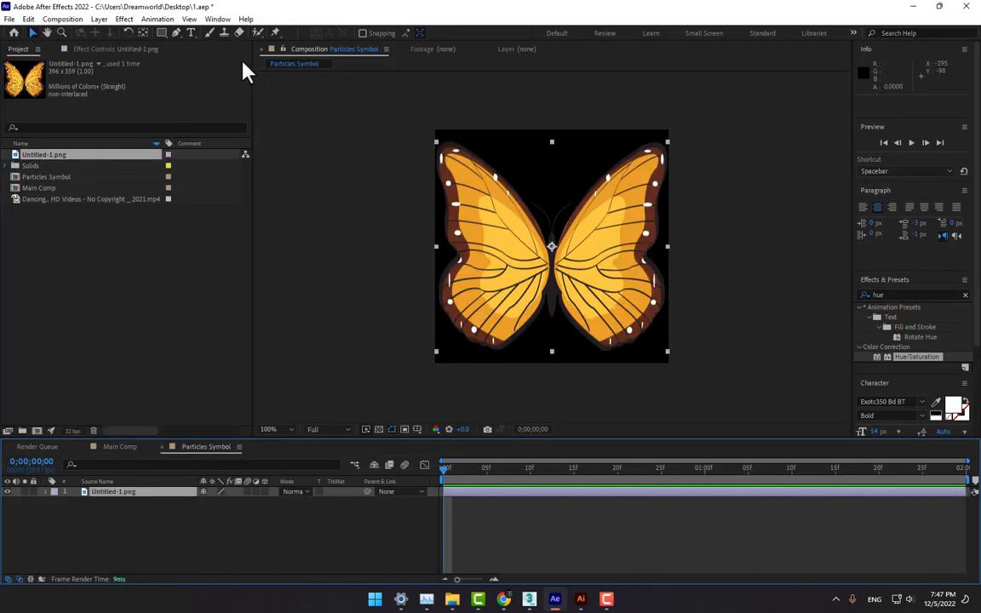
# Step: Draw a rectangular mask on the butterfly layer that covers its entire right half from the body's centre line
pyautogui.click(162, 33)
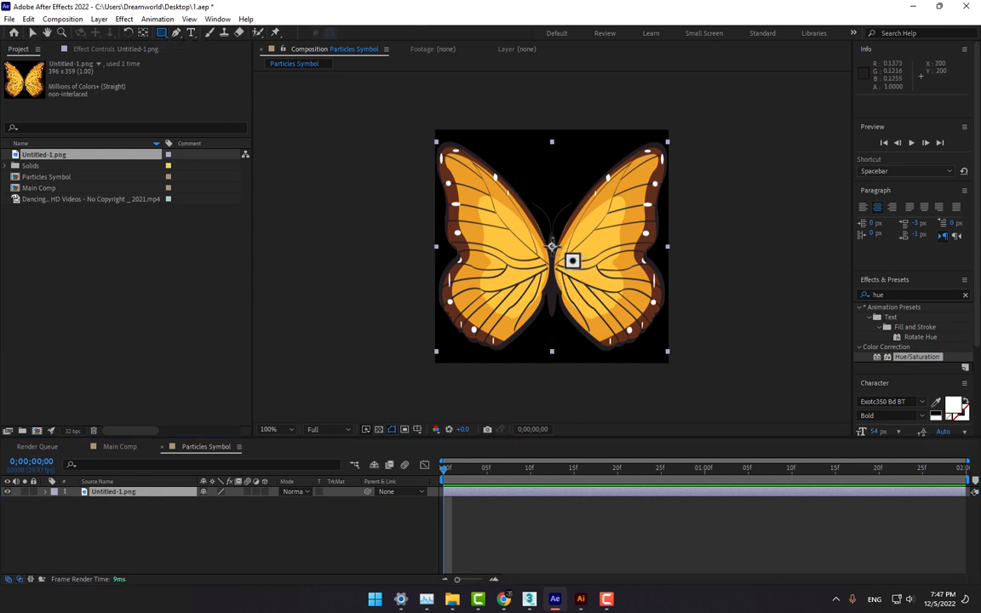
pyautogui.moveTo(552, 247); pyautogui.dragTo(672, 366)
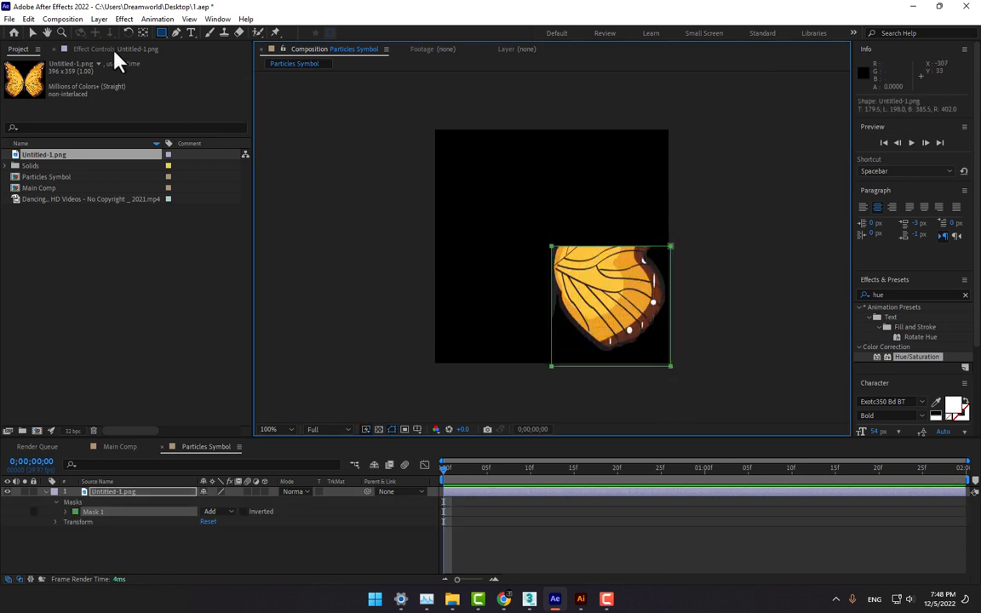
pyautogui.click(31, 32)
pyautogui.moveTo(460, 181); pyautogui.dragTo(673, 129)
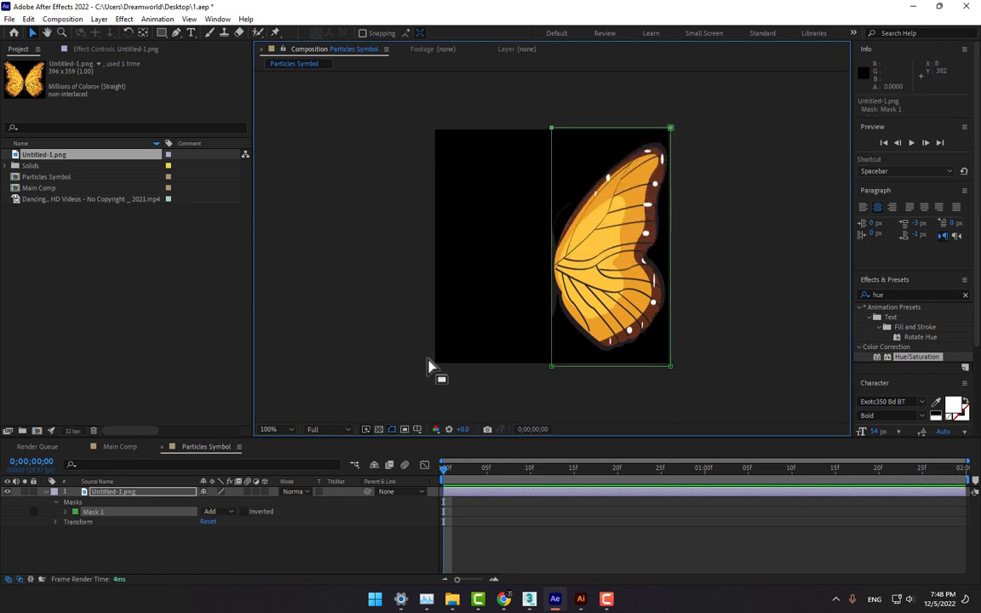
# Step: Duplicate the masked butterfly layer, invert the duplicate's mask to show the left wing, and collapse both layers' properties
pyautogui.click(132, 493)
pyautogui.hotkey('ctrl', 'd')
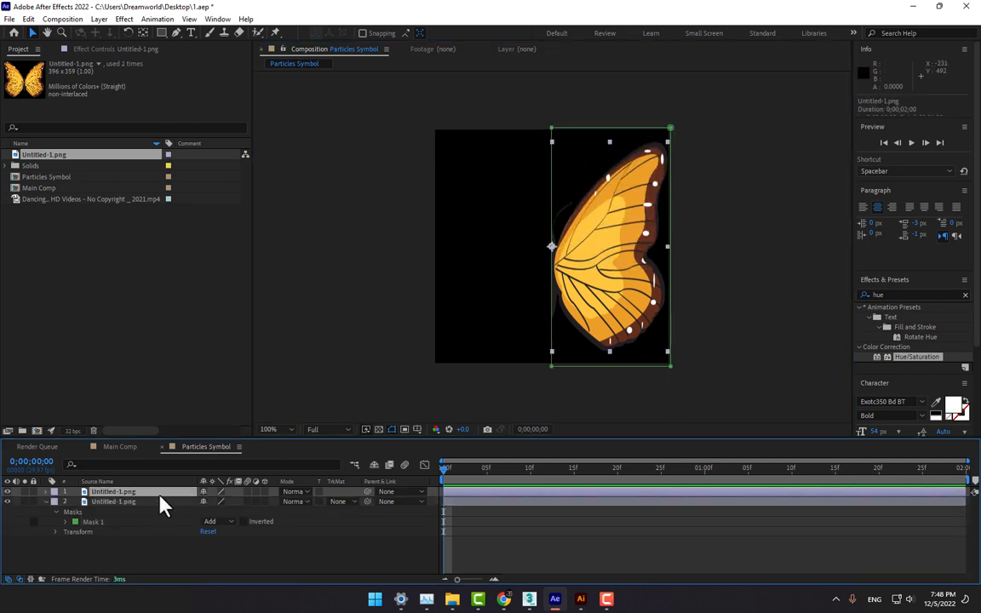
pyautogui.press('m')
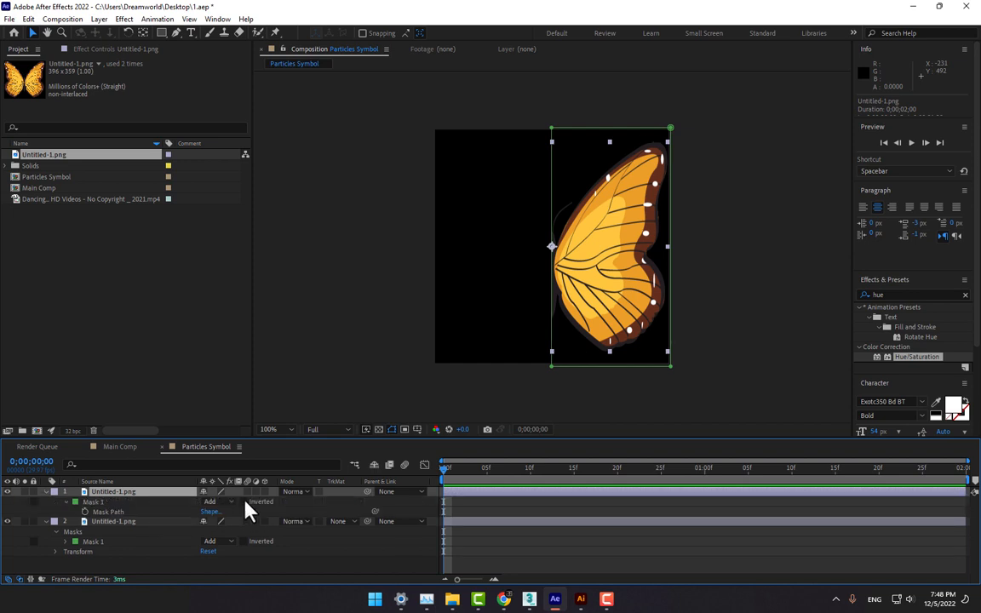
pyautogui.click(245, 501)
pyautogui.click(383, 567)
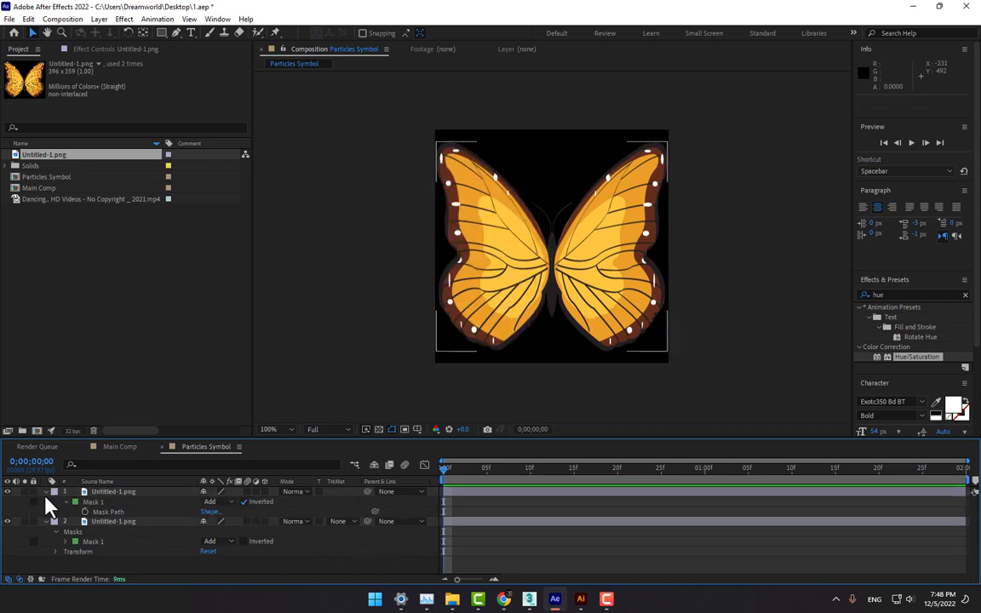
pyautogui.hotkey('ctrl', 'a')
pyautogui.click(46, 494)
pyautogui.click(233, 546)
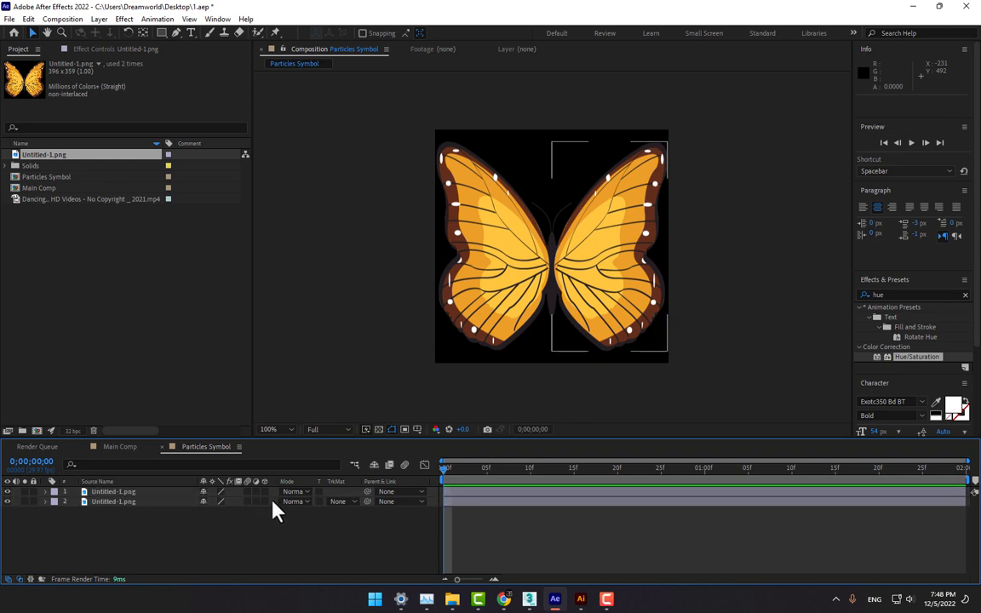
# Step: Make both butterfly layers 3D and set the left wing layer's Y Rotation to 50°
pyautogui.moveTo(264, 492); pyautogui.dragTo(264, 503)
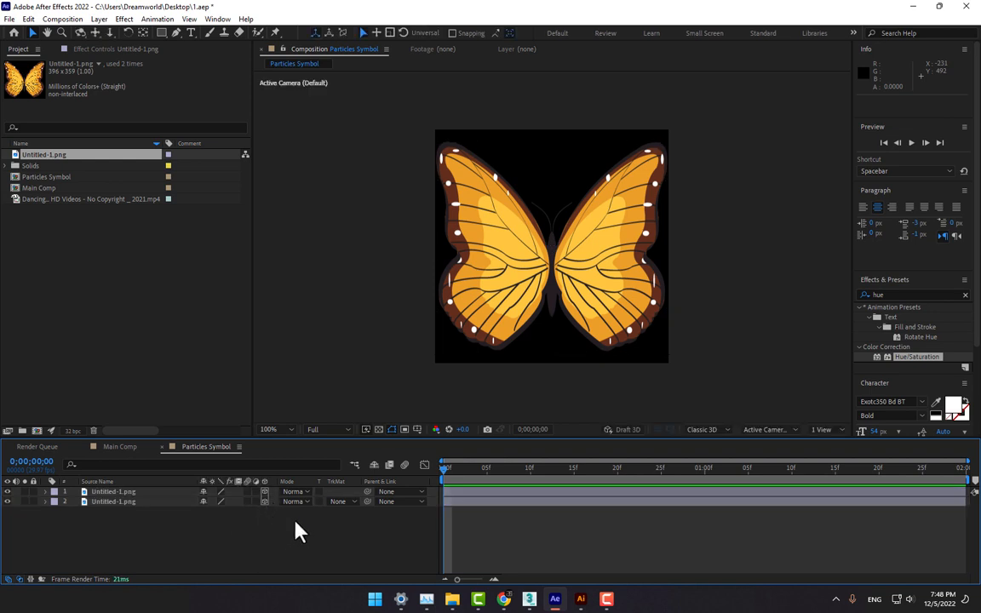
pyautogui.click(130, 492)
pyautogui.press('r')
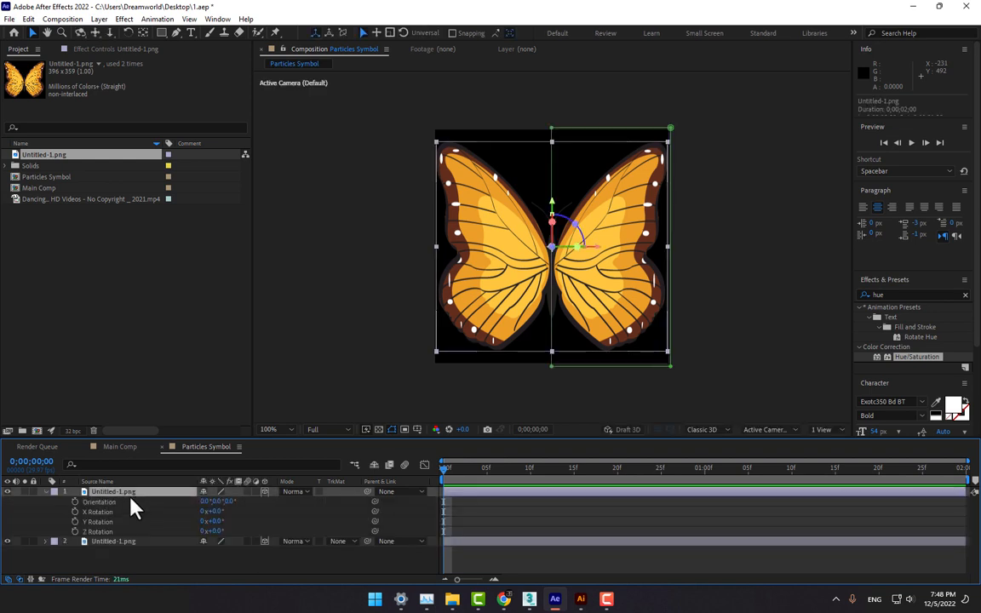
pyautogui.click(217, 528)
pyautogui.write('50')
pyautogui.press('Return')
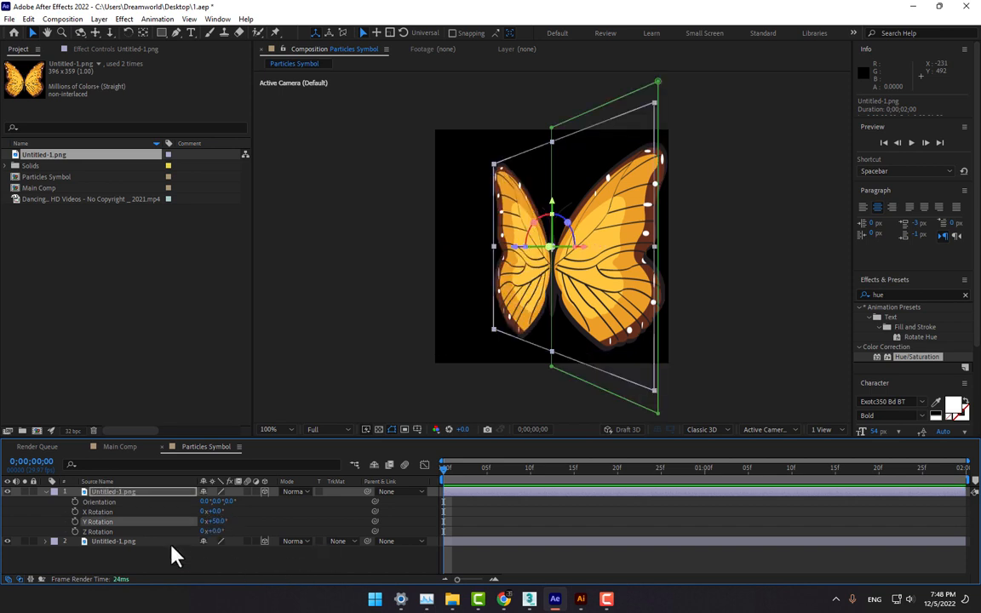
# Step: Set the right wing layer's Y Rotation to -50°
pyautogui.click(126, 543)
pyautogui.press('r')
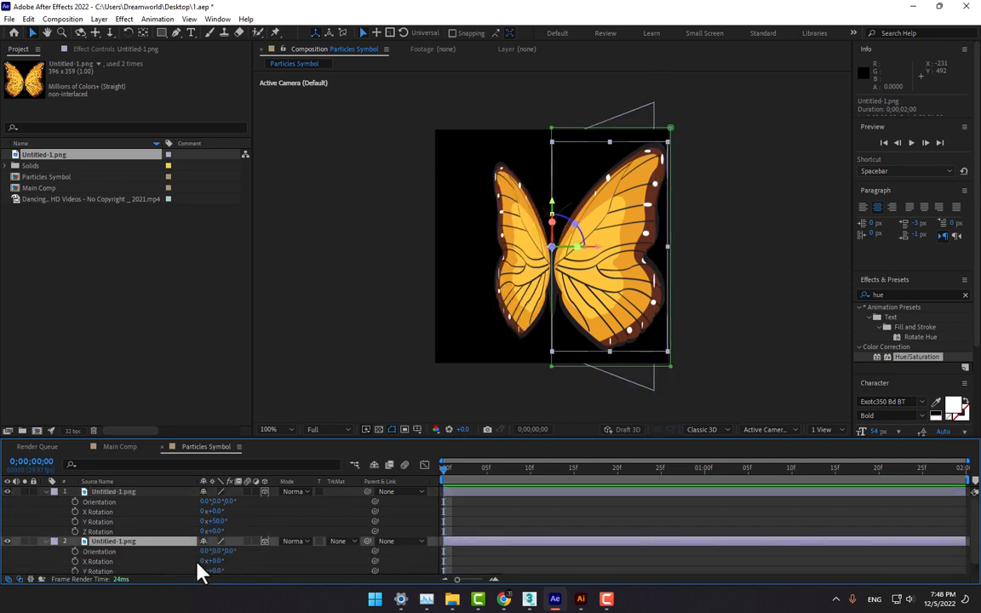
pyautogui.scroll(-1, 245, 572)
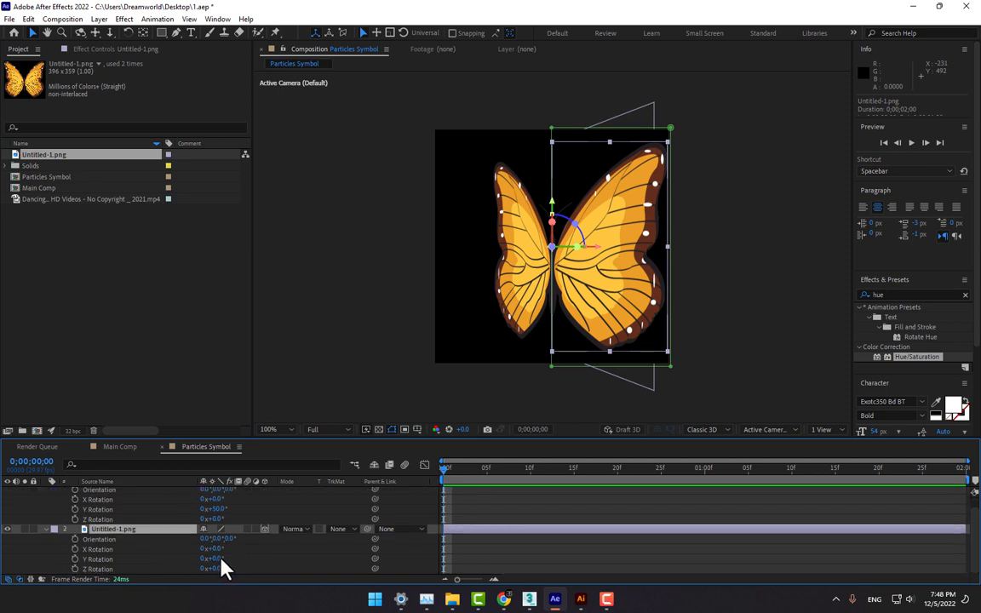
pyautogui.click(221, 560)
pyautogui.write('-50')
pyautogui.press('Return')
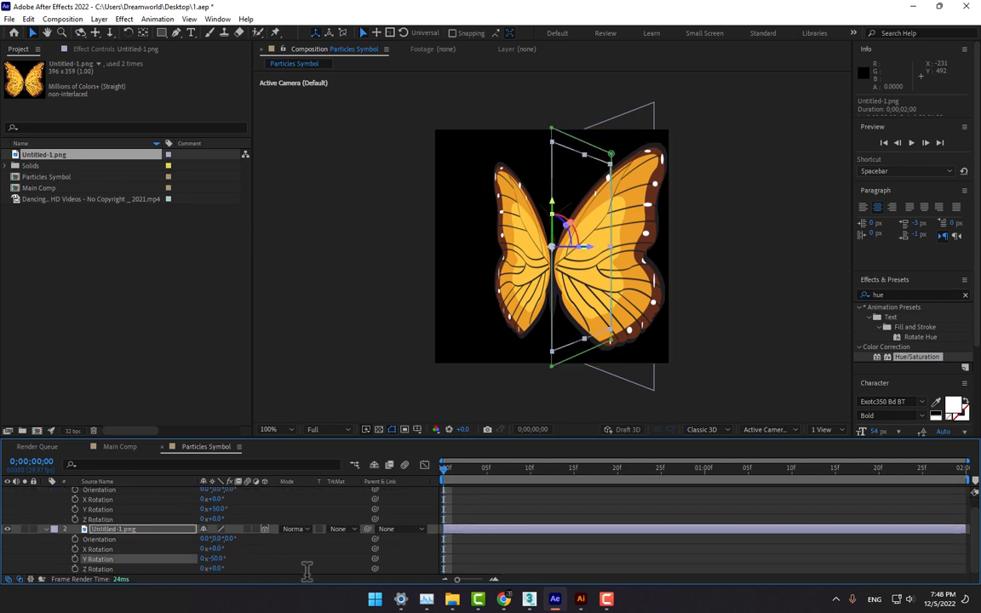
# Step: Start Y Rotation keyframing on both wing layers at the beginning of the composition
pyautogui.click(96, 558)
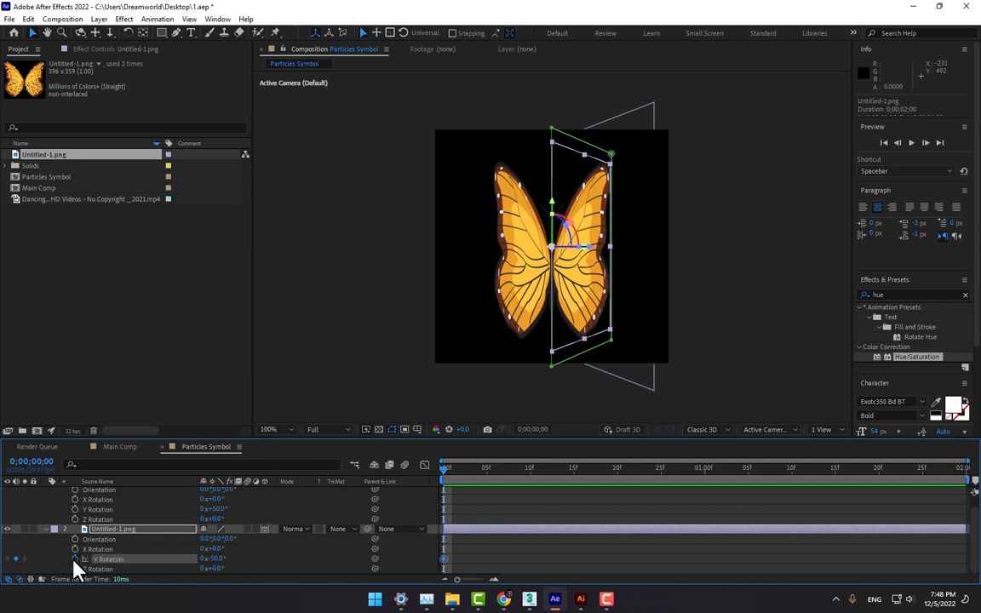
pyautogui.click(75, 509)
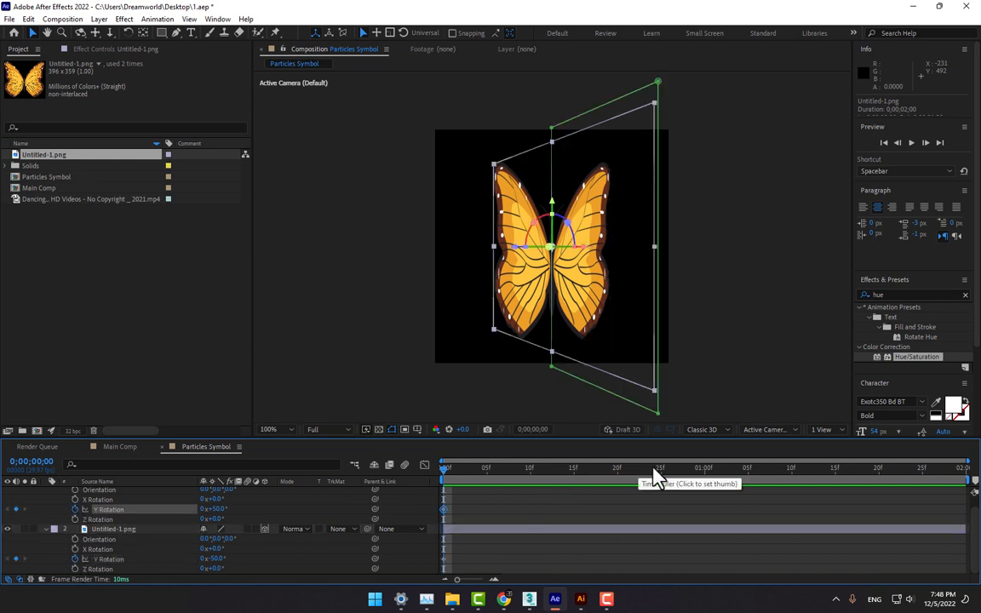
pyautogui.click(667, 507)
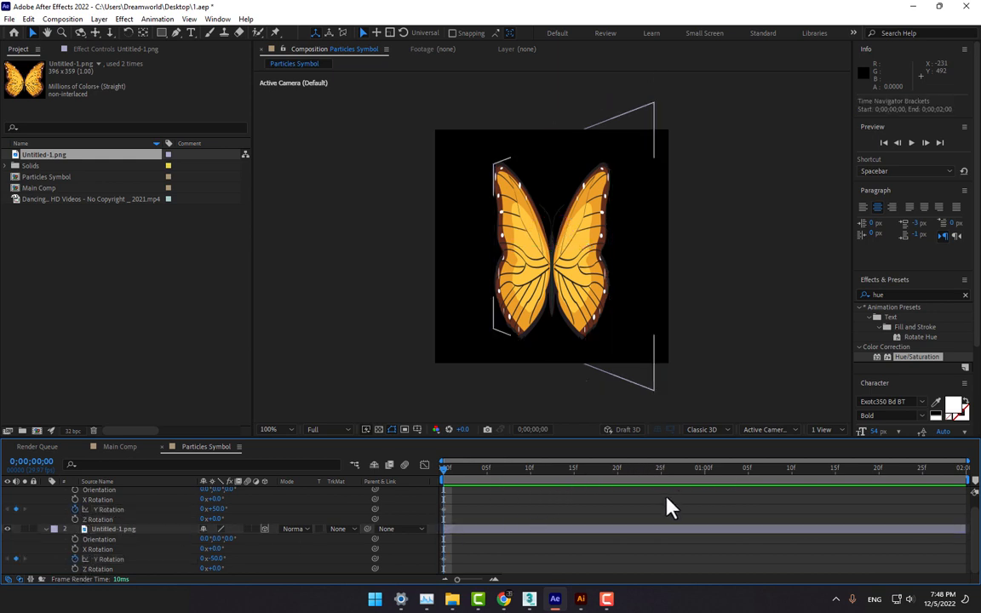
# Step: At 0;00;00;15, keyframe Y Rotation at -50° for the left wing layer and 50° for the right wing layer
pyautogui.click(576, 482)
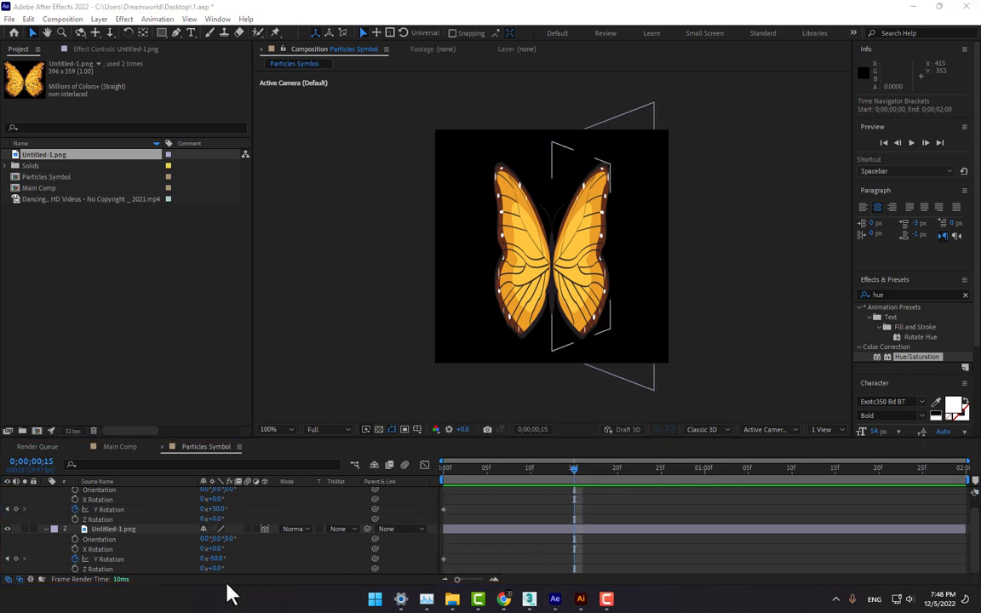
pyautogui.click(220, 509)
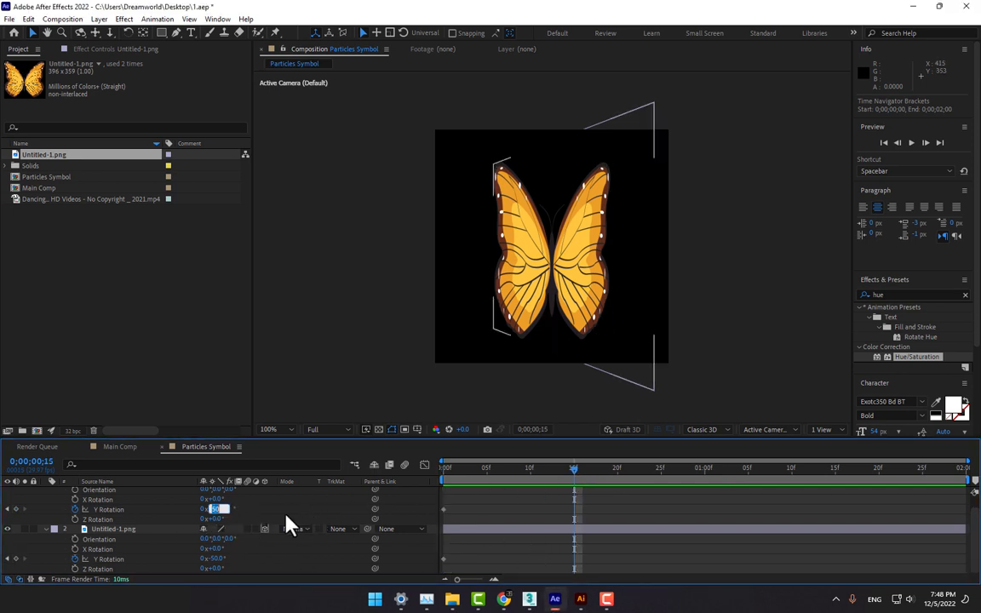
pyautogui.write('-50')
pyautogui.press('Return')
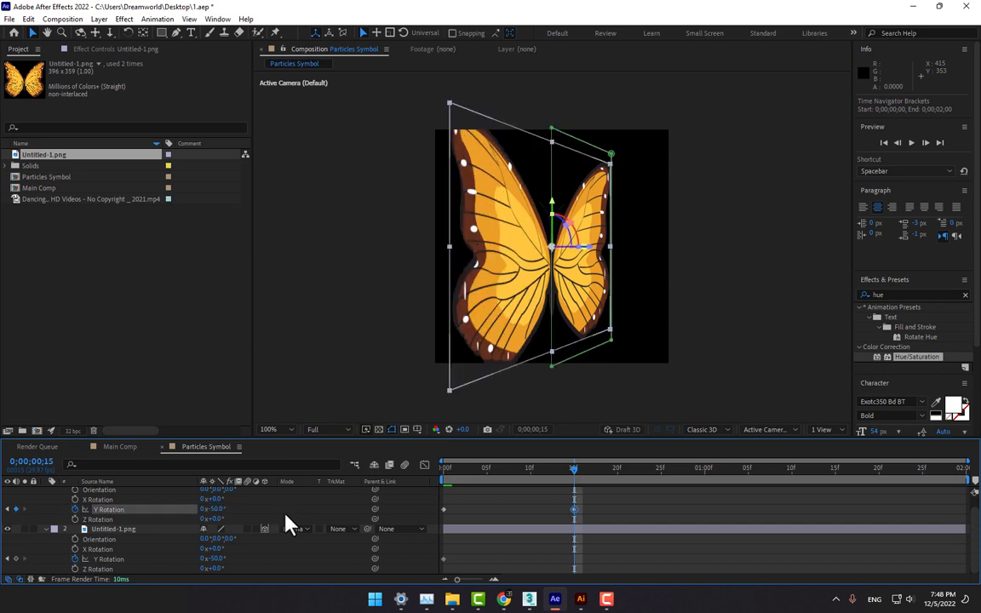
pyautogui.click(213, 559)
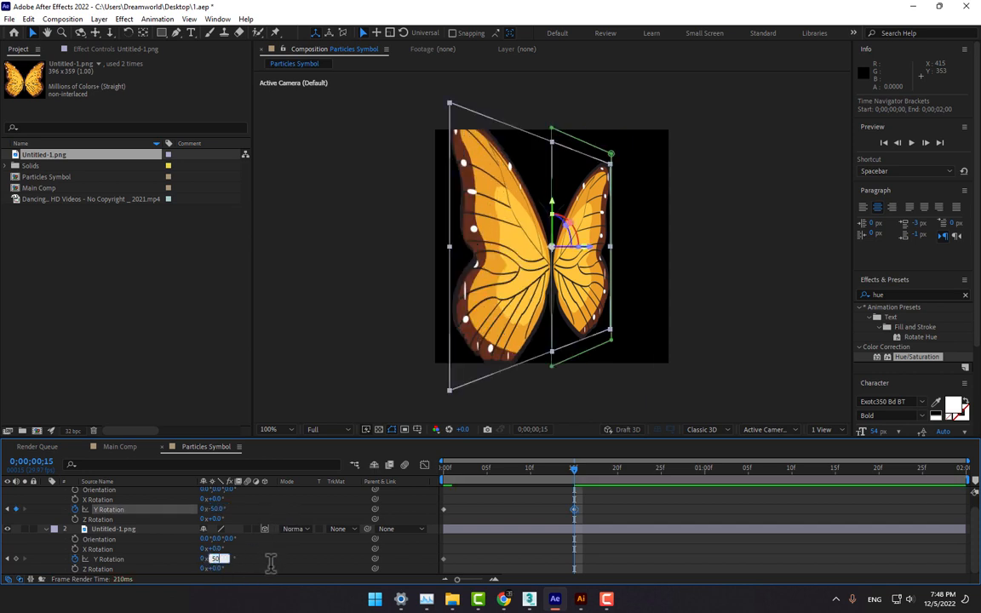
pyautogui.write('50')
pyautogui.press('Return')
# Step: At 0;00;01;00, keyframe Y Rotation at 50° for the left wing layer and -50° for the right wing layer
pyautogui.moveTo(453, 475); pyautogui.dragTo(707, 467)
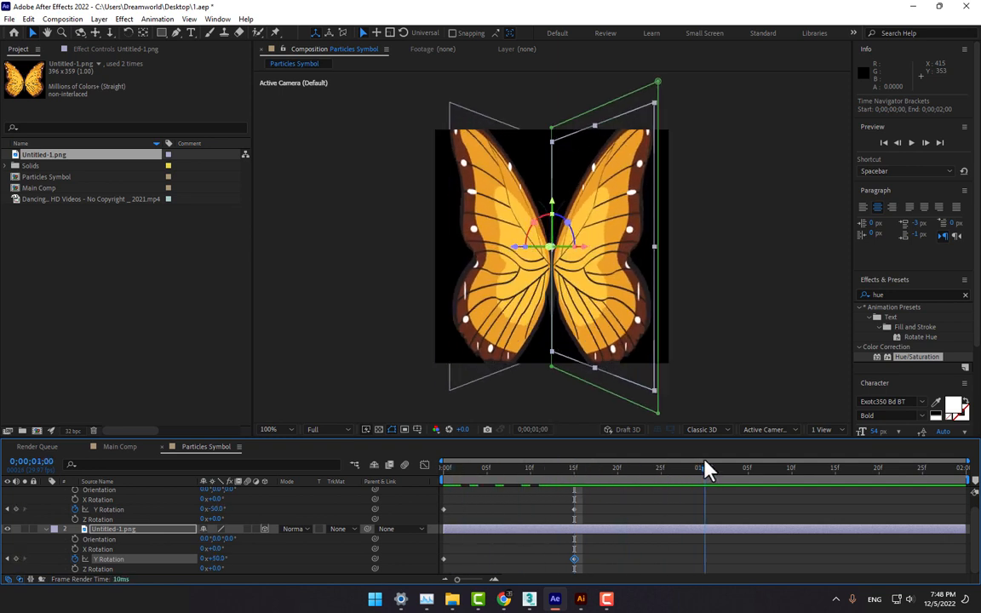
pyautogui.click(215, 509)
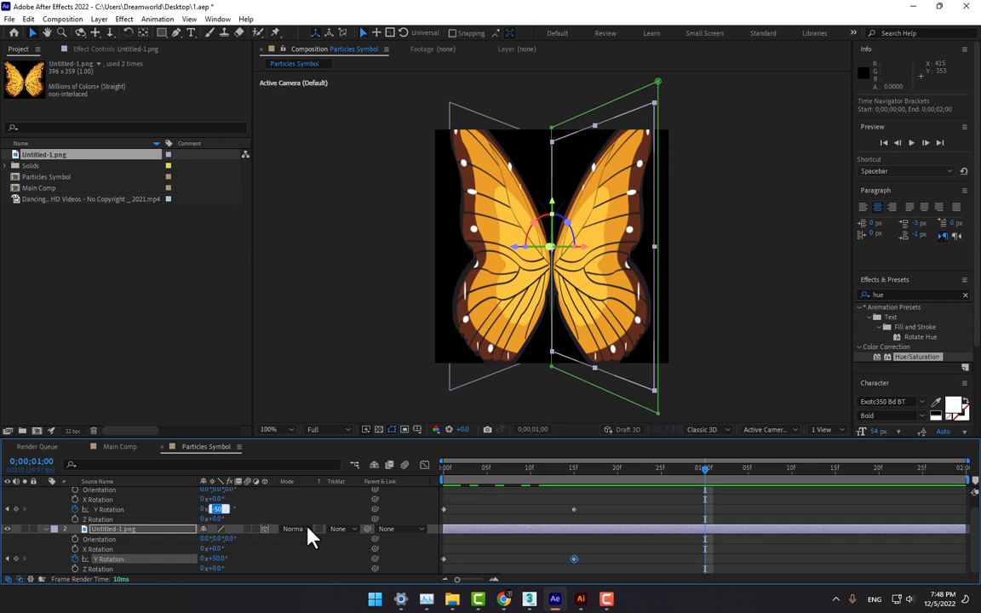
pyautogui.write('50')
pyautogui.press('Return')
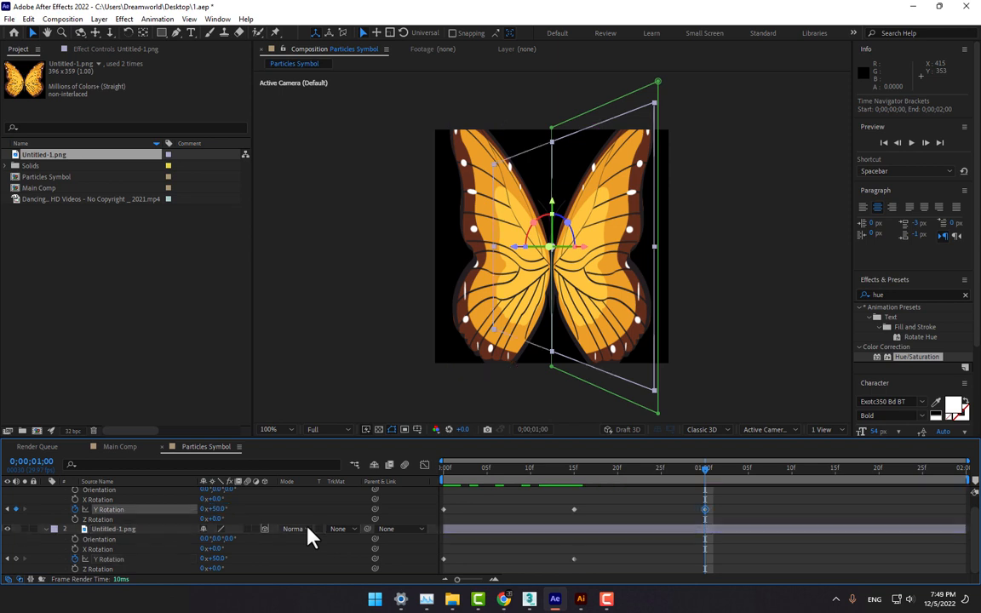
pyautogui.click(219, 559)
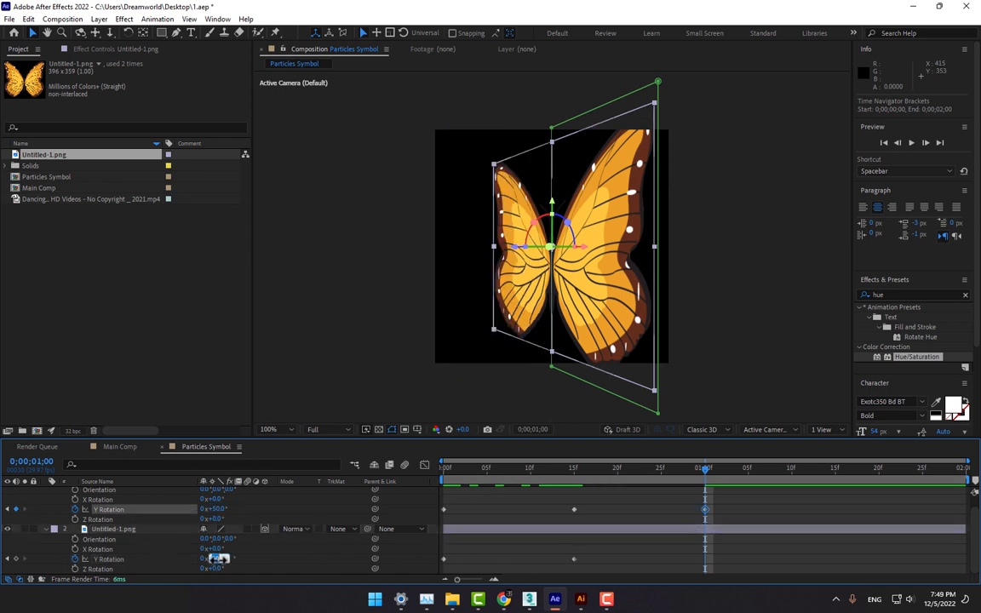
pyautogui.write('-50')
pyautogui.press('Return')
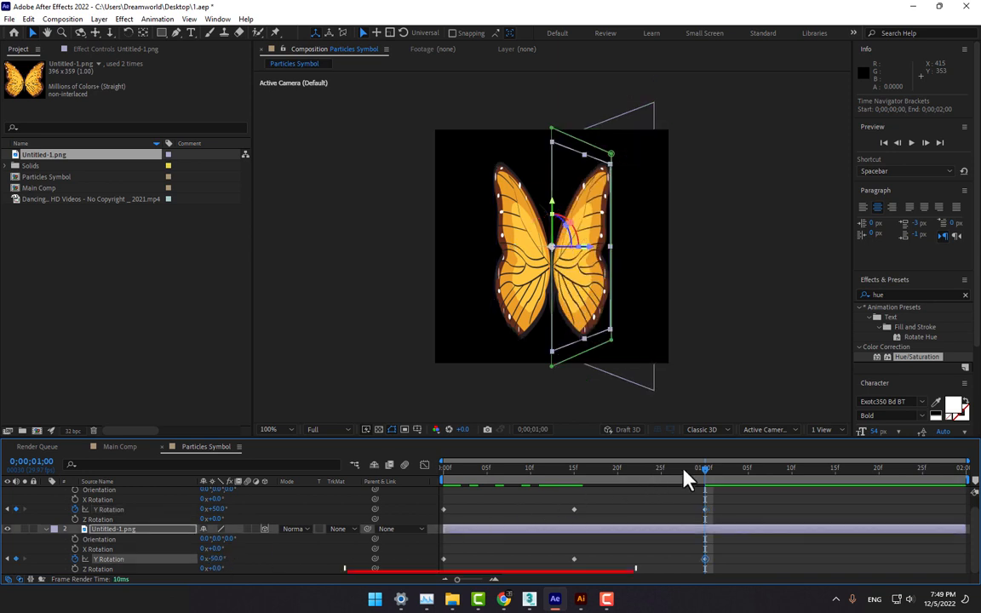
# Step: Copy the last two Y Rotation keyframes of each wing layer and paste them at 0;00;01;15
pyautogui.click(566, 468)
pyautogui.moveTo(412, 471); pyautogui.dragTo(837, 478)
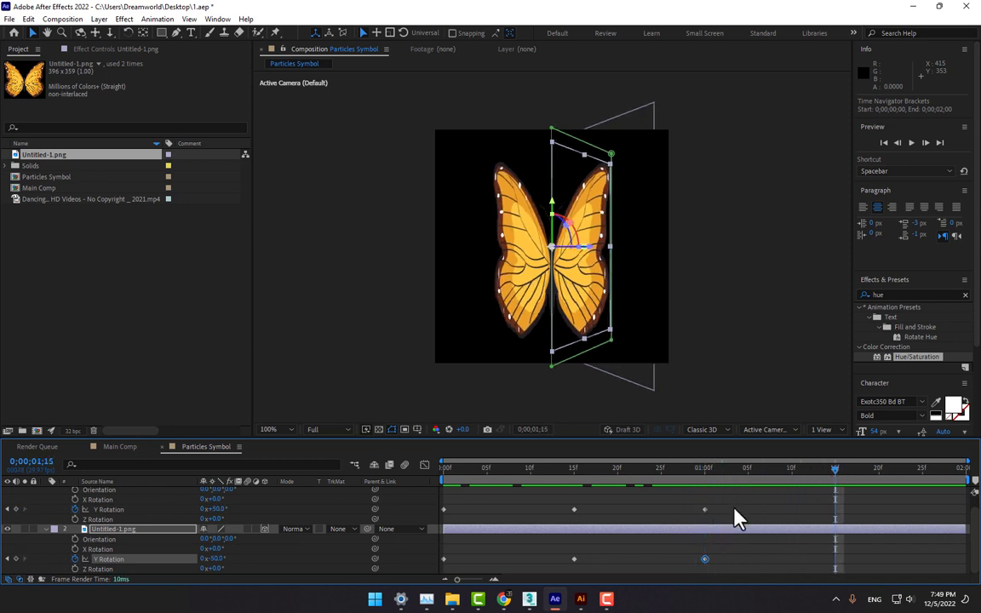
pyautogui.click(587, 517)
pyautogui.moveTo(724, 506); pyautogui.dragTo(563, 519)
pyautogui.hotkey('ctrl', 'c')
pyautogui.hotkey('ctrl', 'v')
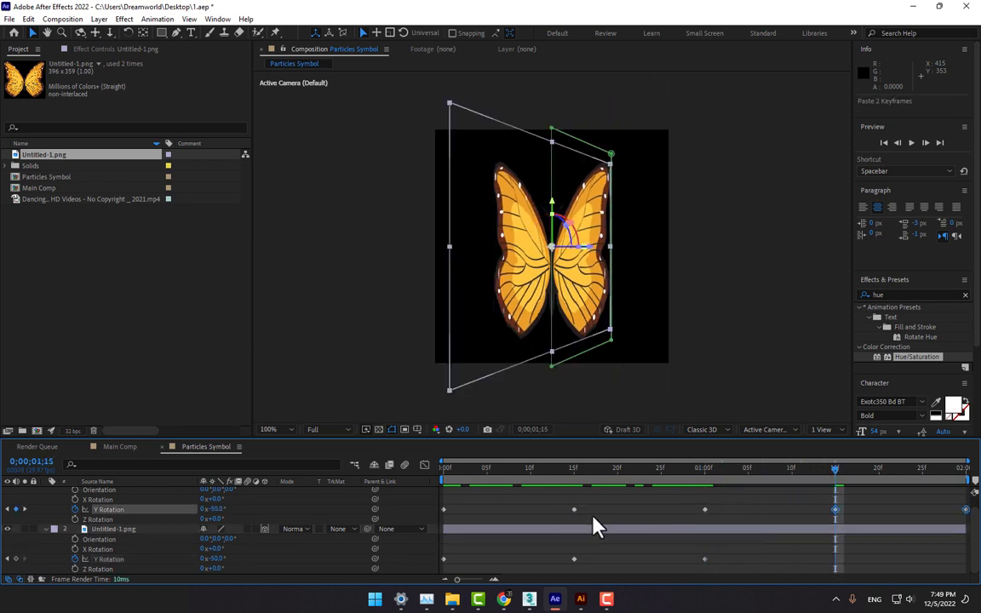
pyautogui.moveTo(726, 549); pyautogui.dragTo(569, 566)
pyautogui.hotkey('ctrl', 'c')
pyautogui.hotkey('ctrl', 'v')
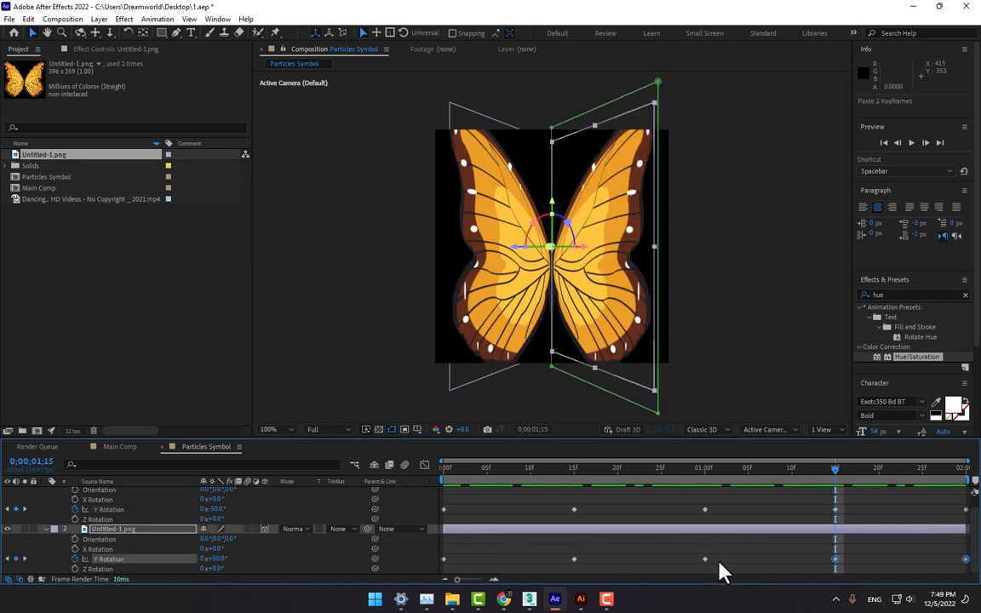
# Step: Compress all Y Rotation keyframes of both wing layers proportionally so that each set ends at 0;00;01;00
pyautogui.click(961, 497)
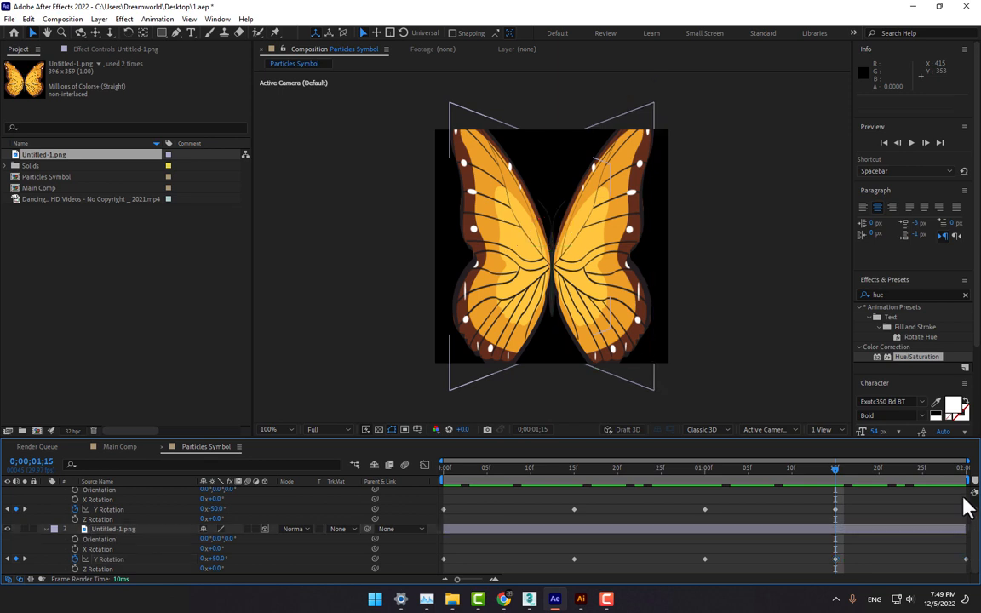
pyautogui.moveTo(836, 470); pyautogui.dragTo(384, 472)
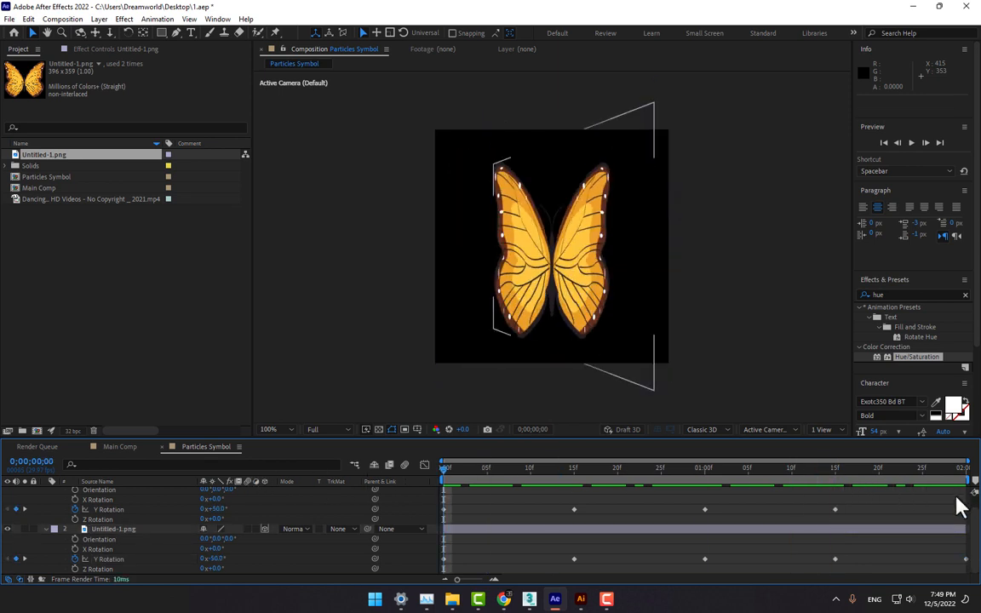
pyautogui.moveTo(966, 502); pyautogui.dragTo(579, 529)
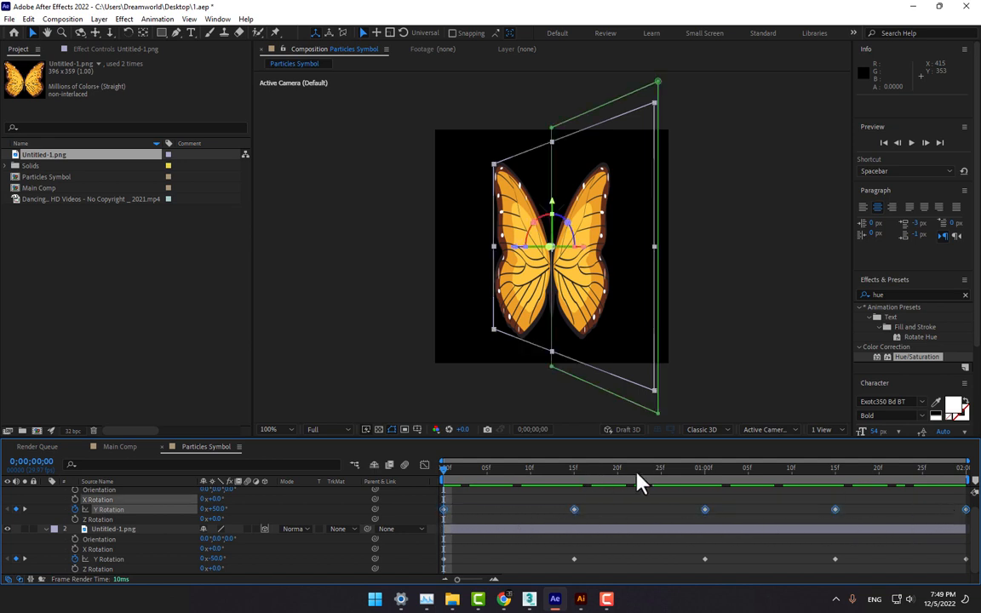
pyautogui.click(705, 475)
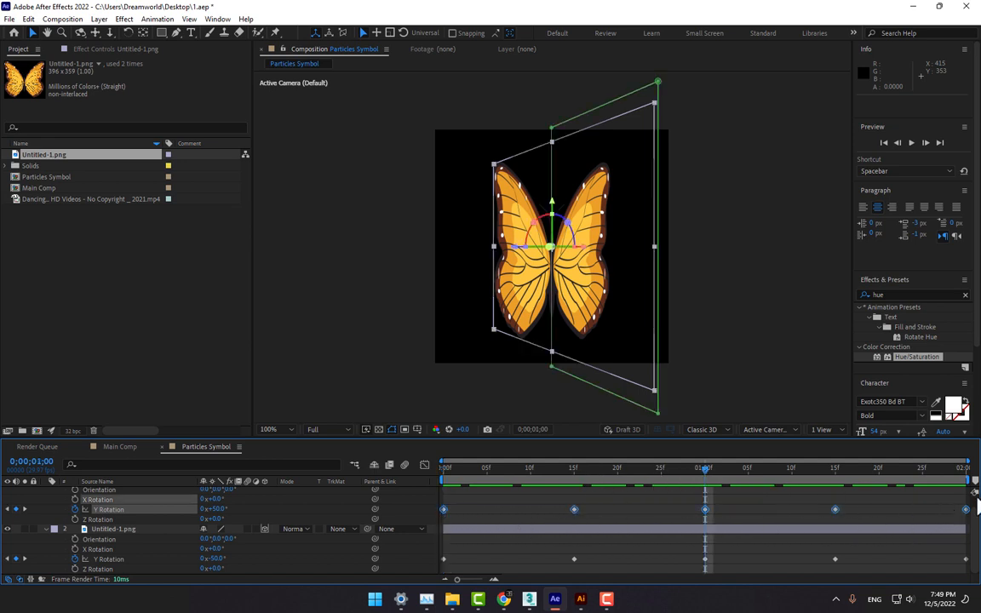
pyautogui.moveTo(968, 509); pyautogui.dragTo(705, 519)
pyautogui.moveTo(967, 554); pyautogui.dragTo(427, 570)
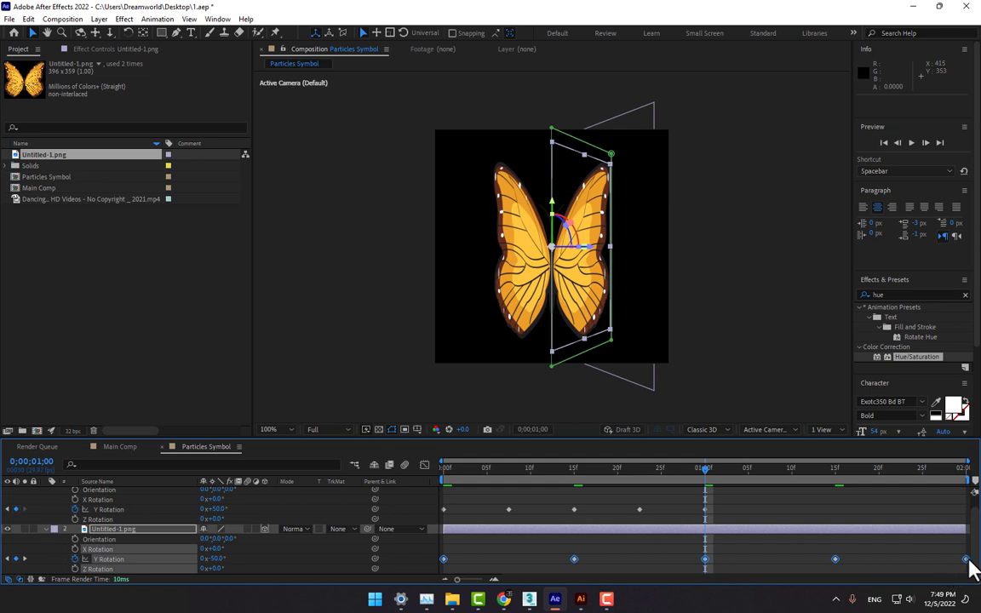
pyautogui.moveTo(969, 562); pyautogui.dragTo(430, 562)
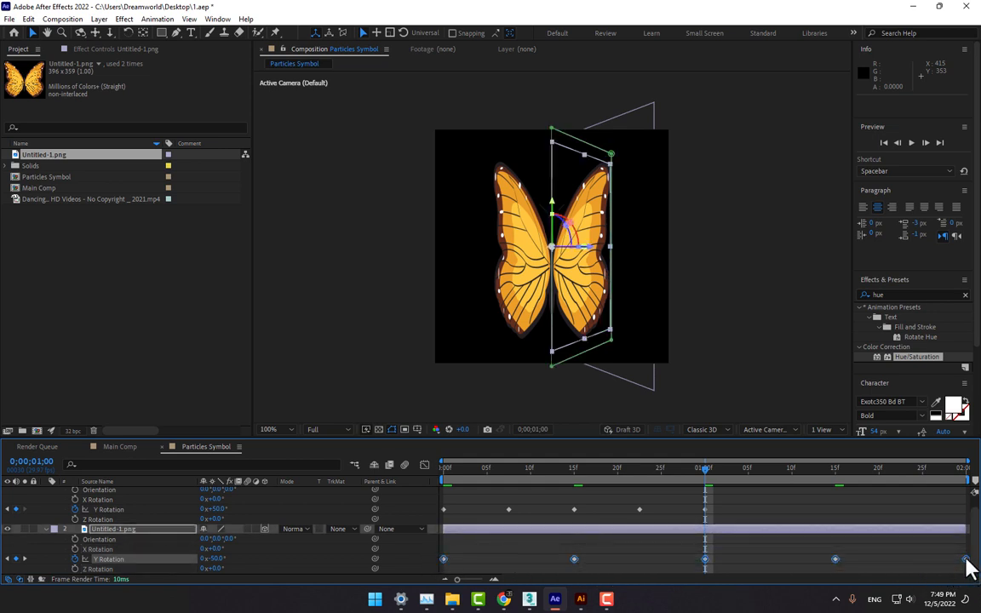
pyautogui.moveTo(966, 559); pyautogui.dragTo(711, 553)
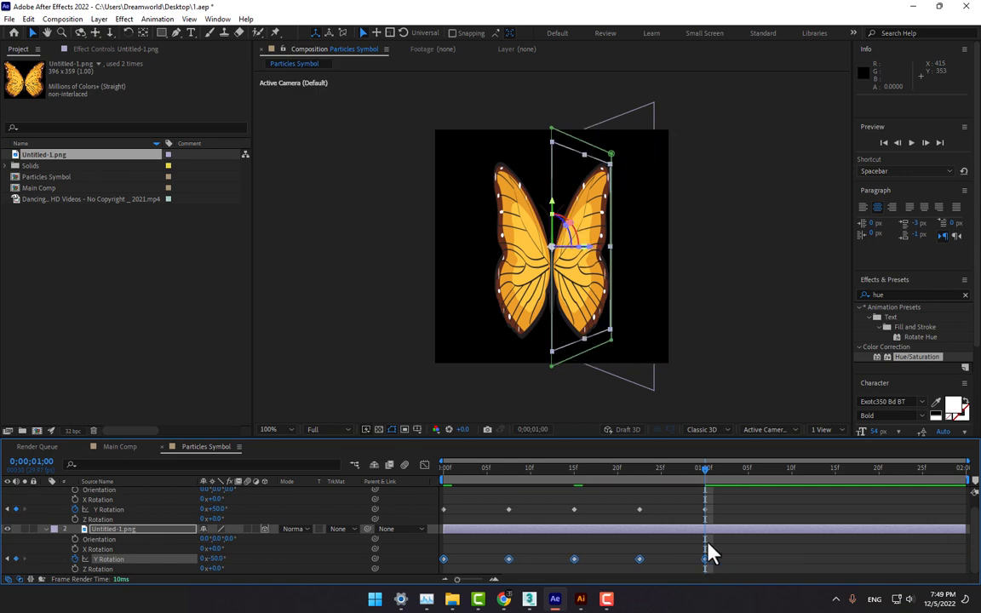
# Step: Copy the last four Y Rotation keyframes of each wing layer and paste them at 0;00;01;15
pyautogui.moveTo(698, 482); pyautogui.dragTo(833, 504)
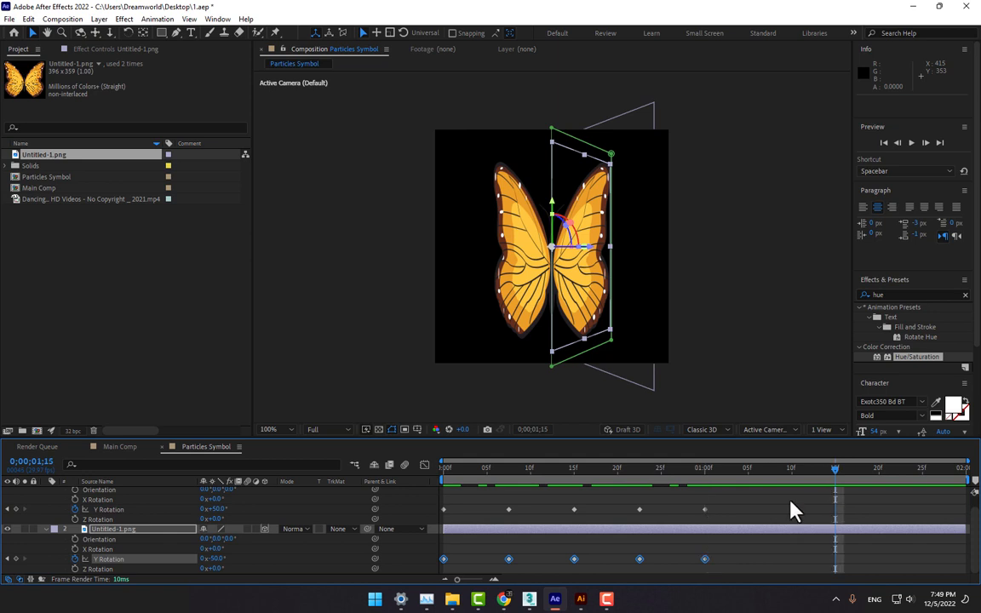
pyautogui.moveTo(716, 502); pyautogui.dragTo(510, 522)
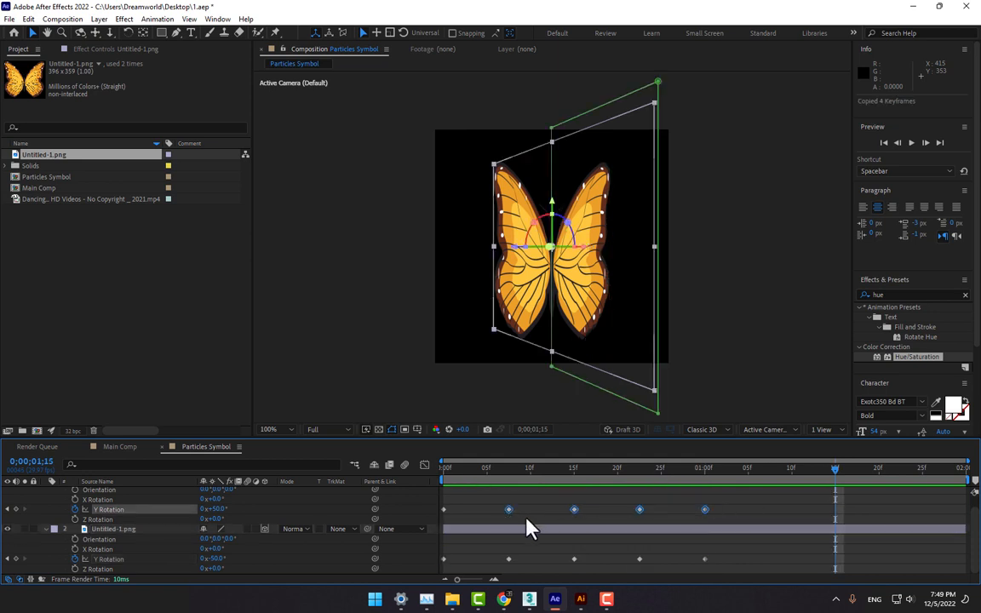
pyautogui.hotkey('ctrl', 'c')
pyautogui.hotkey('ctrl', 'v')
pyautogui.moveTo(619, 558); pyautogui.dragTo(494, 573)
pyautogui.hotkey('ctrl', 'v')
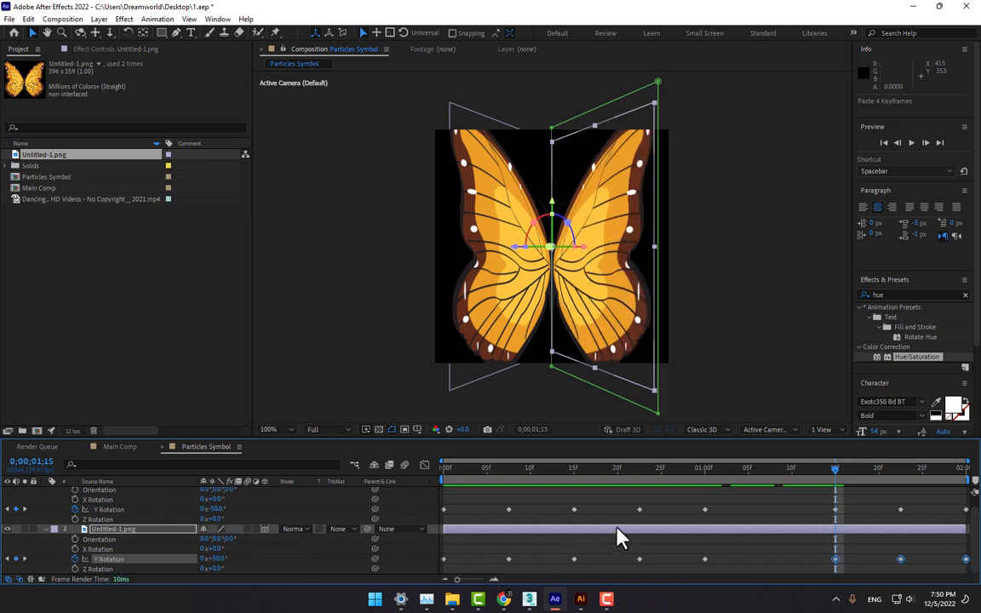
pyautogui.click(607, 599)
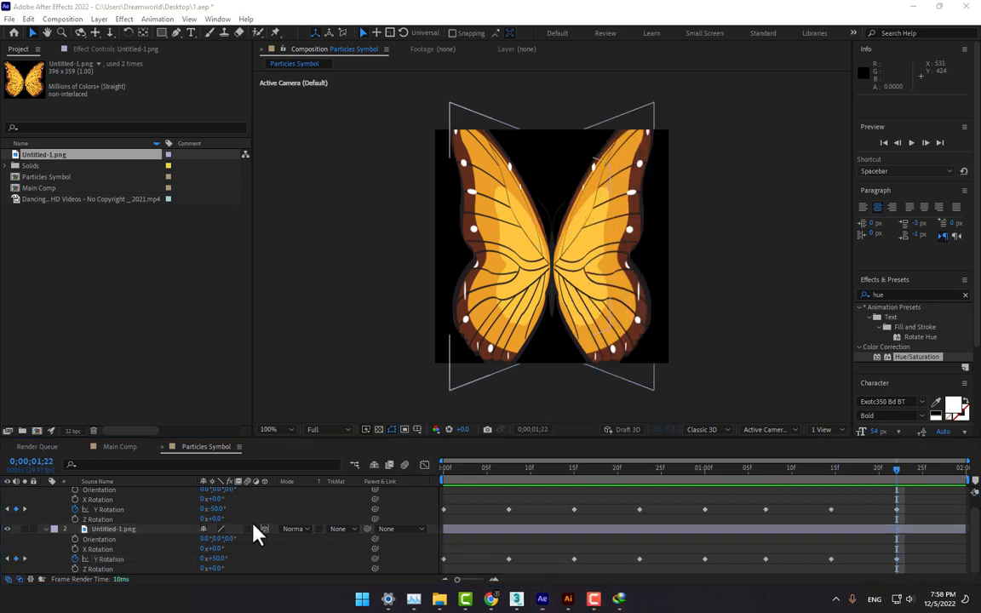
# Step: Pre-compose both wing layers into a new composition named 1, moving all attributes into it
pyautogui.rightClick(120, 532)
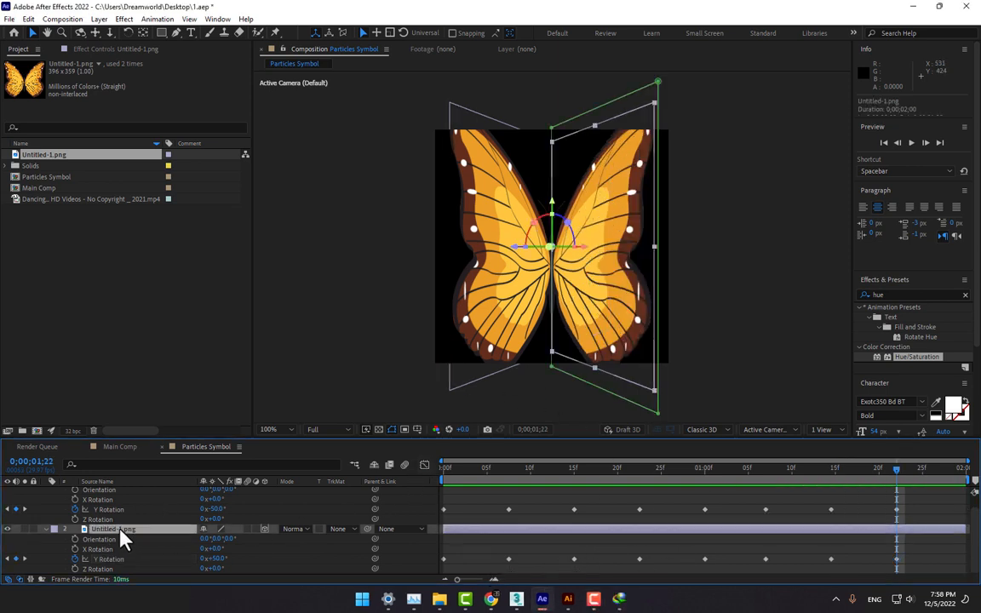
pyautogui.click(166, 450)
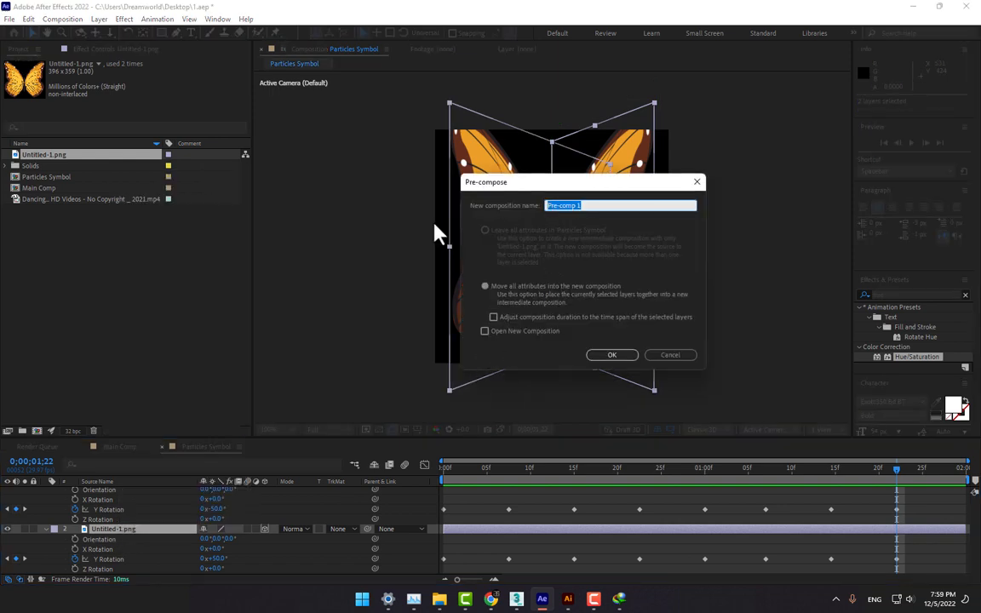
pyautogui.write('1')
pyautogui.press('Return')
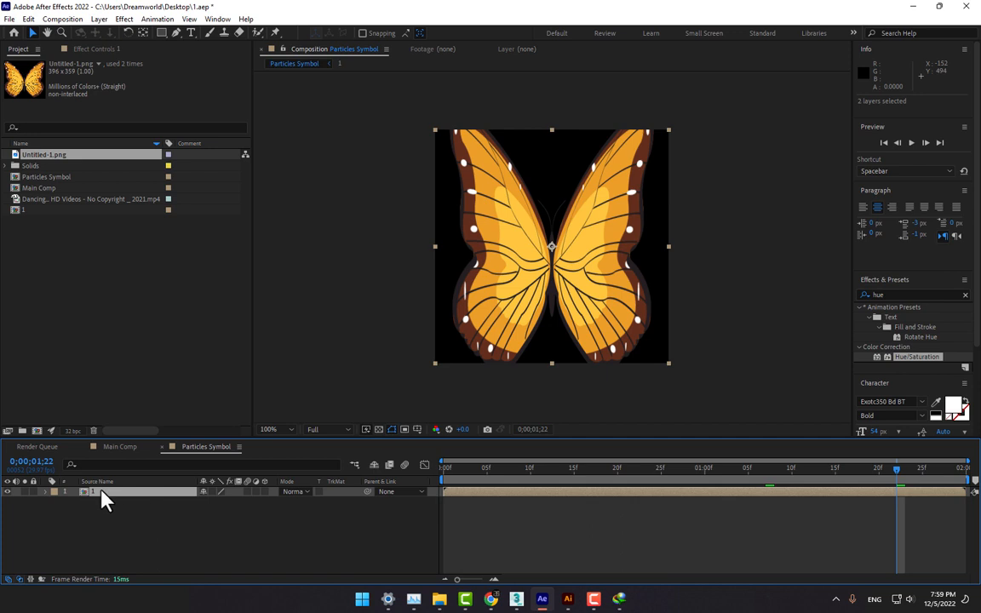
# Step: Duplicate composition 1 in the project and place the copy above the original layer in Particles Symbol
pyautogui.click(79, 498)
pyautogui.click(23, 211)
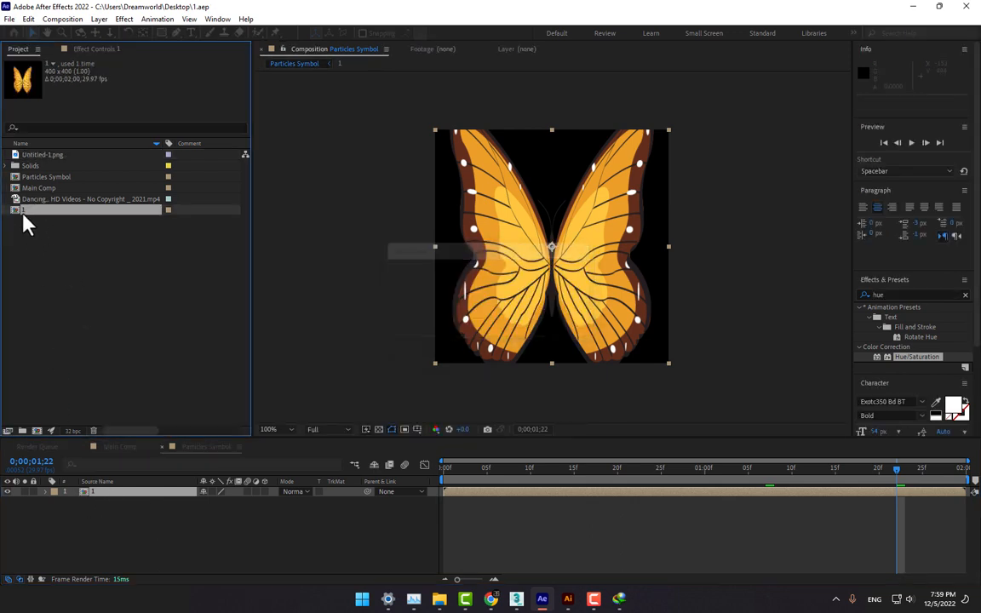
pyautogui.hotkey('ctrl', 'd')
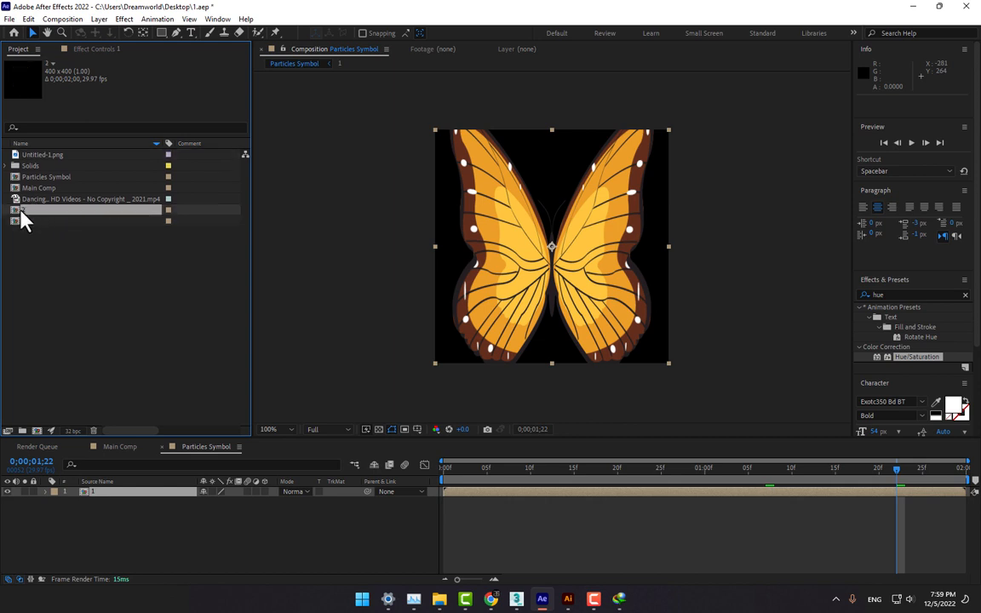
pyautogui.moveTo(20, 210); pyautogui.dragTo(212, 503)
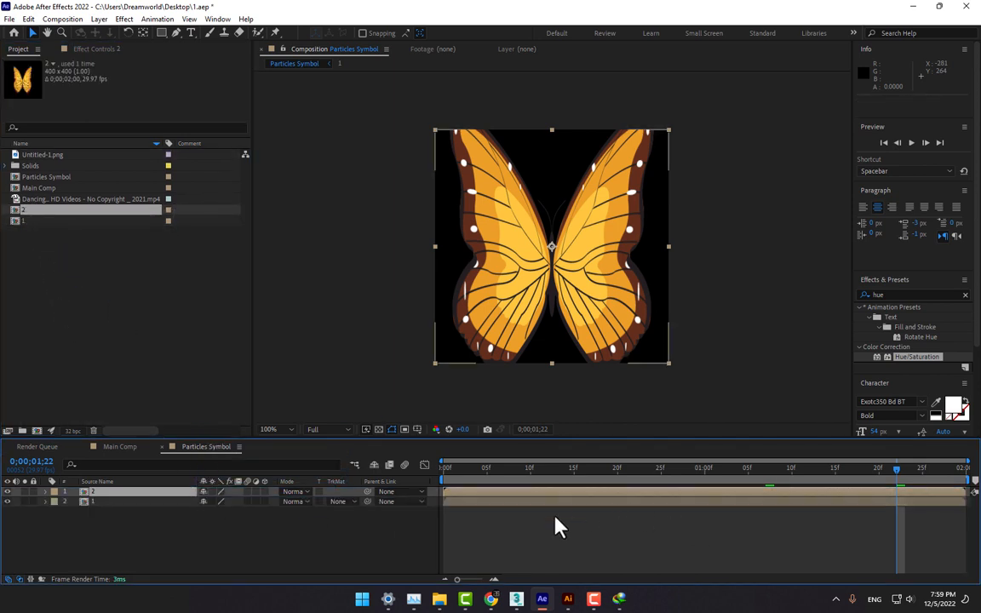
# Step: Extend the Particles Symbol composition to 10 seconds and move layer 2 so it starts at 2 seconds, right where layer 1 ends
pyautogui.hotkey('ctrl', 'k')
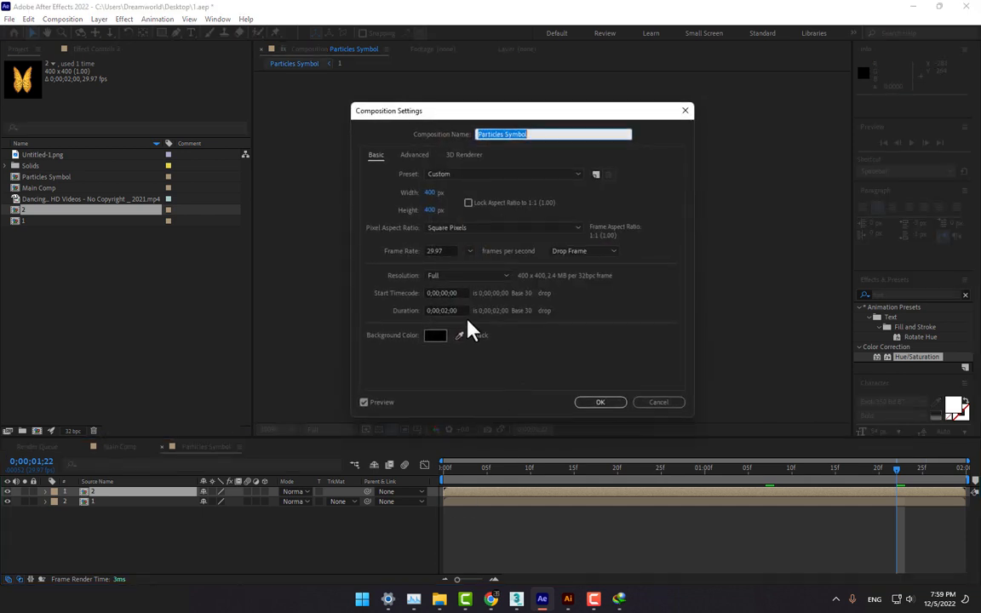
pyautogui.click(443, 310)
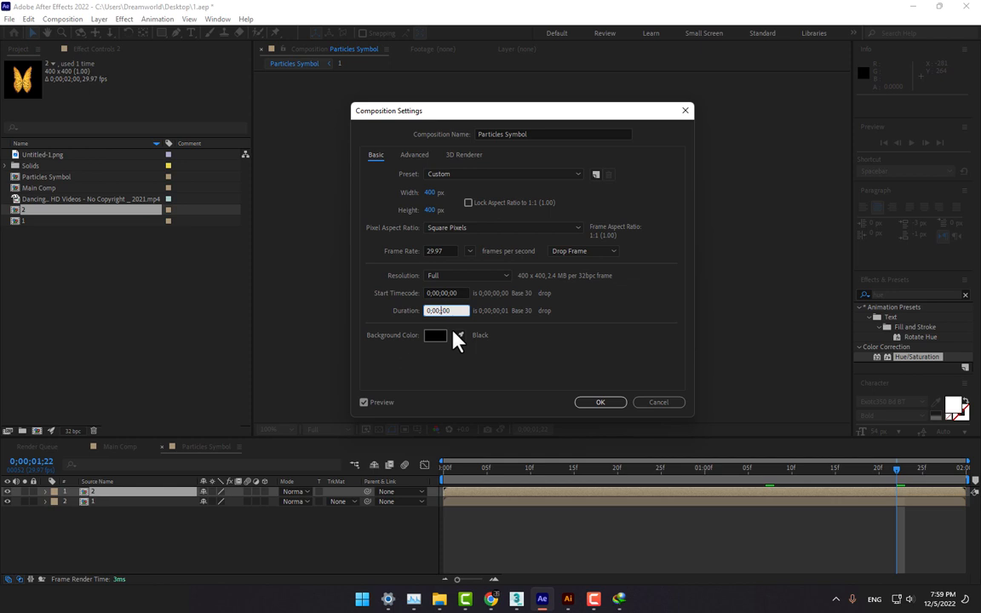
pyautogui.click(596, 404)
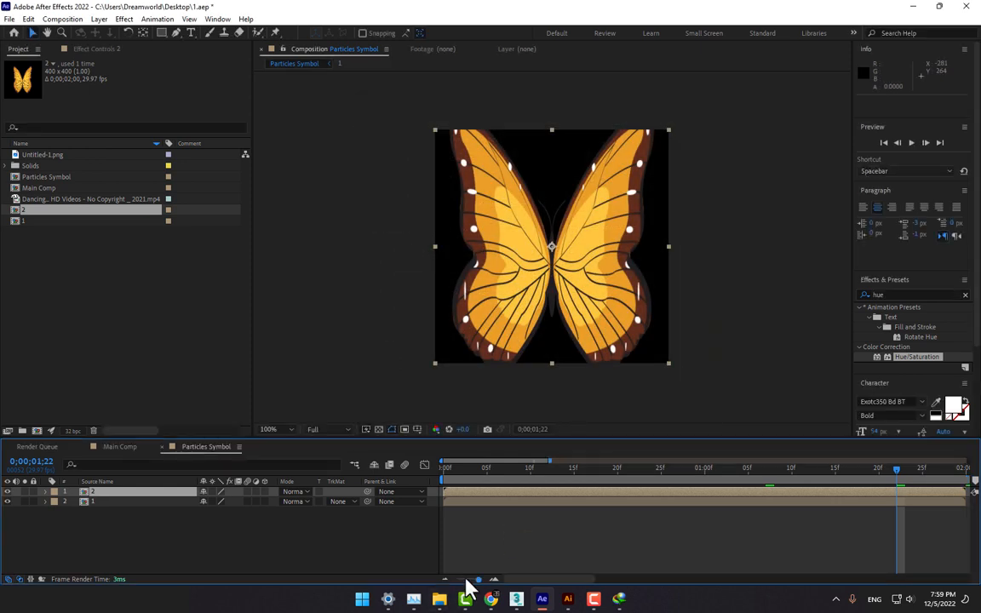
pyautogui.moveTo(482, 501); pyautogui.dragTo(587, 502)
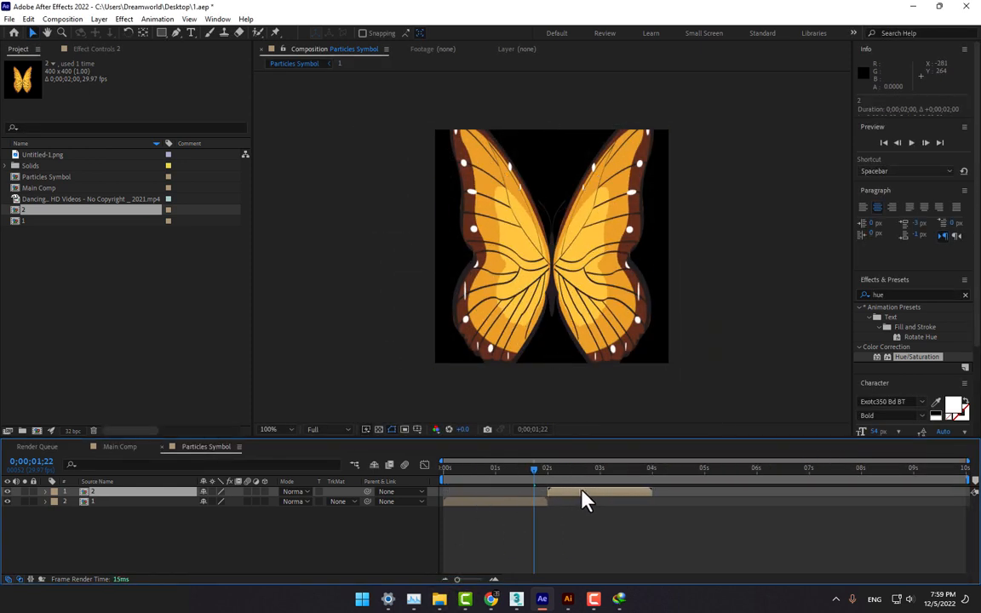
# Step: Apply Hue/Saturation to layer 2 and set its Master Hue to -73° to turn the butterfly pink
pyautogui.click(567, 470)
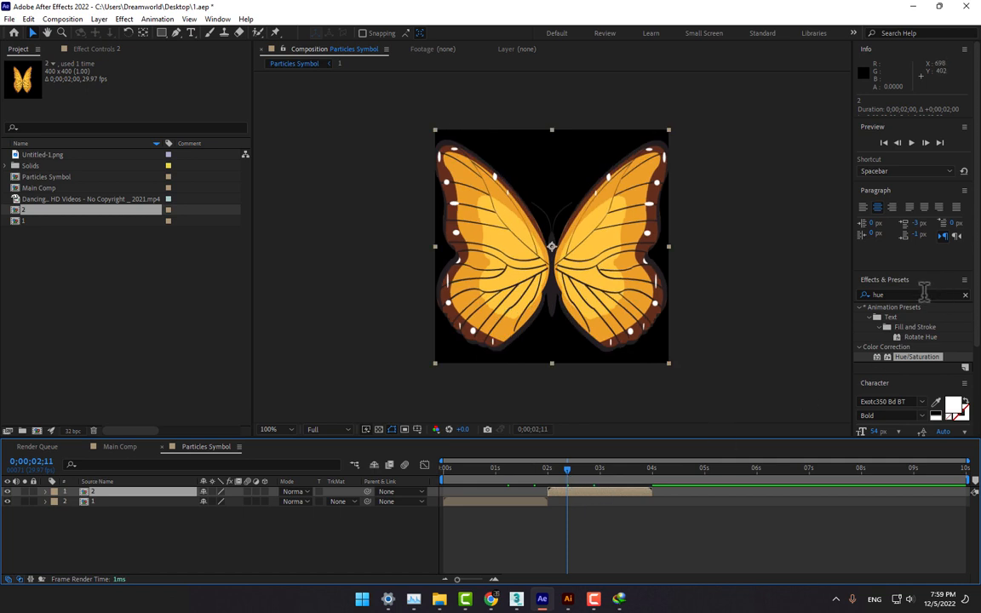
pyautogui.doubleClick(913, 359)
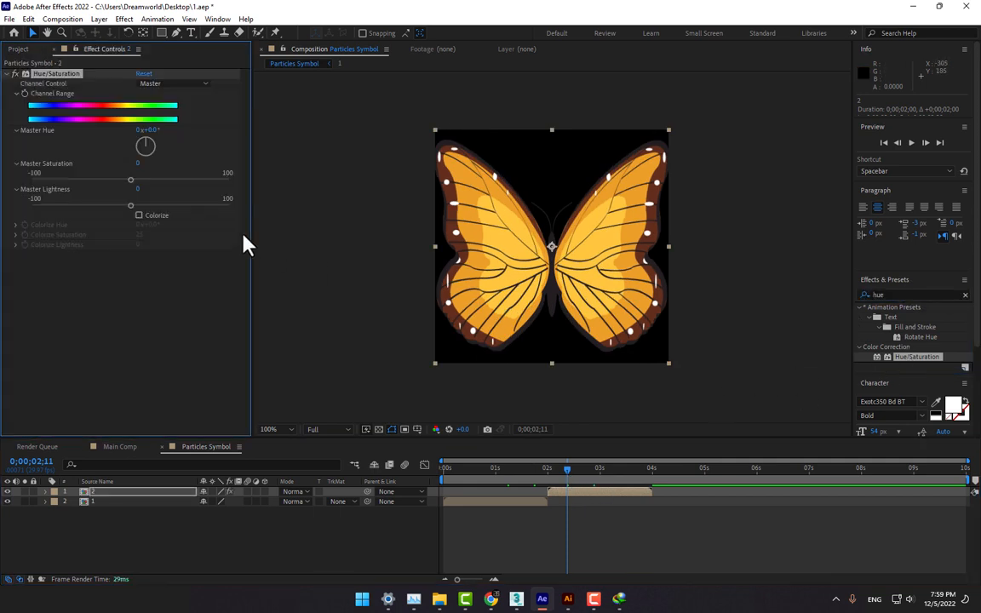
pyautogui.moveTo(150, 150); pyautogui.dragTo(113, 123)
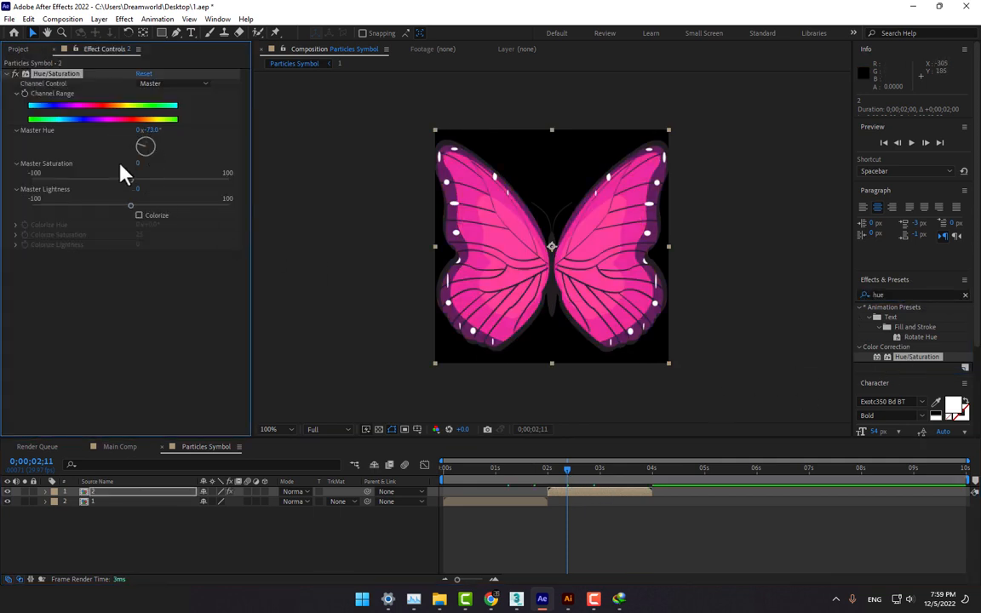
# Step: Inside composition 2, set the X Rotation of both wing layers to -50° and check the flapping through the composition
pyautogui.doubleClick(572, 494)
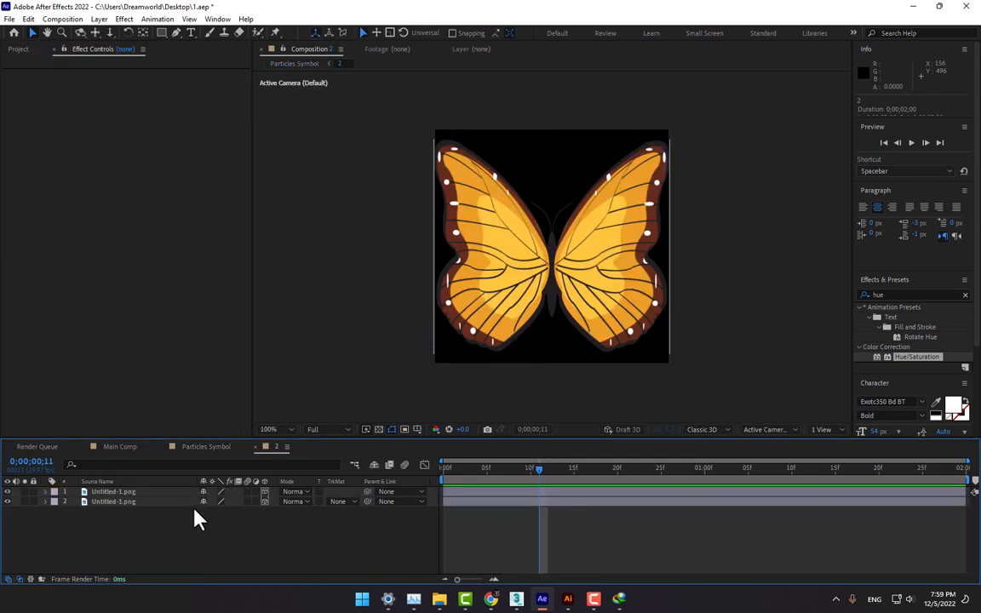
pyautogui.click(120, 499)
pyautogui.press('r')
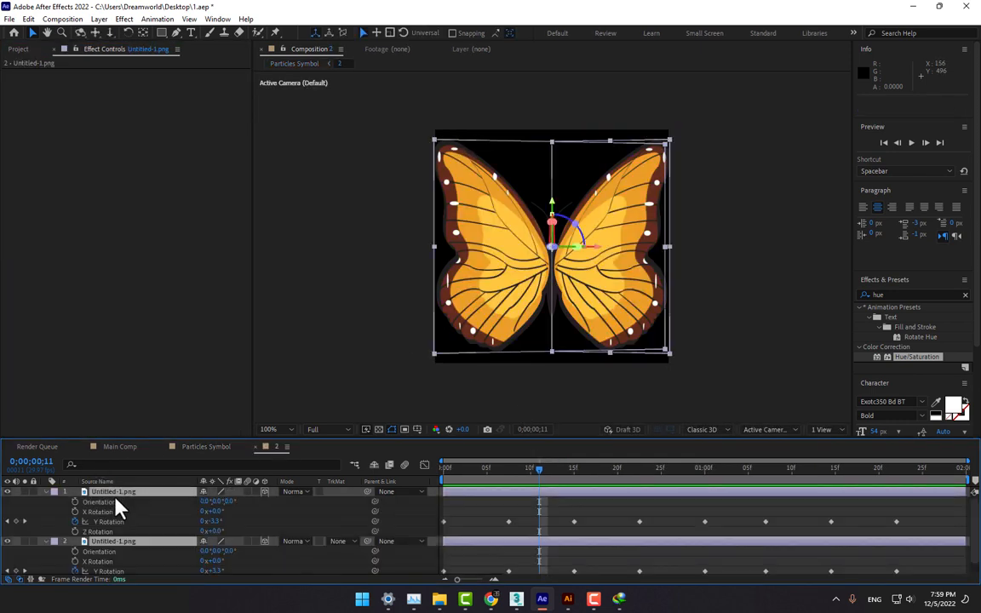
pyautogui.click(266, 528)
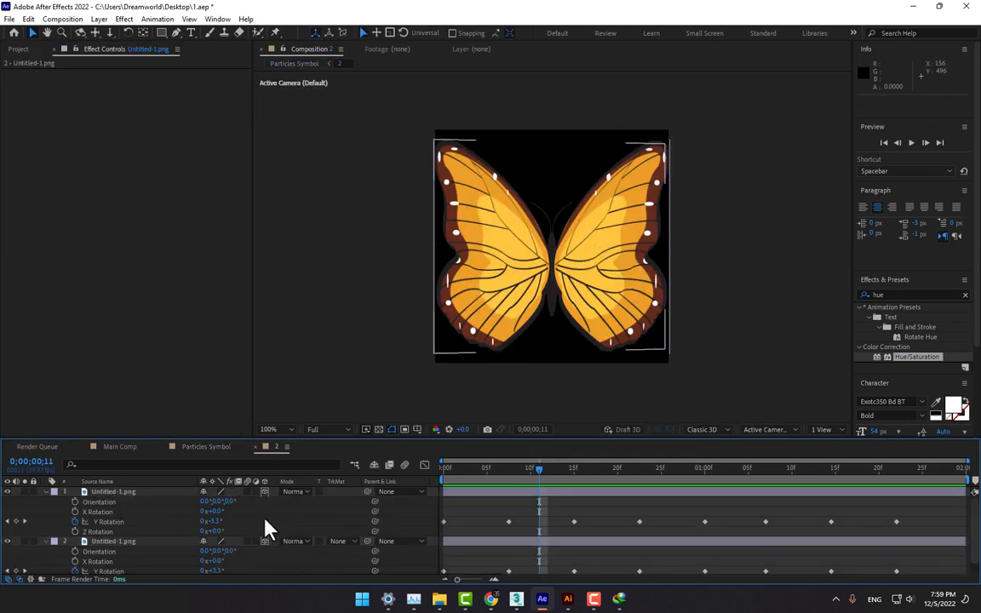
pyautogui.click(213, 512)
pyautogui.moveTo(221, 513)
pyautogui.mouseDown()
pyautogui.moveTo(231, 513)
pyautogui.moveTo(219, 512)
pyautogui.mouseUp()
pyautogui.click(219, 512)
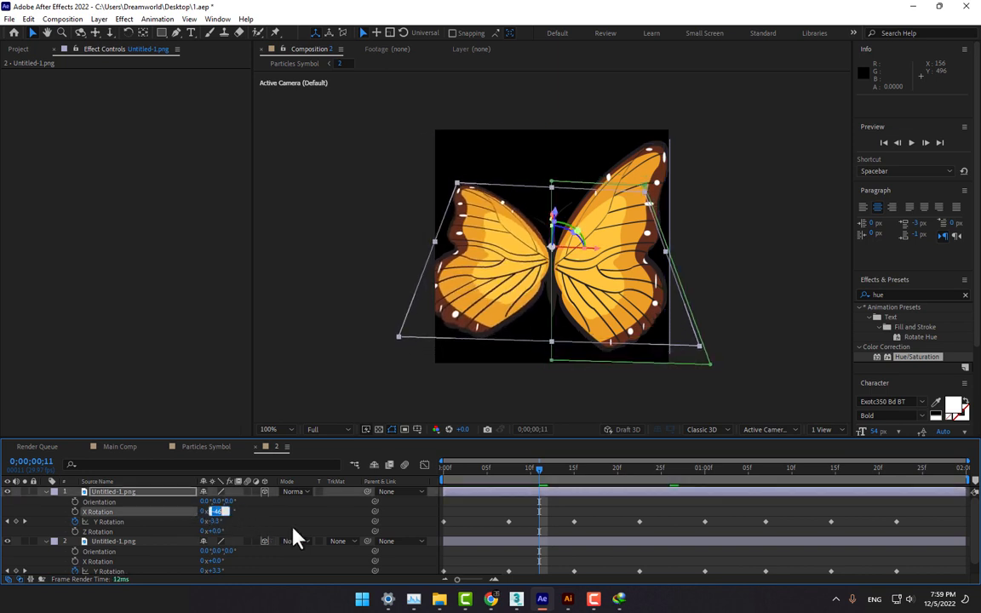
pyautogui.write('-50')
pyautogui.press('Return')
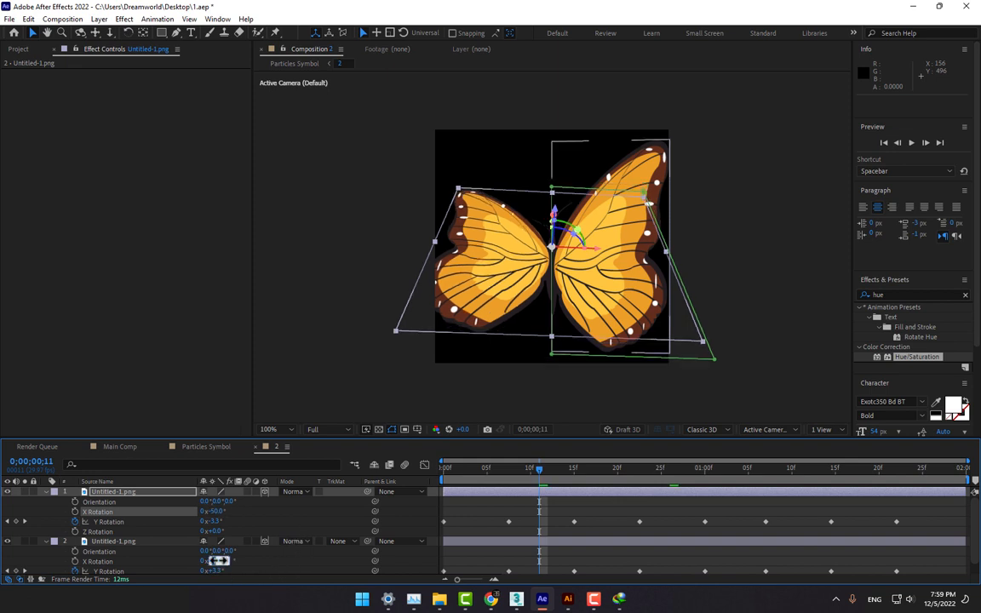
pyautogui.moveTo(218, 561); pyautogui.dragTo(219, 561)
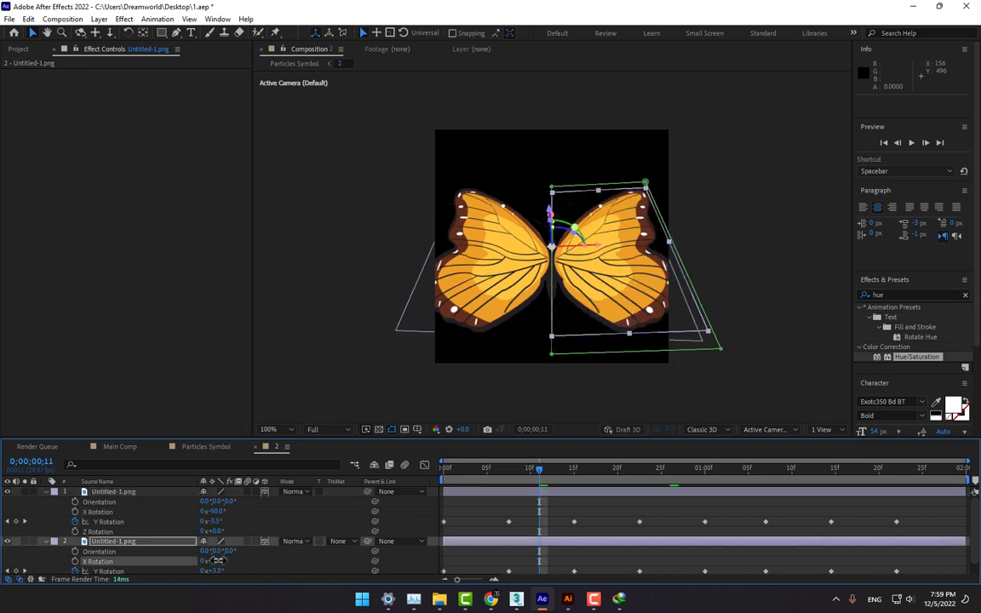
pyautogui.click(588, 371)
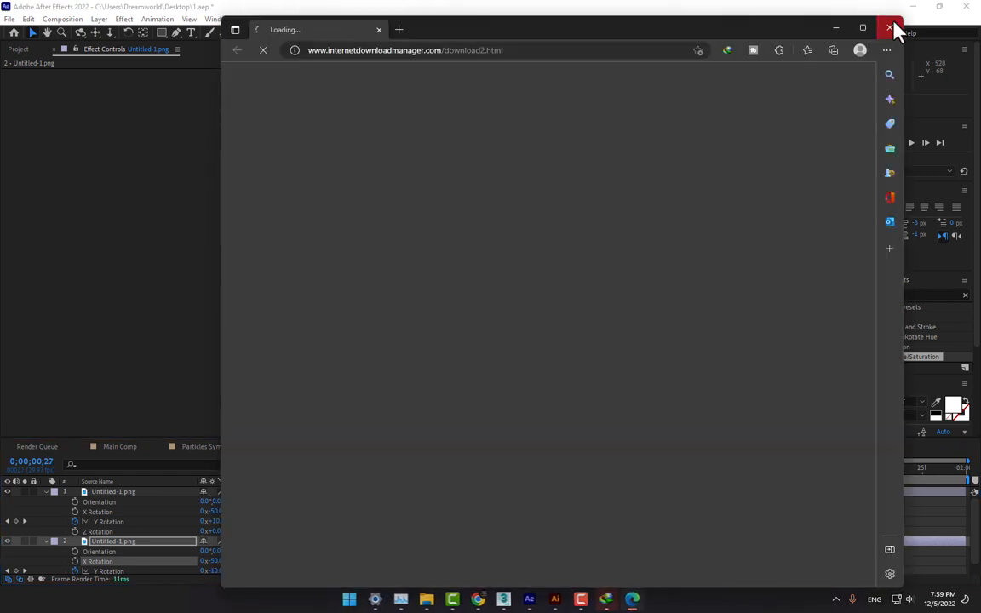
pyautogui.click(894, 29)
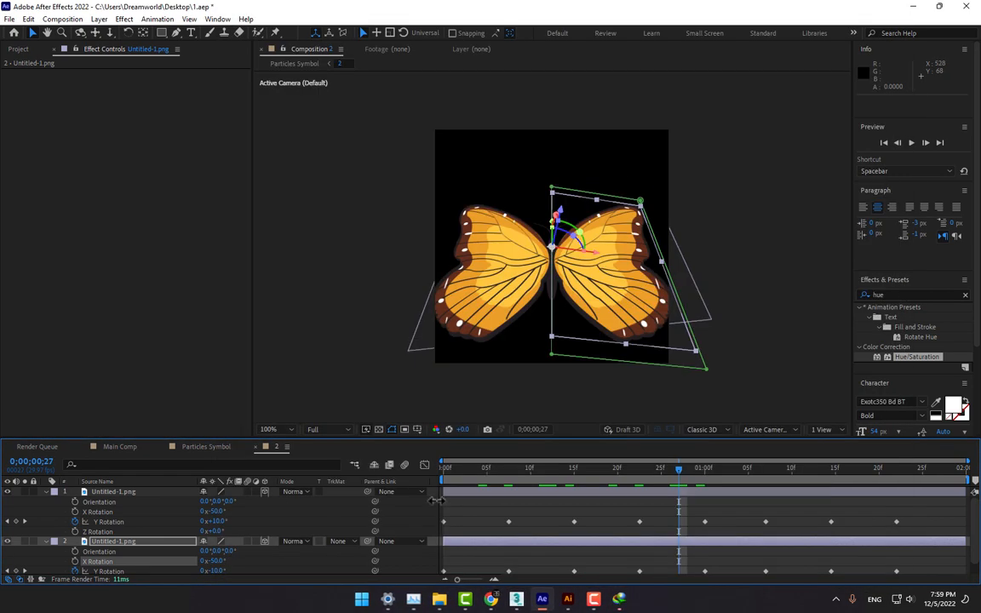
pyautogui.moveTo(525, 471); pyautogui.dragTo(957, 471)
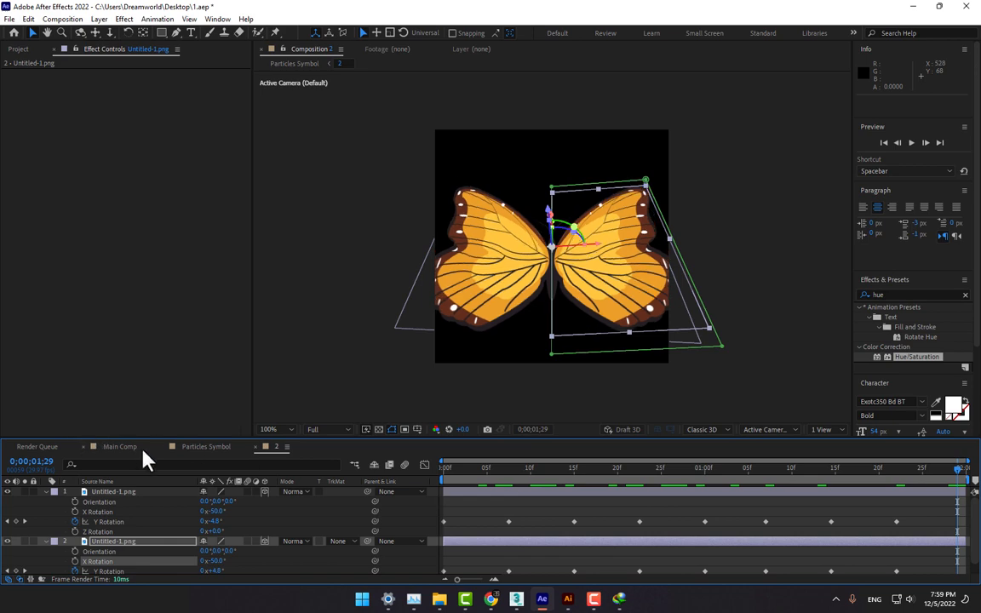
# Step: In Particles Symbol, duplicate layer 2, start the copy at 4 seconds and set its Master Hue to +51° for a green butterfly
pyautogui.click(213, 445)
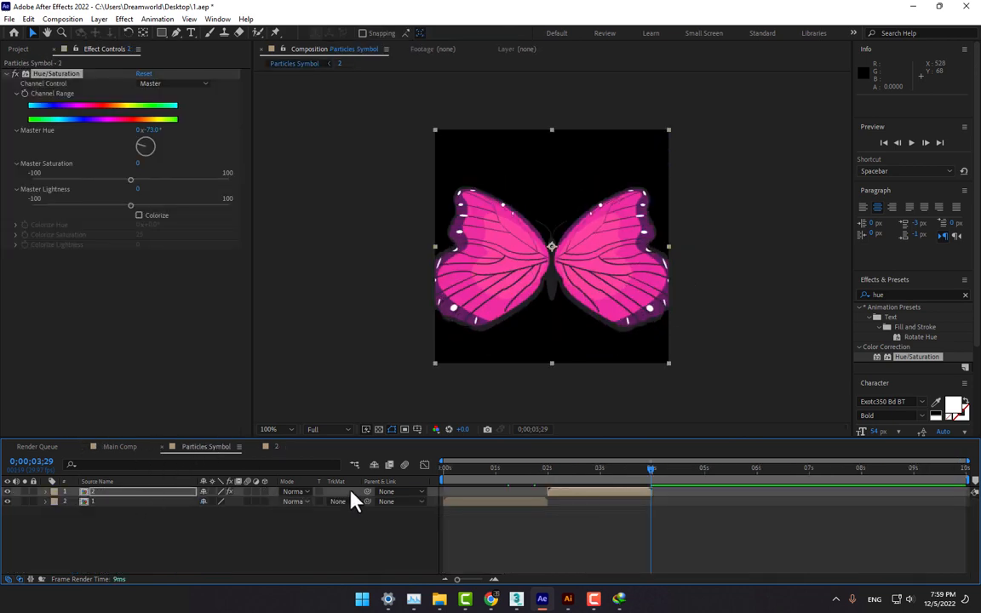
pyautogui.moveTo(521, 471); pyautogui.dragTo(625, 471)
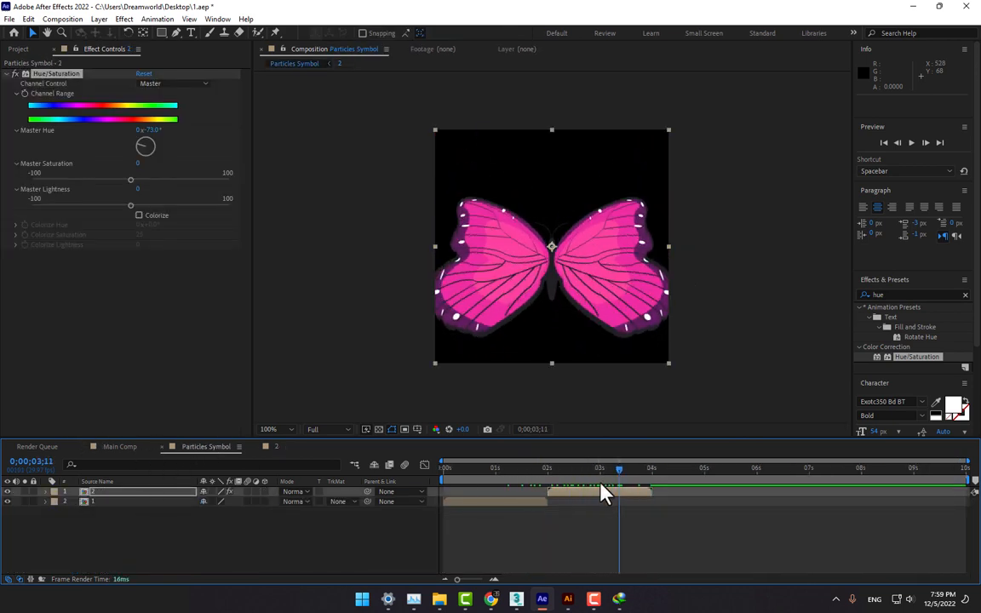
pyautogui.hotkey('ctrl', 'd')
pyautogui.moveTo(582, 498); pyautogui.dragTo(695, 491)
pyautogui.click(692, 468)
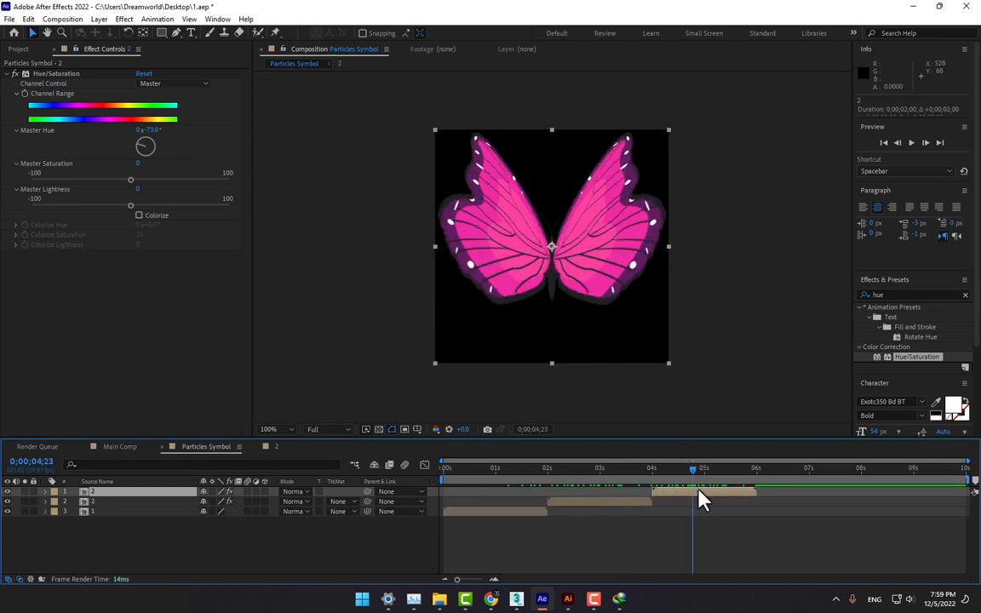
pyautogui.moveTo(149, 143); pyautogui.dragTo(156, 136)
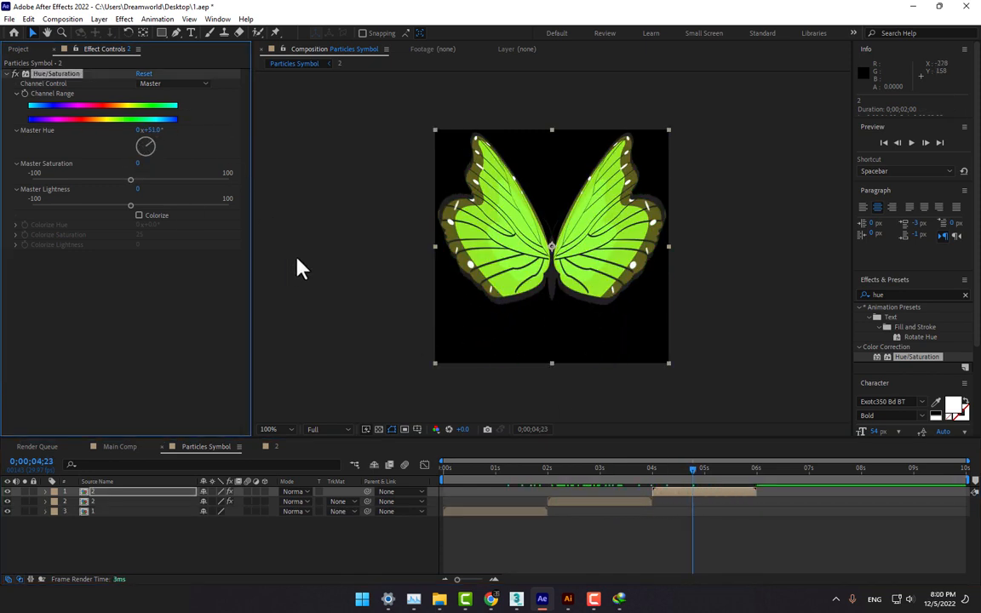
# Step: Duplicate layer 1 in Particles Symbol and move the copy so it starts at 6 seconds
pyautogui.click(519, 513)
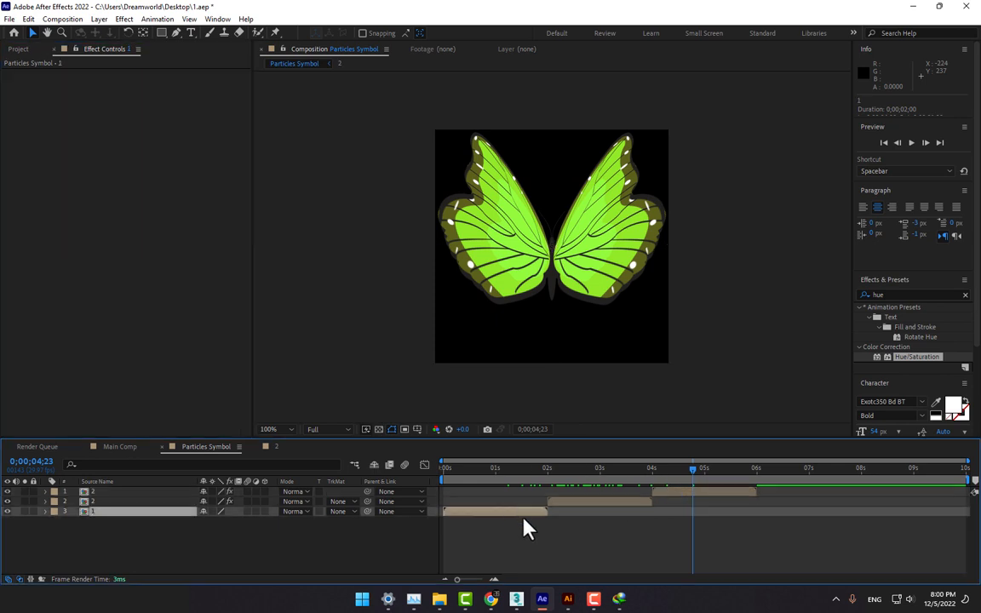
pyautogui.hotkey('ctrl', 'd')
pyautogui.moveTo(503, 515); pyautogui.dragTo(772, 512)
pyautogui.click(757, 468)
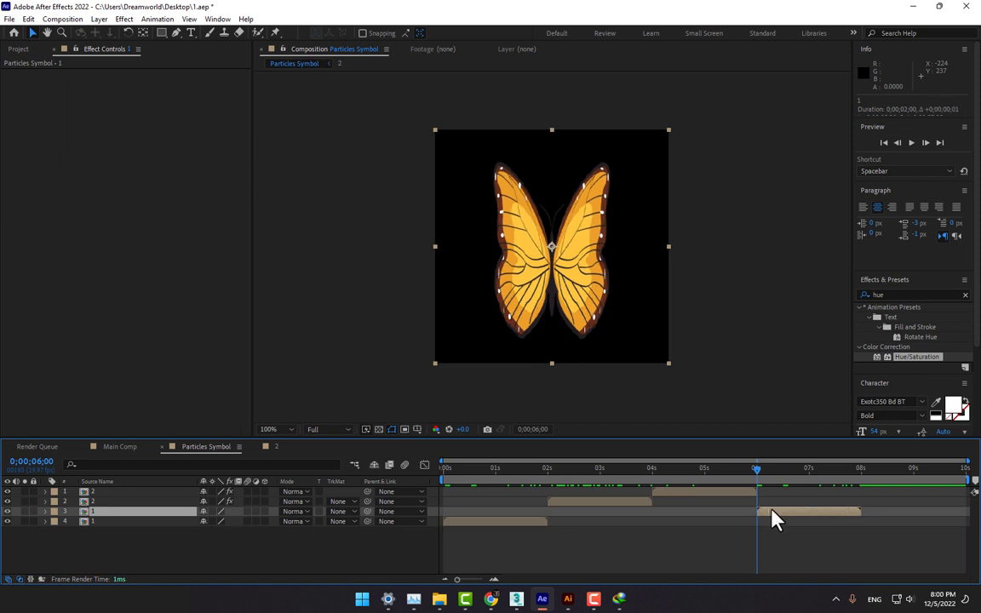
pyautogui.click(787, 528)
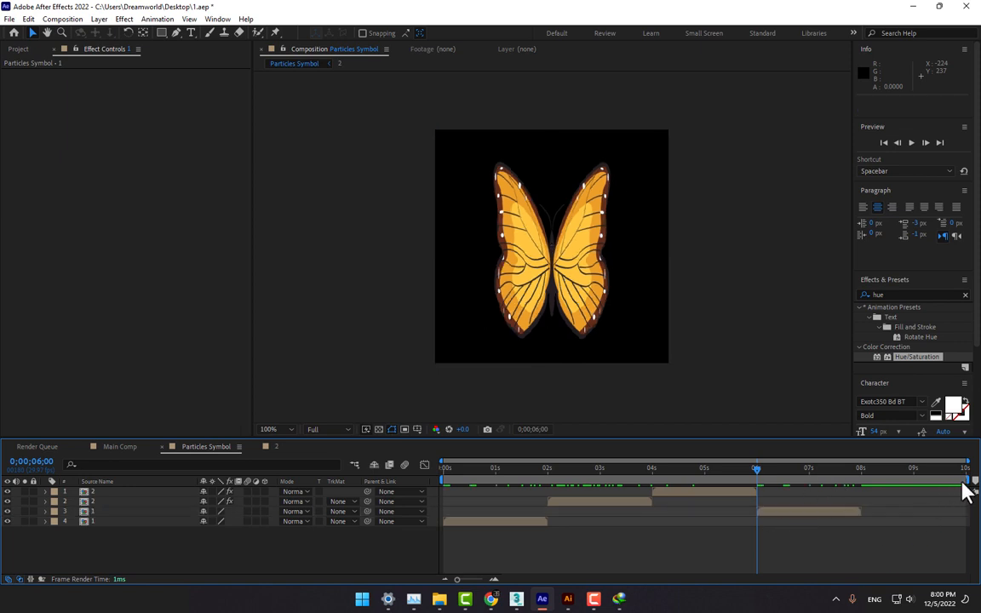
# Step: End the work area at 8 seconds, where the last butterfly layer ends, and trim the Particles Symbol composition to it
pyautogui.moveTo(963, 482); pyautogui.dragTo(869, 491)
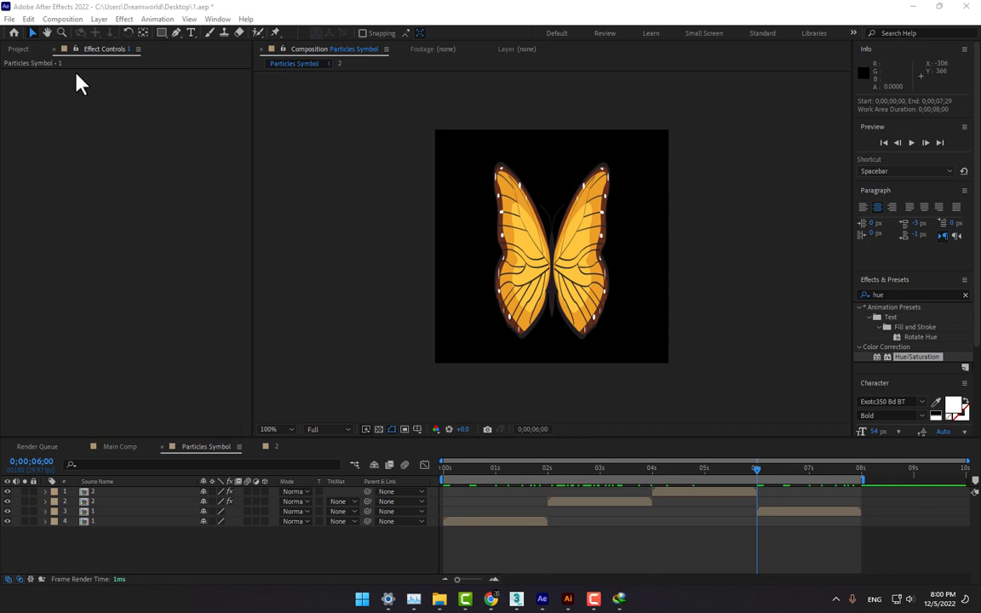
pyautogui.click(63, 19)
pyautogui.click(68, 74)
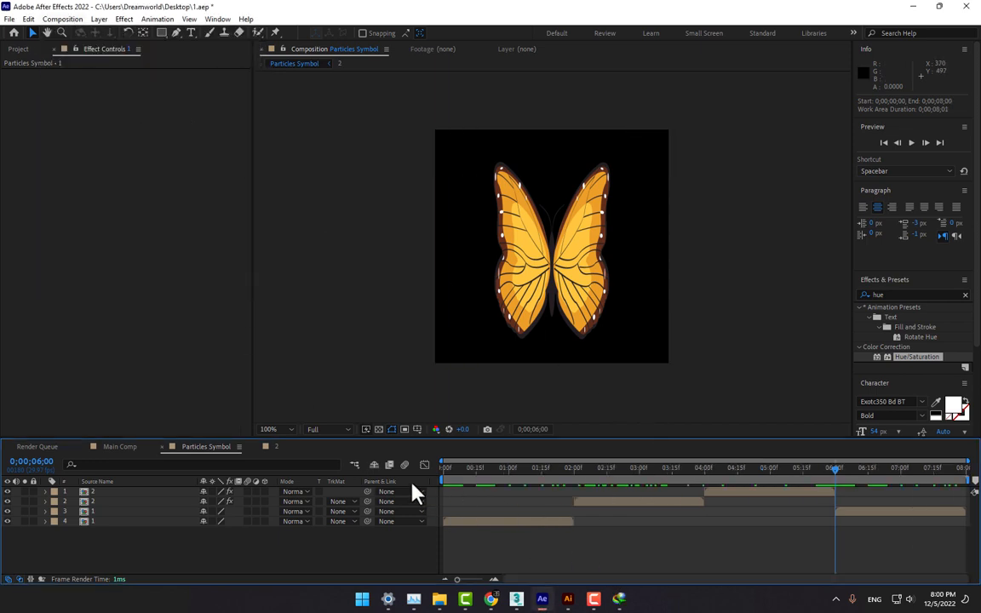
# Step: Add the Particles Symbol composition to Main Comp beneath the dancing footage and make it a 3D layer
pyautogui.click(120, 447)
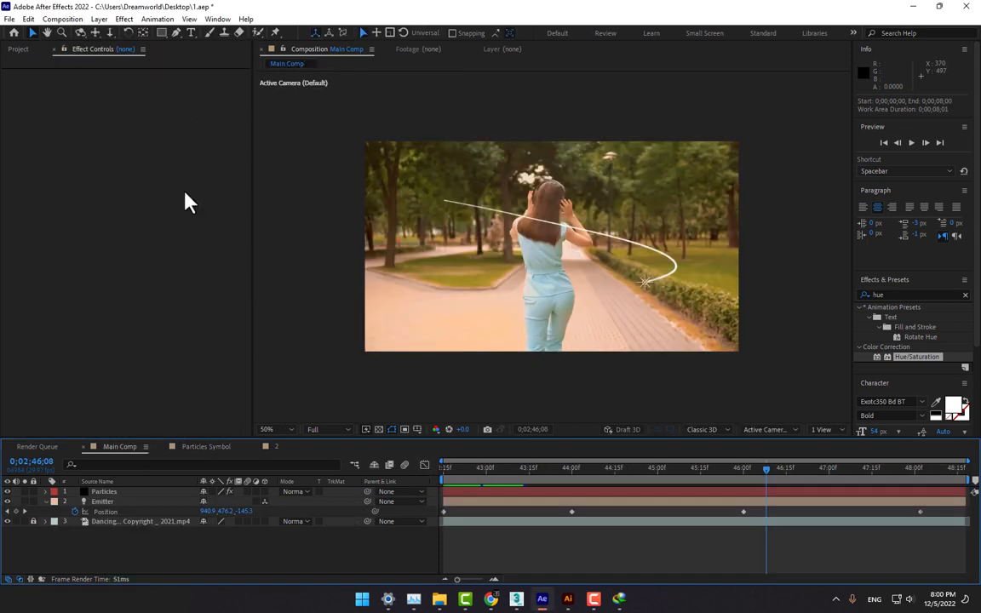
pyautogui.click(19, 49)
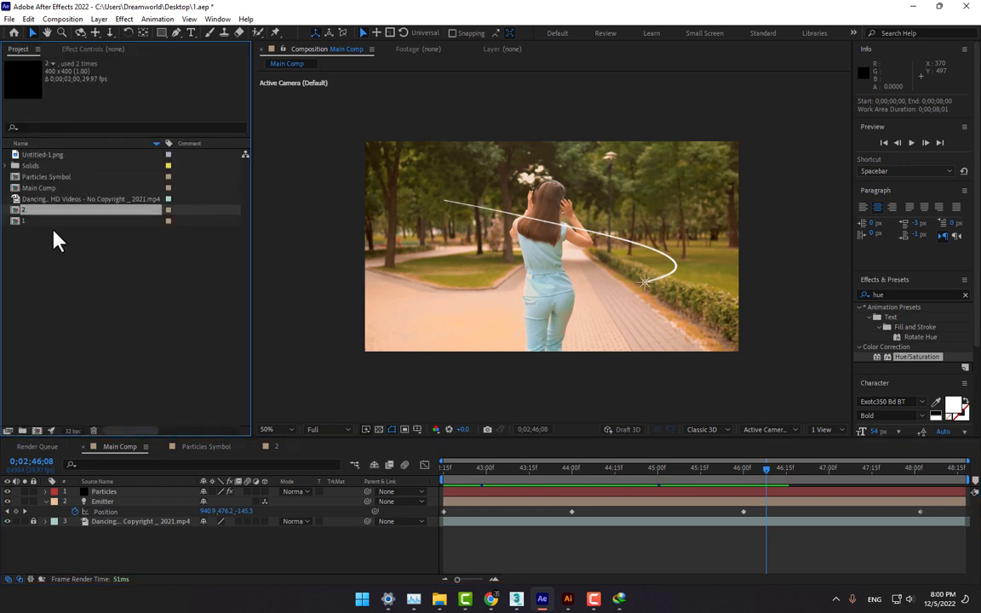
pyautogui.click(38, 210)
pyautogui.moveTo(44, 177); pyautogui.dragTo(153, 565)
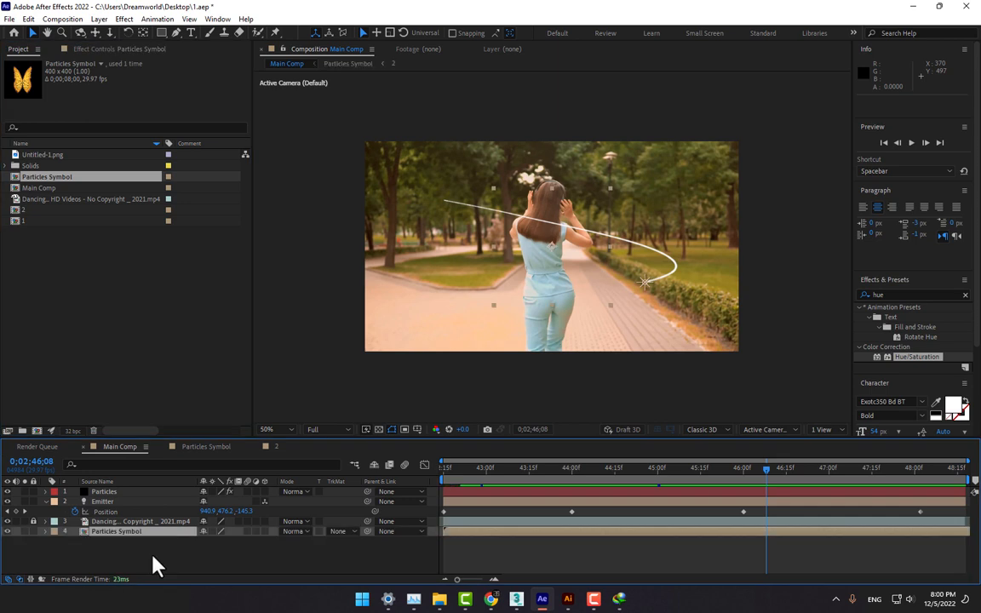
pyautogui.click(265, 531)
# Step: Save the project and set the Particle Type of the Particles layer's Particular effect to Sprite
pyautogui.click(116, 491)
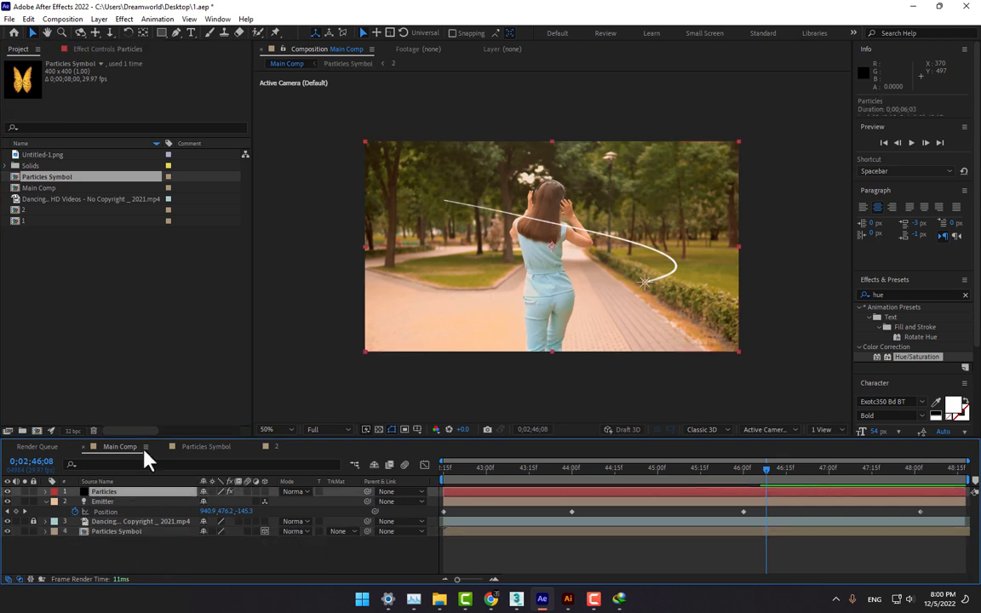
pyautogui.click(96, 49)
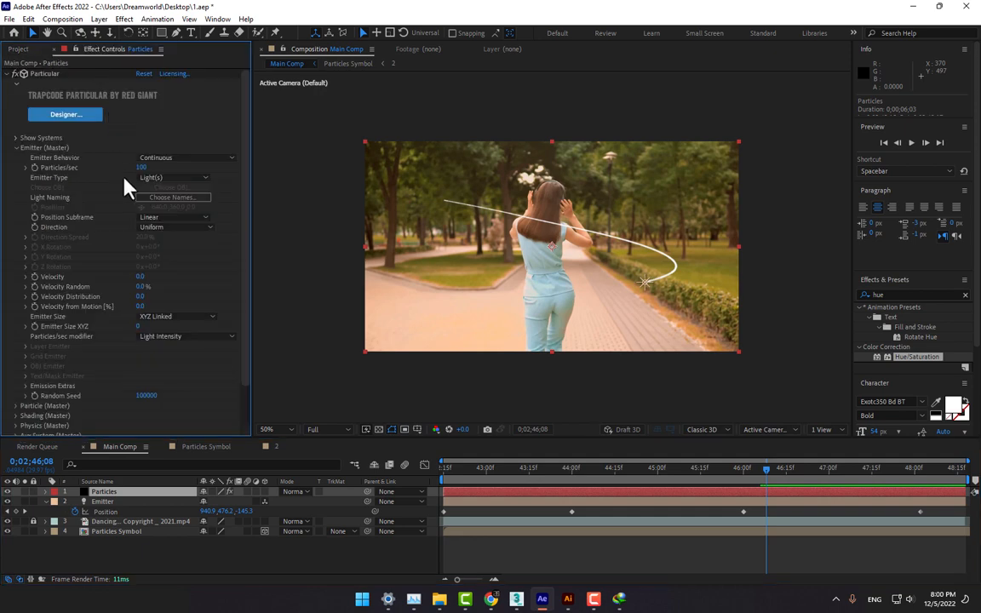
pyautogui.hotkey('ctrl', 's')
pyautogui.scroll(-3, 219, 379)
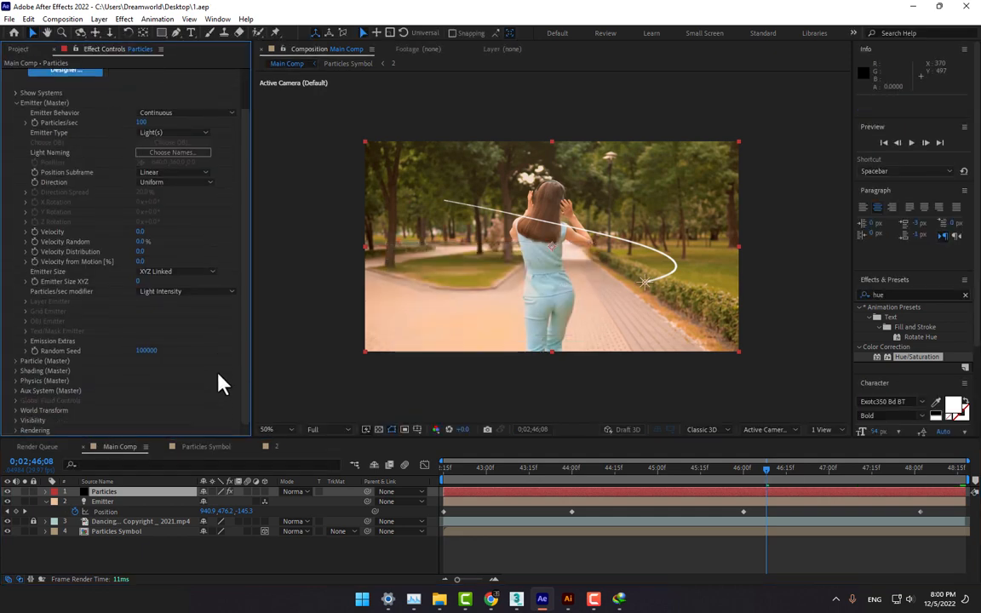
pyautogui.click(18, 363)
pyautogui.scroll(-10, 18, 373)
pyautogui.click(181, 233)
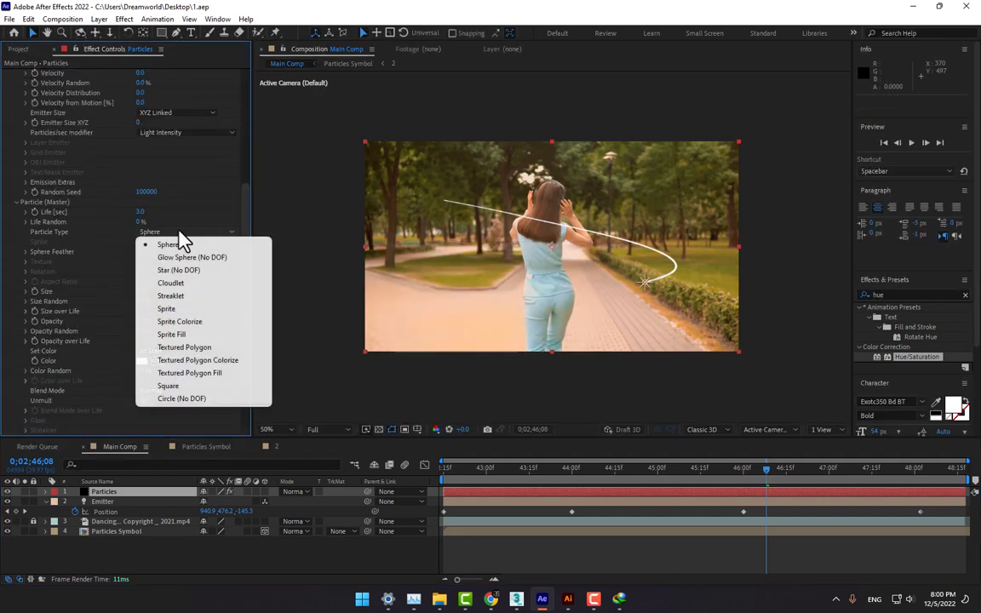
pyautogui.click(175, 308)
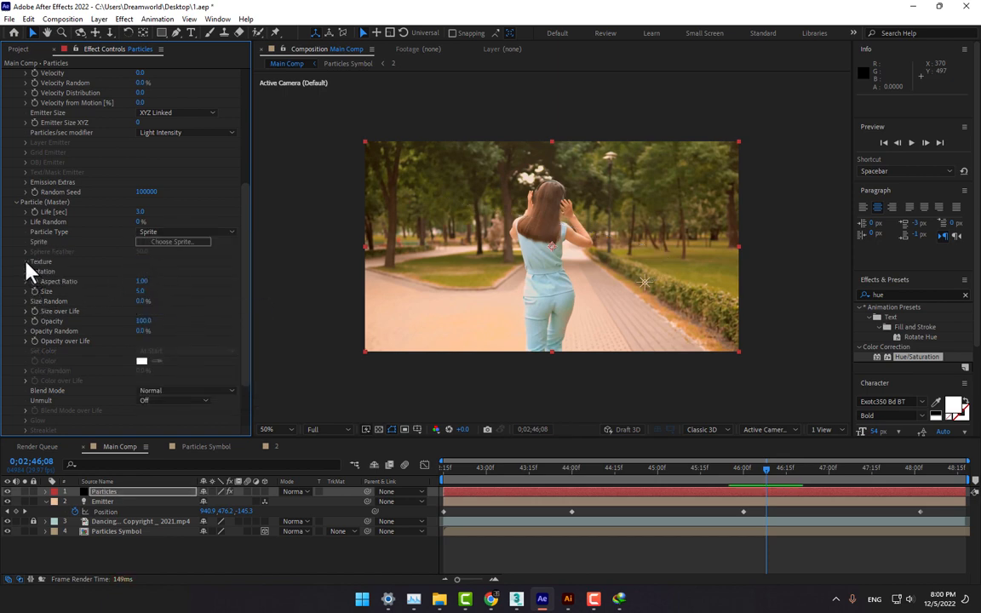
# Step: Assign the Particles Symbol layer as the sprite texture of the Particular effect
pyautogui.click(26, 262)
pyautogui.click(158, 273)
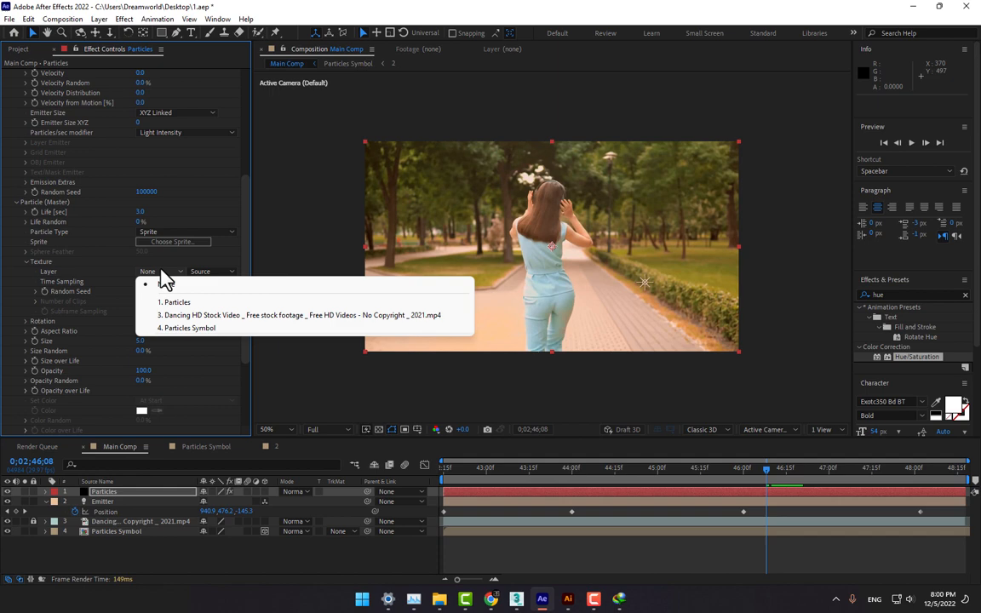
pyautogui.click(194, 331)
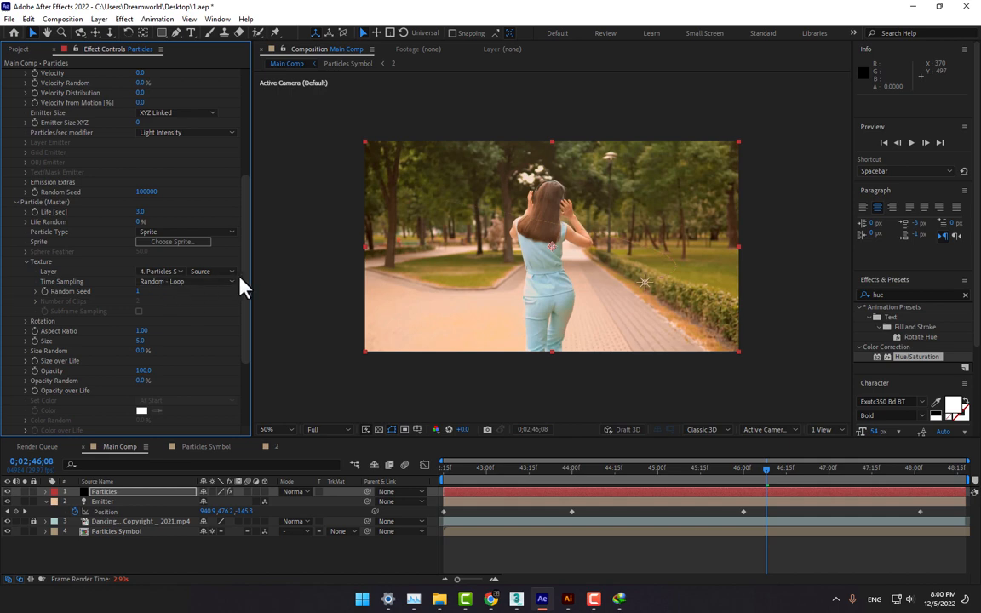
# Step: Set the emitter's Velocity to 30, Velocity Random to 5%, and Velocity Distribution and Velocity from Motion to 5
pyautogui.scroll(2, 243, 273)
pyautogui.scroll(5, 251, 258)
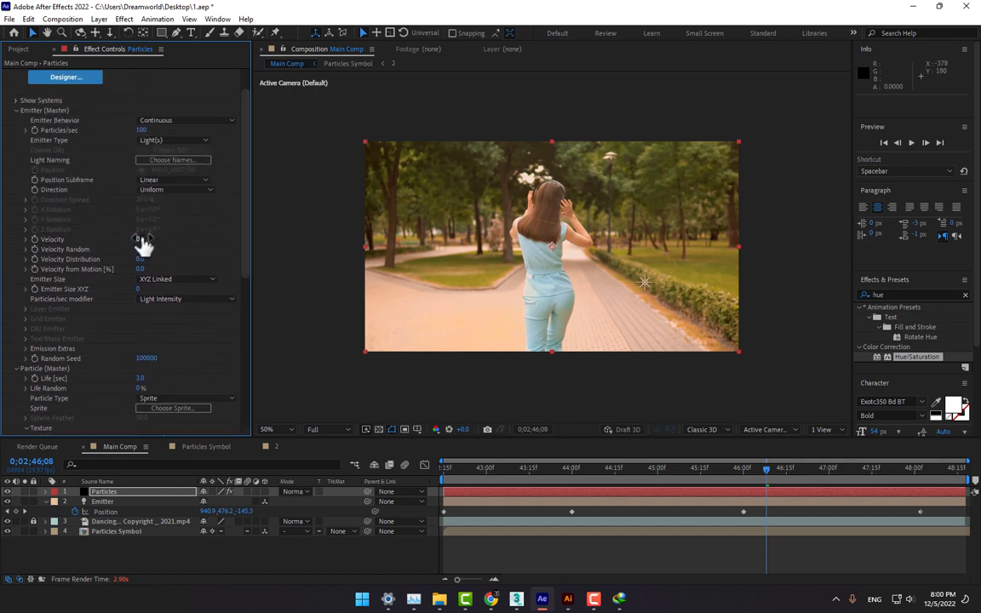
pyautogui.moveTo(141, 240); pyautogui.dragTo(235, 232)
pyautogui.click(151, 240)
pyautogui.write('30')
pyautogui.press('Return')
pyautogui.click(140, 250)
pyautogui.write('5')
pyautogui.press('Tab')
pyautogui.write('5')
pyautogui.press('Return')
# Step: Set the emitter's Particles/sec to 50
pyautogui.moveTo(247, 237); pyautogui.dragTo(230, 365)
pyautogui.scroll(10, 230, 364)
pyautogui.click(145, 168)
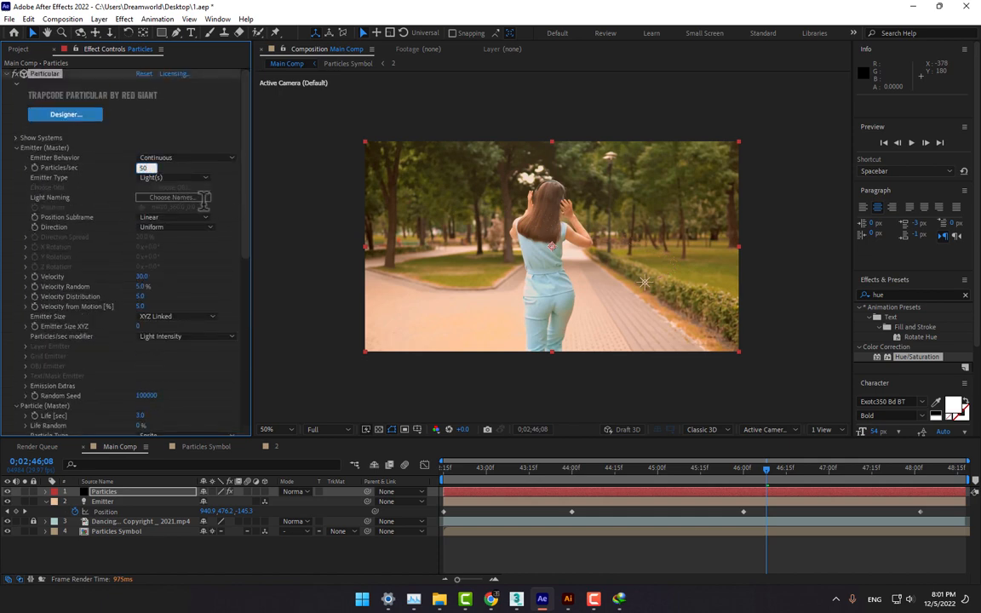
pyautogui.write('50')
pyautogui.press('Return')
# Step: Set the particle Size to 15 and Size Random to 75%
pyautogui.scroll(-10, 234, 324)
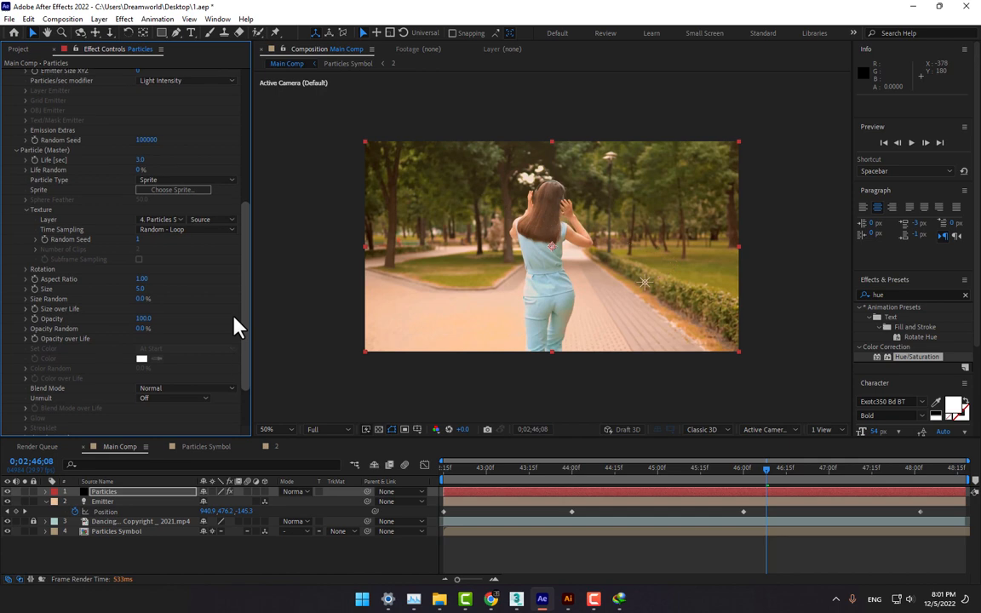
pyautogui.click(141, 289)
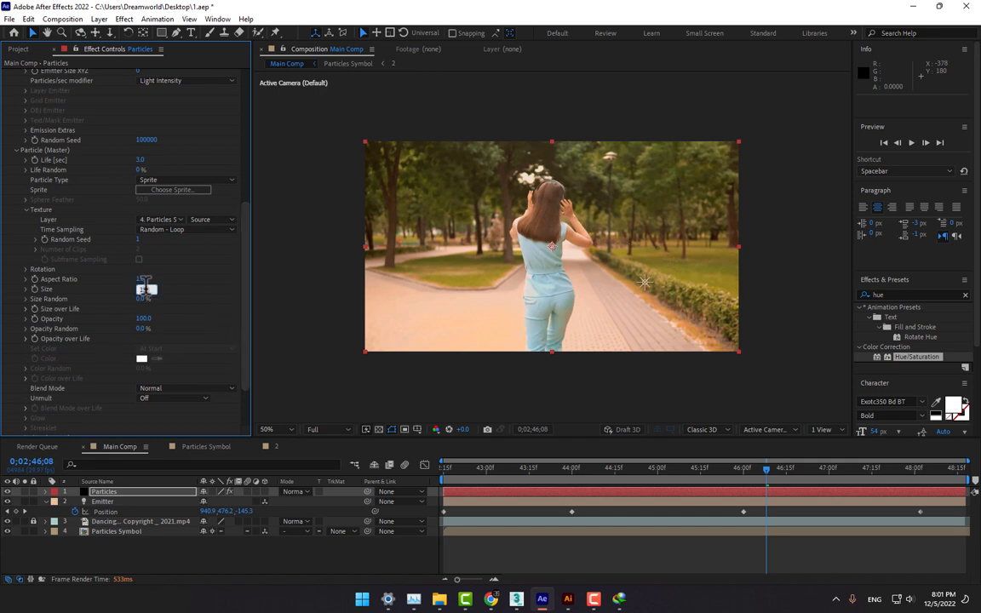
pyautogui.write('15')
pyautogui.press('Return')
pyautogui.click(141, 299)
pyautogui.write('75')
pyautogui.press('Return')
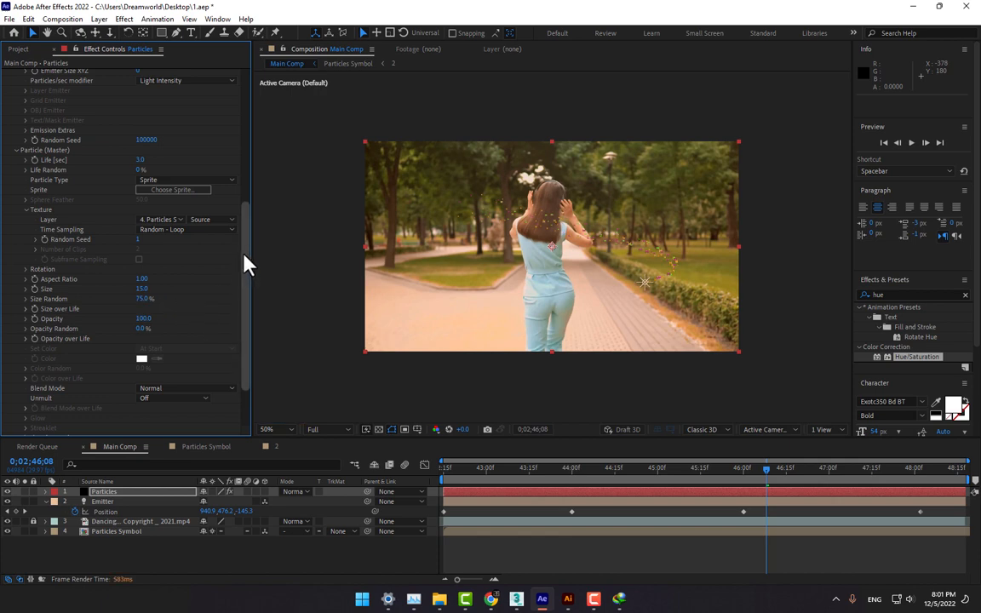
# Step: Turn Motion Blur on in the Rendering settings of the Particular effect
pyautogui.moveTo(249, 264); pyautogui.dragTo(253, 306)
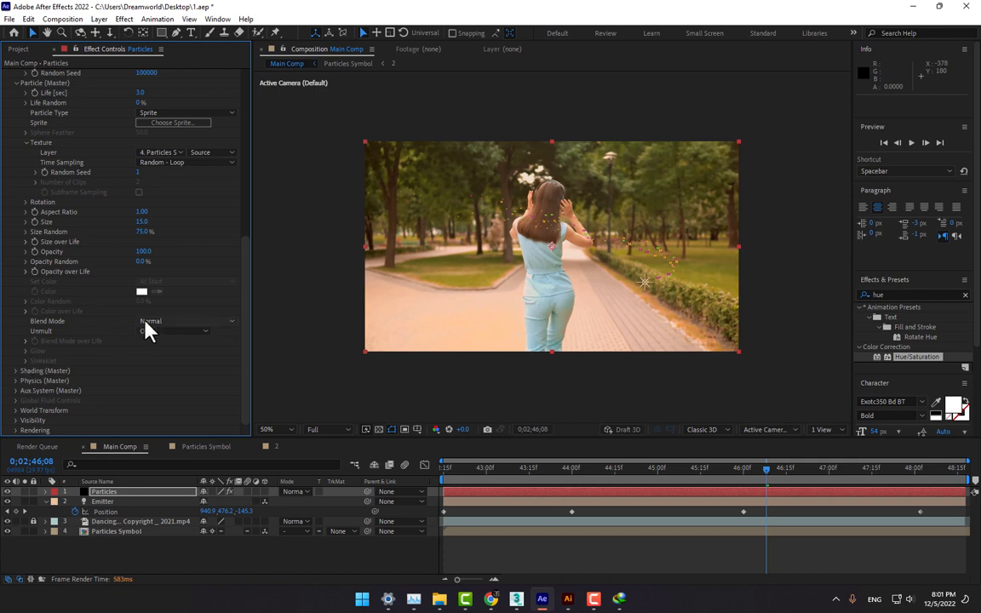
pyautogui.click(16, 431)
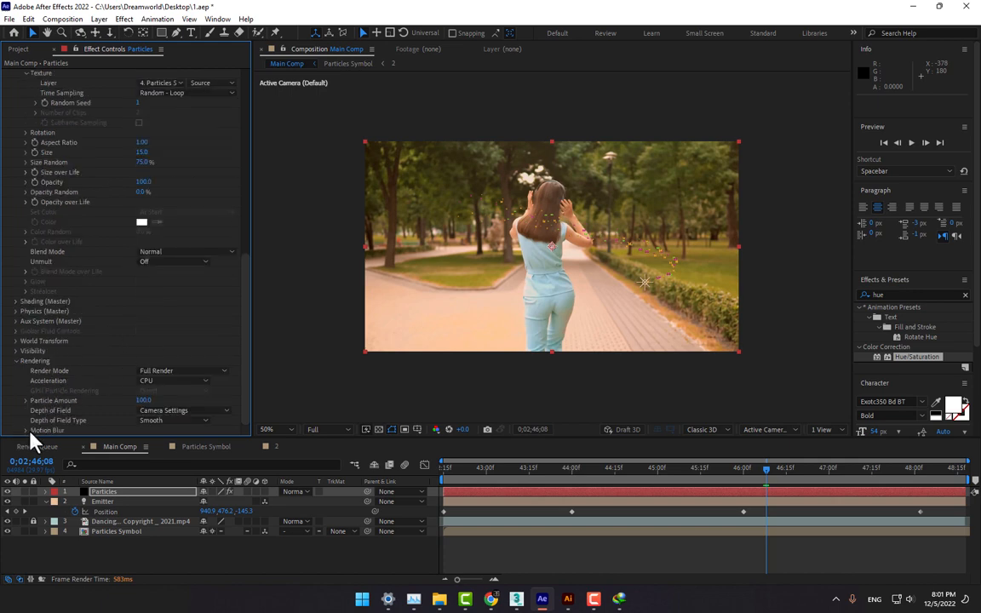
pyautogui.click(26, 431)
pyautogui.click(176, 365)
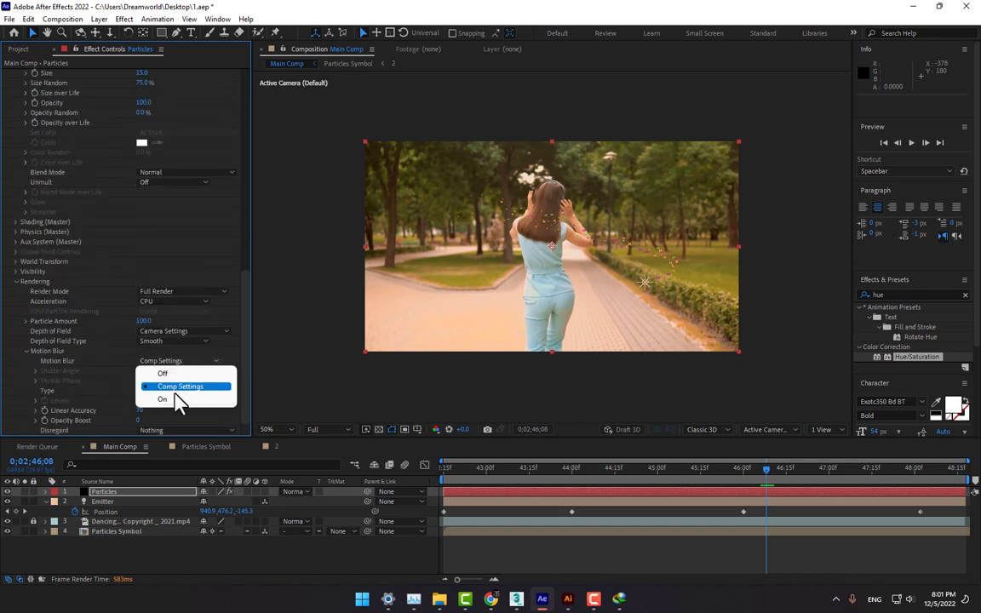
pyautogui.click(175, 398)
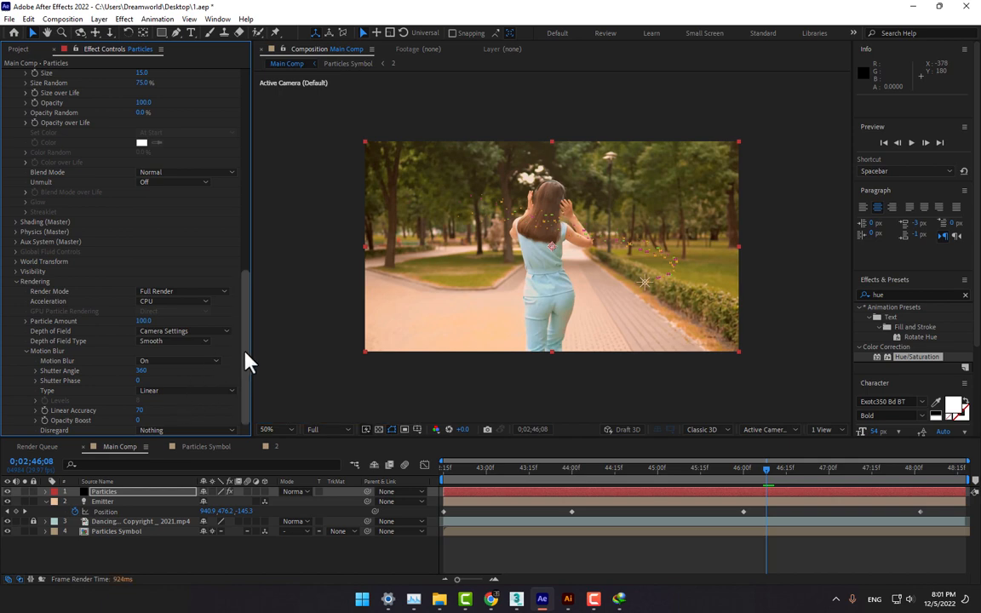
# Step: Apply the linear falloff preset to the particles' Size over Life and a fade preset to Opacity over Life
pyautogui.moveTo(245, 351); pyautogui.dragTo(247, 239)
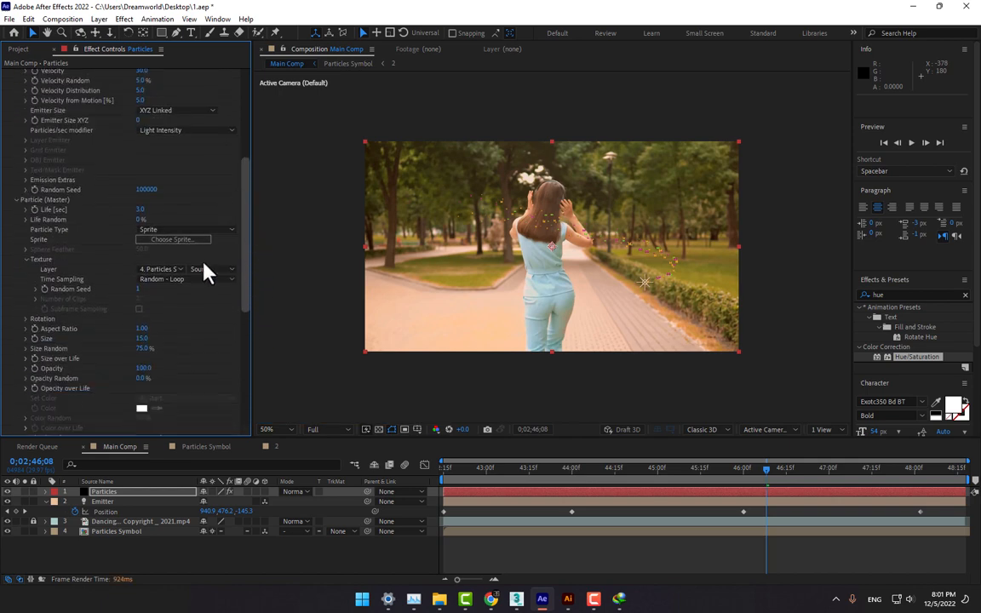
pyautogui.click(25, 358)
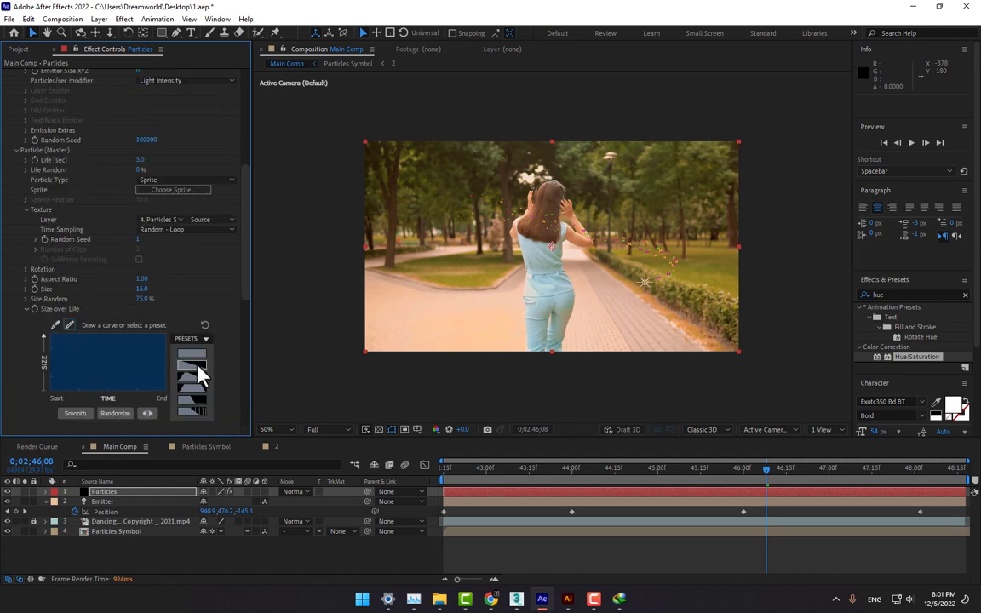
pyautogui.click(201, 377)
pyautogui.moveTo(245, 283); pyautogui.dragTo(246, 312)
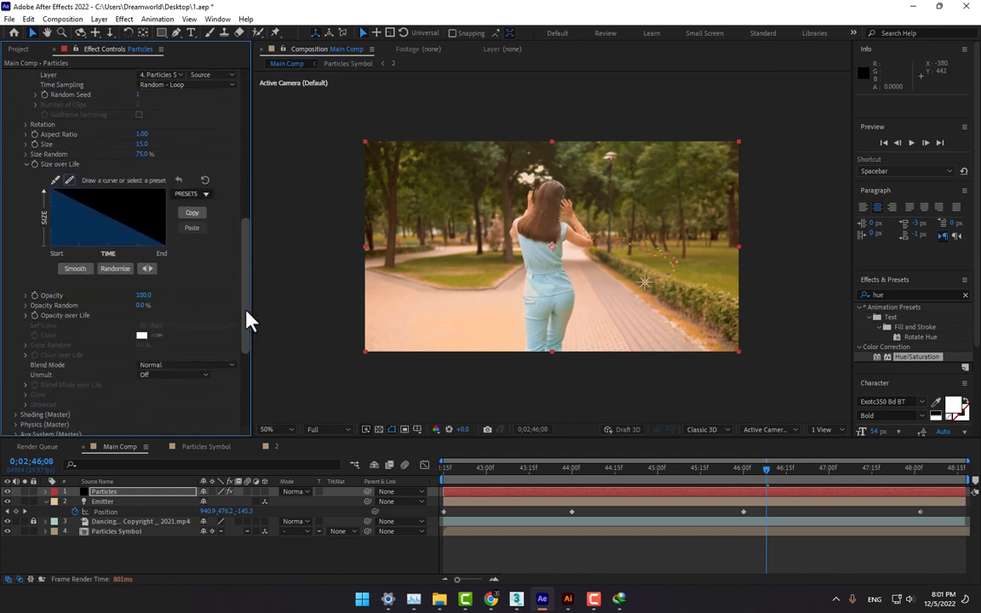
pyautogui.click(27, 317)
pyautogui.click(189, 338)
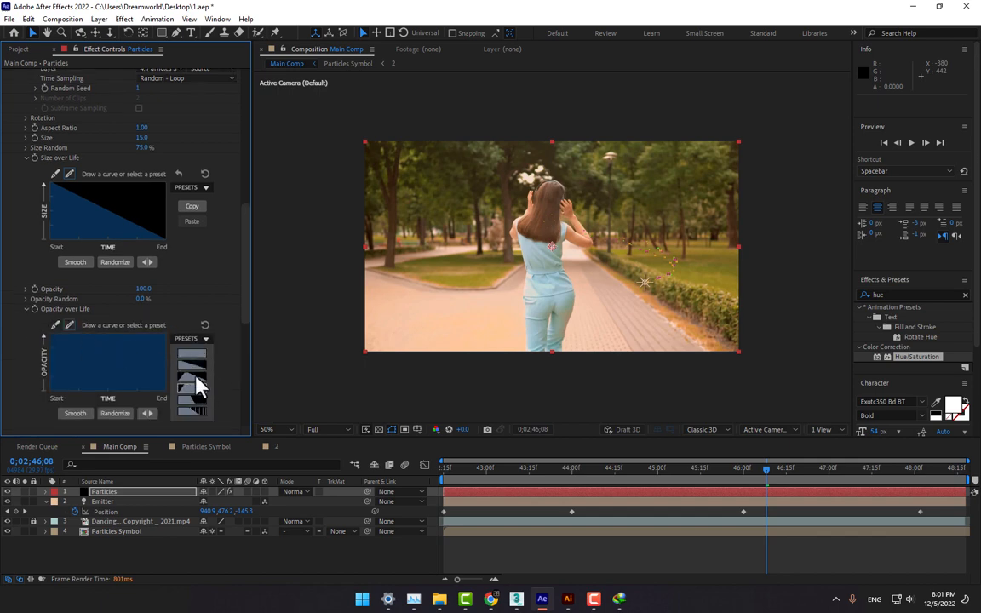
pyautogui.click(197, 372)
# Step: Set the particle Life to 5 seconds
pyautogui.moveTo(245, 309); pyautogui.dragTo(244, 258)
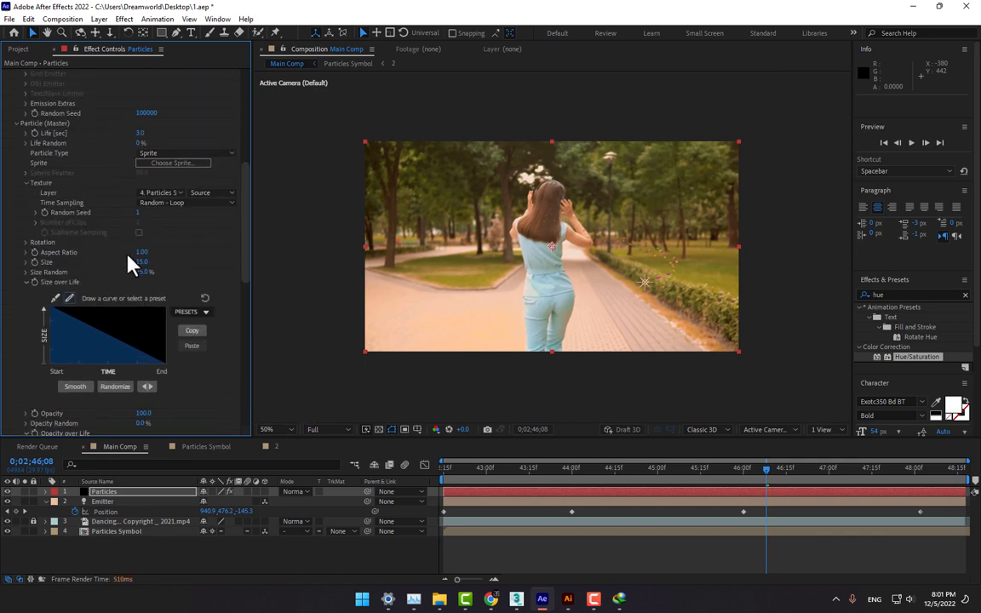
pyautogui.click(138, 132)
pyautogui.write('5')
pyautogui.press('Return')
# Step: Play back the butterfly trail from the start of the work area and inspect the particles' orientation around the woman
pyautogui.moveTo(532, 477); pyautogui.dragTo(383, 471)
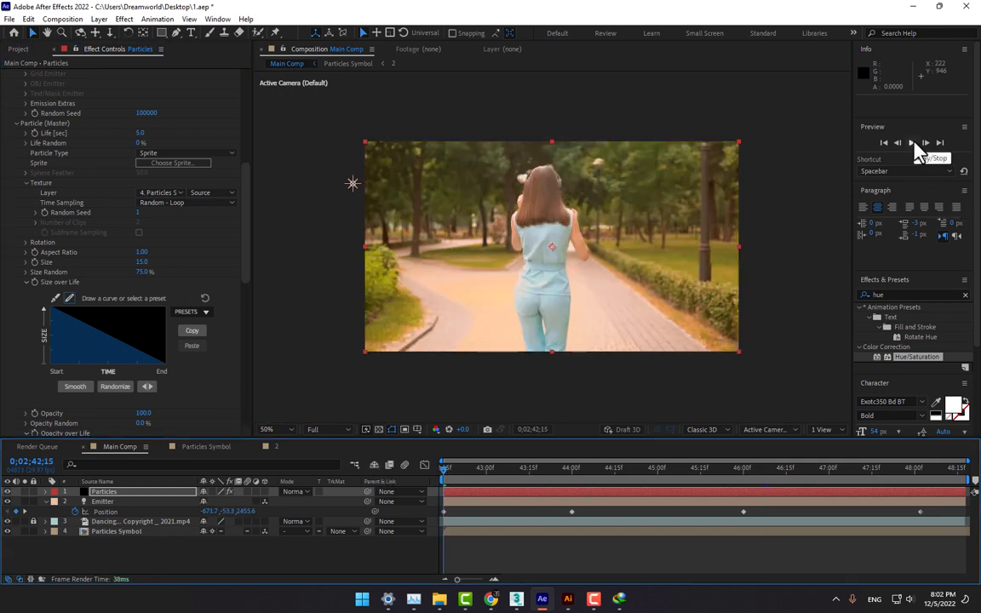
pyautogui.click(912, 143)
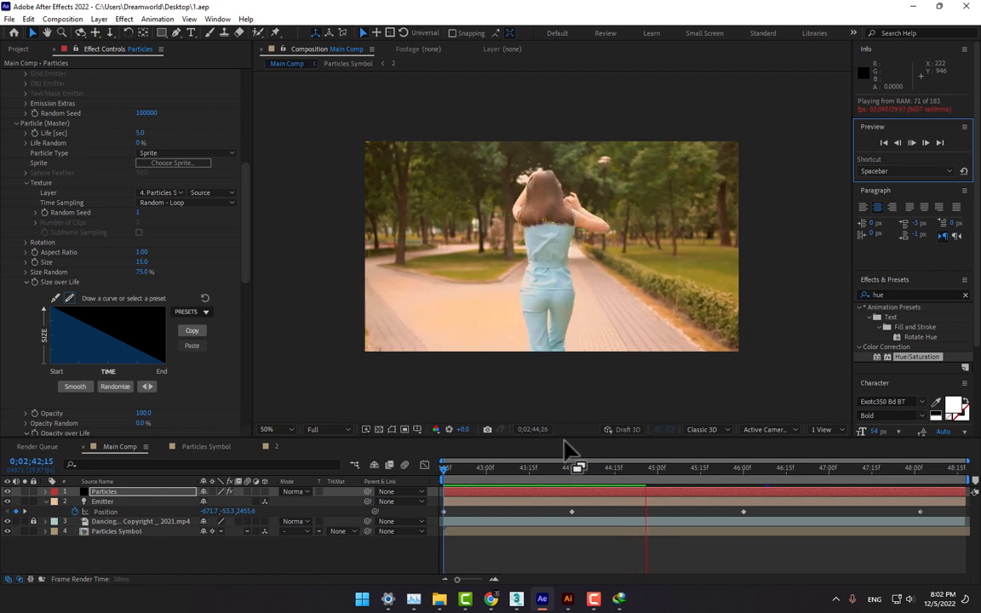
pyautogui.press('space')
pyautogui.moveTo(451, 480); pyautogui.dragTo(691, 464)
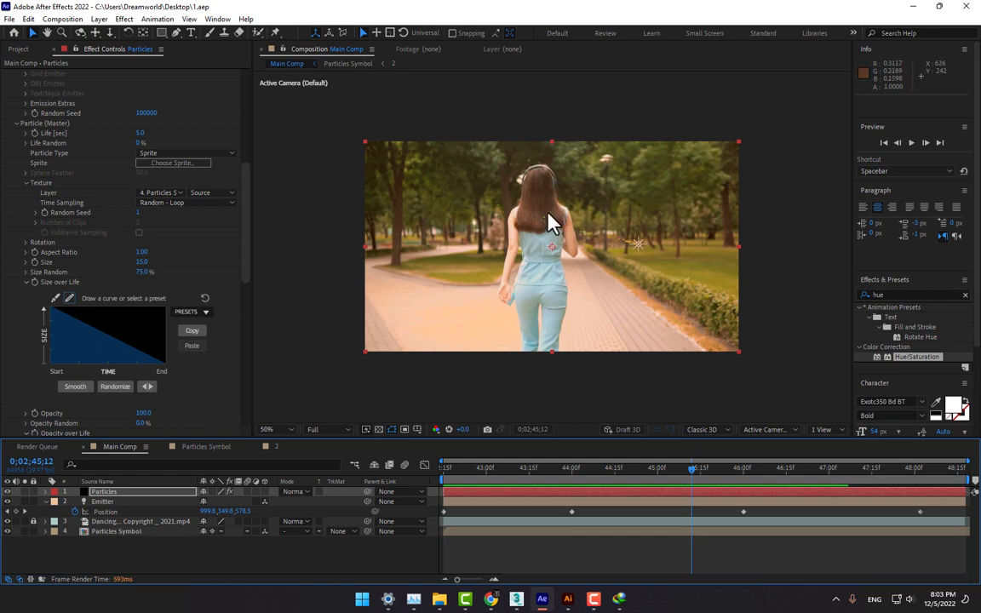
pyautogui.moveTo(691, 467); pyautogui.dragTo(832, 469)
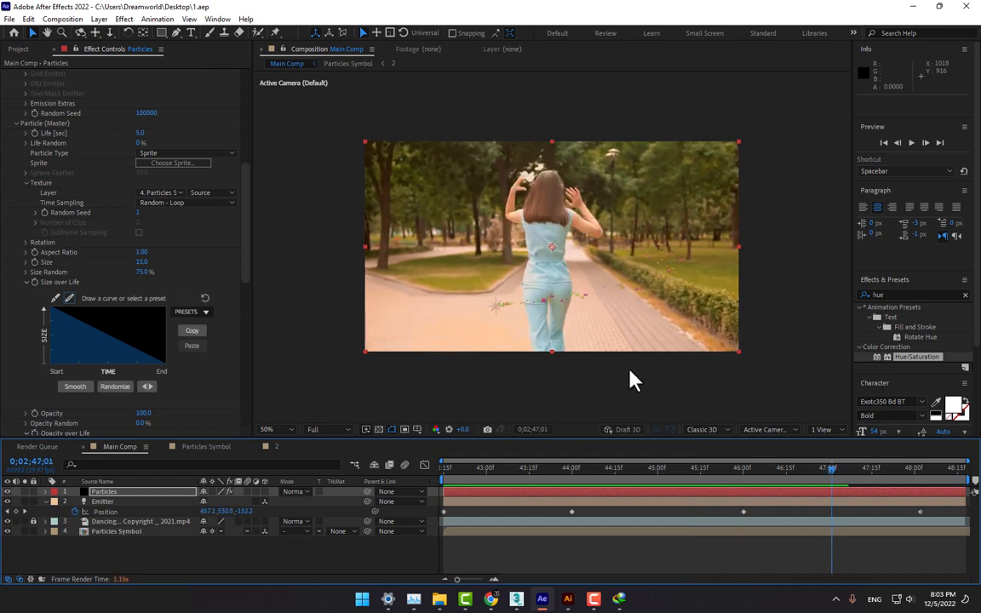
pyautogui.scroll(2, 485, 337)
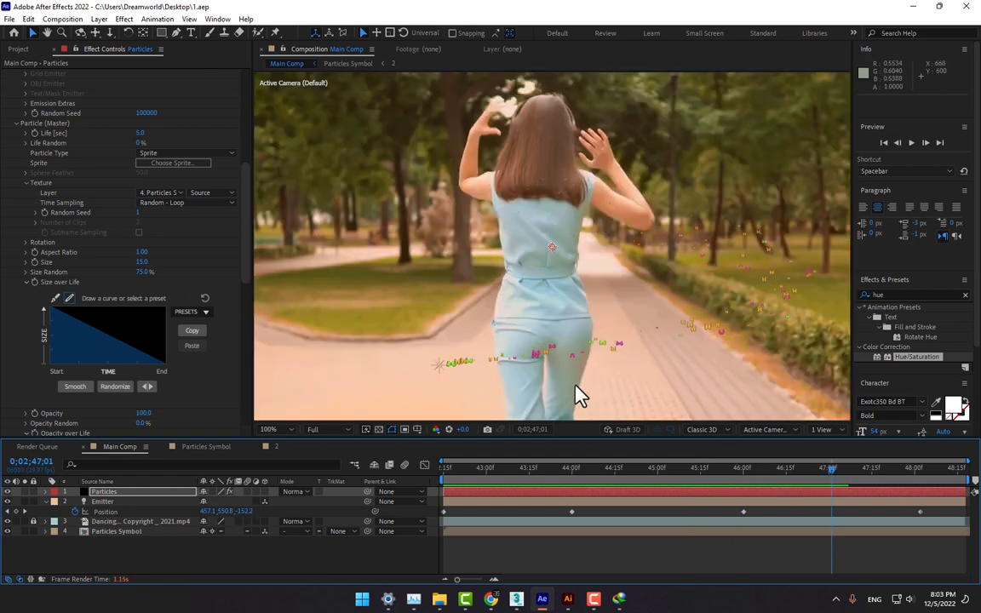
pyautogui.scroll(-2, 580, 399)
pyautogui.moveTo(468, 471); pyautogui.dragTo(813, 458)
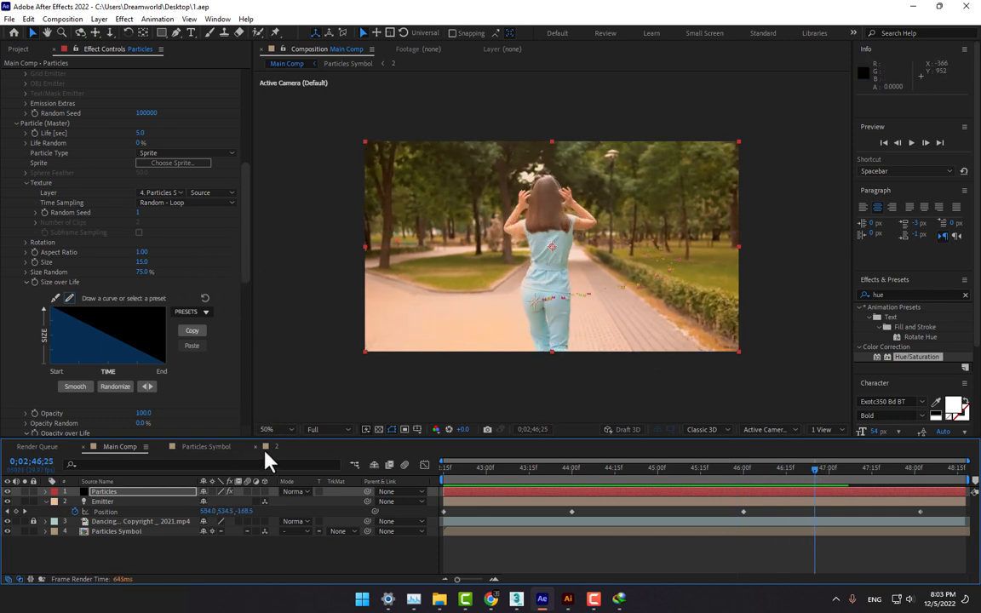
# Step: Rotate the green and pink butterfly layers 90° in the Particles Symbol composition
pyautogui.click(207, 448)
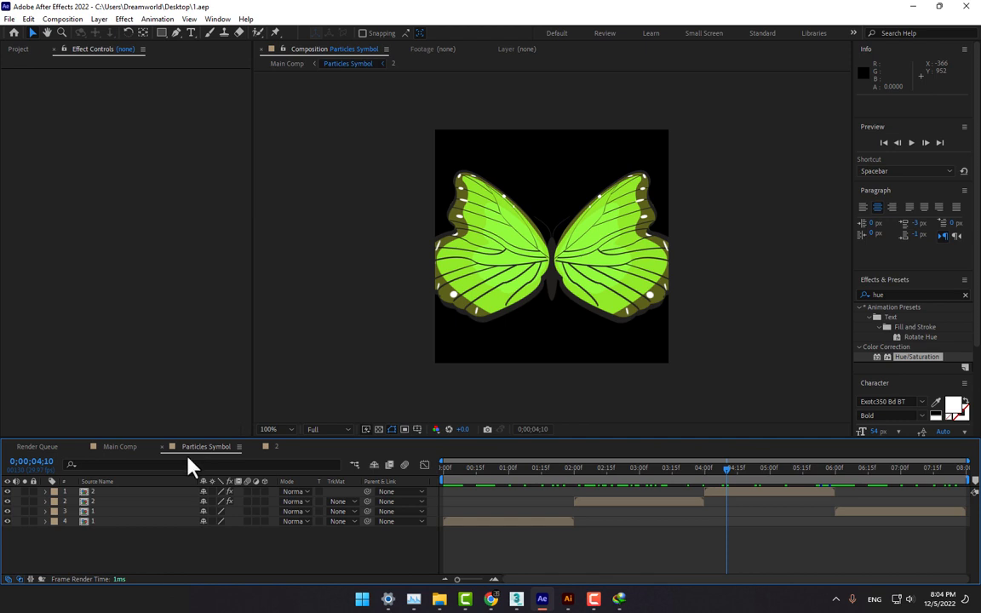
pyautogui.click(584, 257)
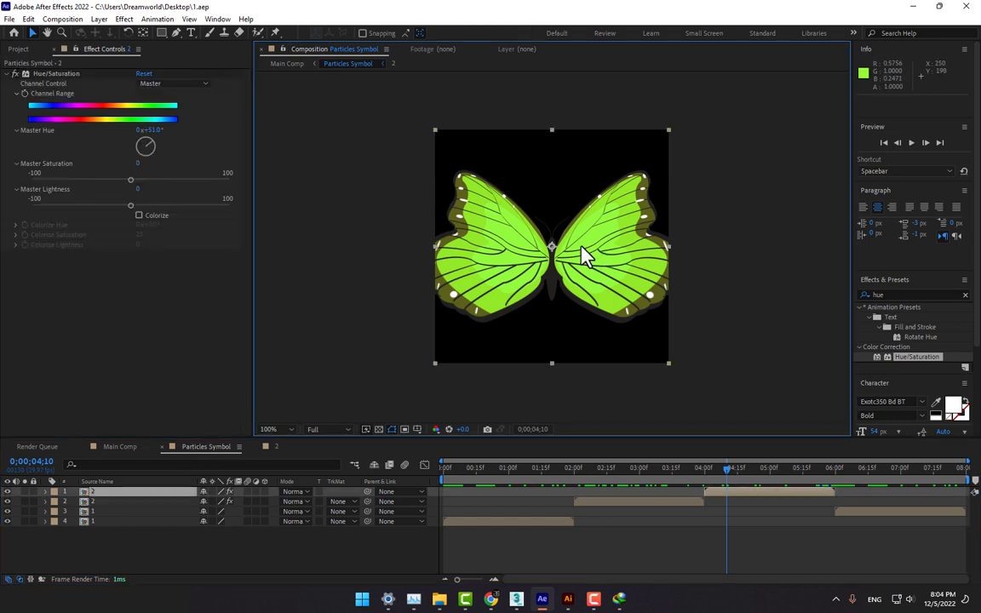
pyautogui.press('w')
pyautogui.moveTo(587, 257); pyautogui.dragTo(579, 328)
pyautogui.click(102, 501)
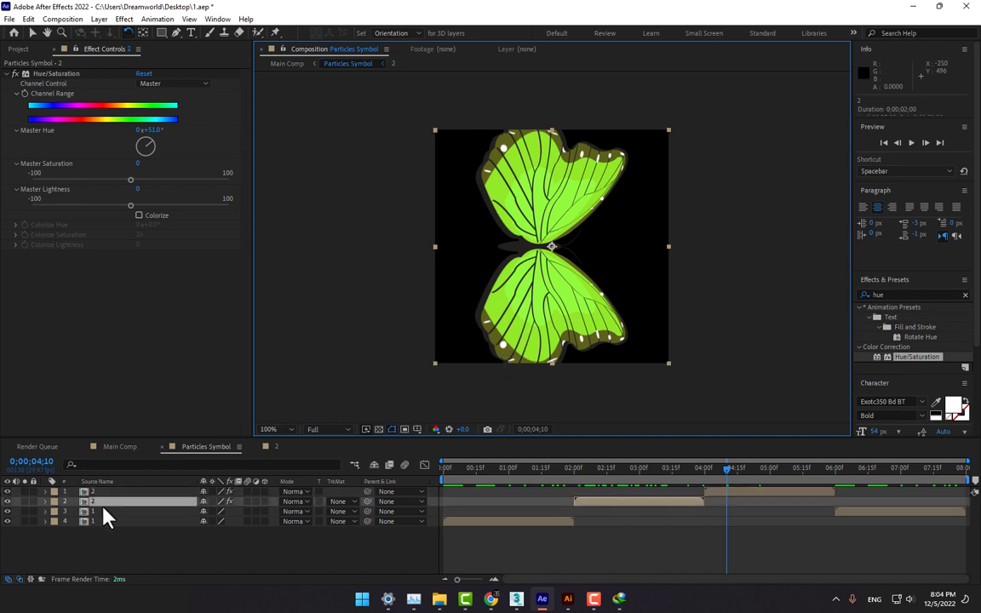
pyautogui.click(649, 467)
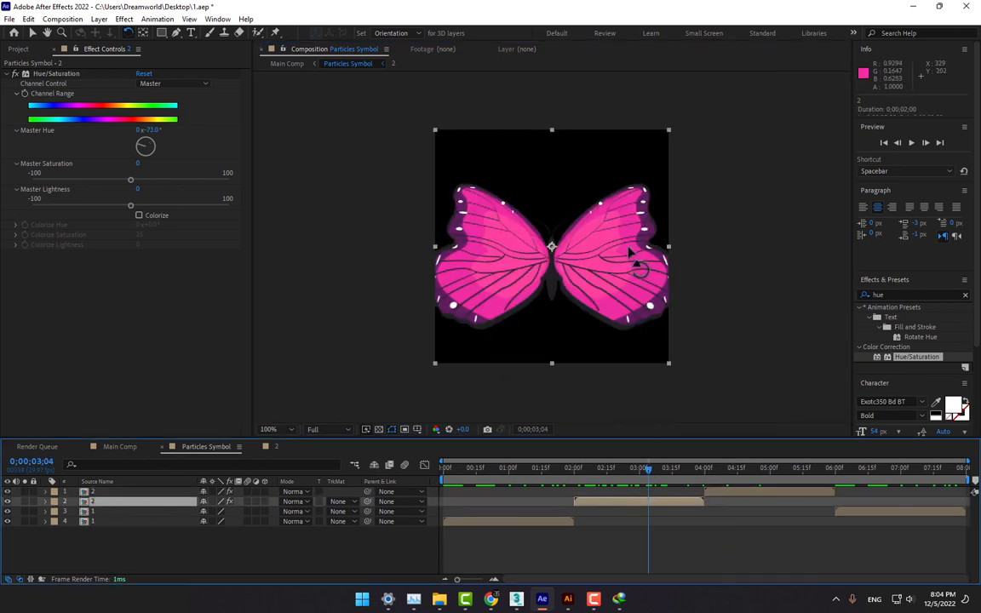
pyautogui.moveTo(635, 252); pyautogui.dragTo(609, 368)
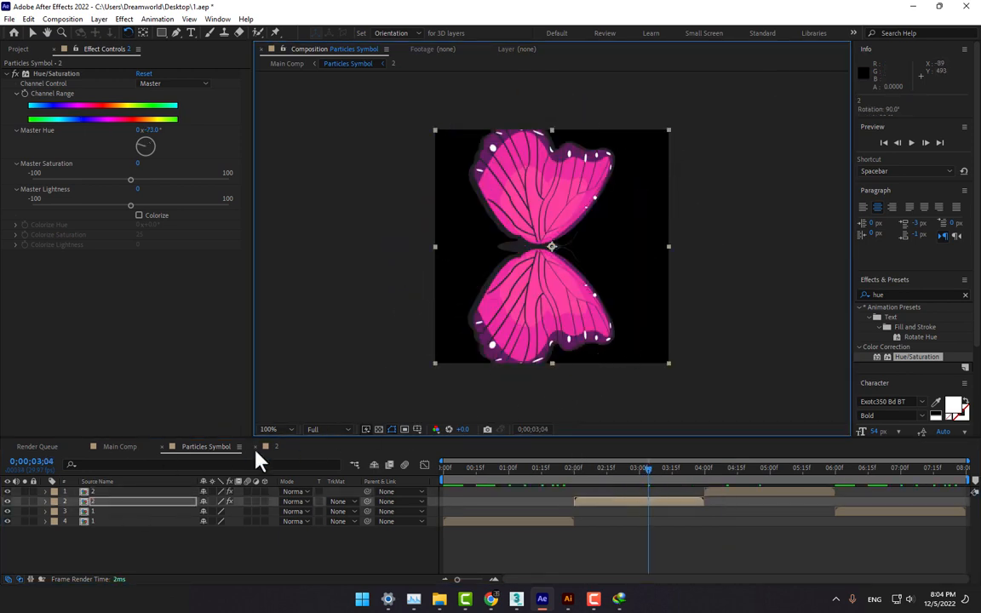
# Step: Rotate both orange butterfly layers 90° in the Particles Symbol composition
pyautogui.click(125, 514)
pyautogui.click(877, 468)
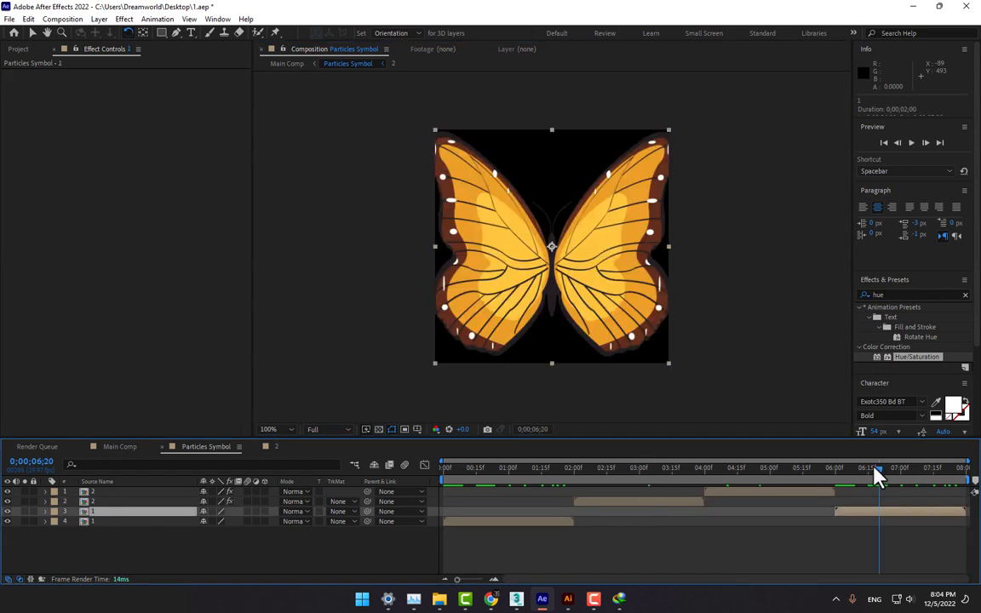
pyautogui.moveTo(636, 252); pyautogui.dragTo(614, 362)
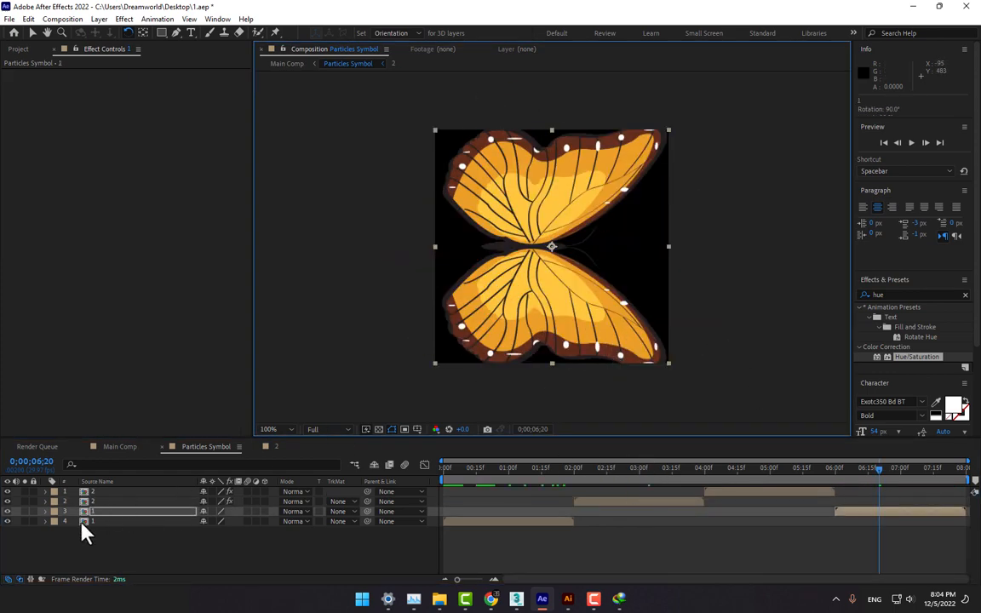
pyautogui.click(109, 521)
pyautogui.click(474, 467)
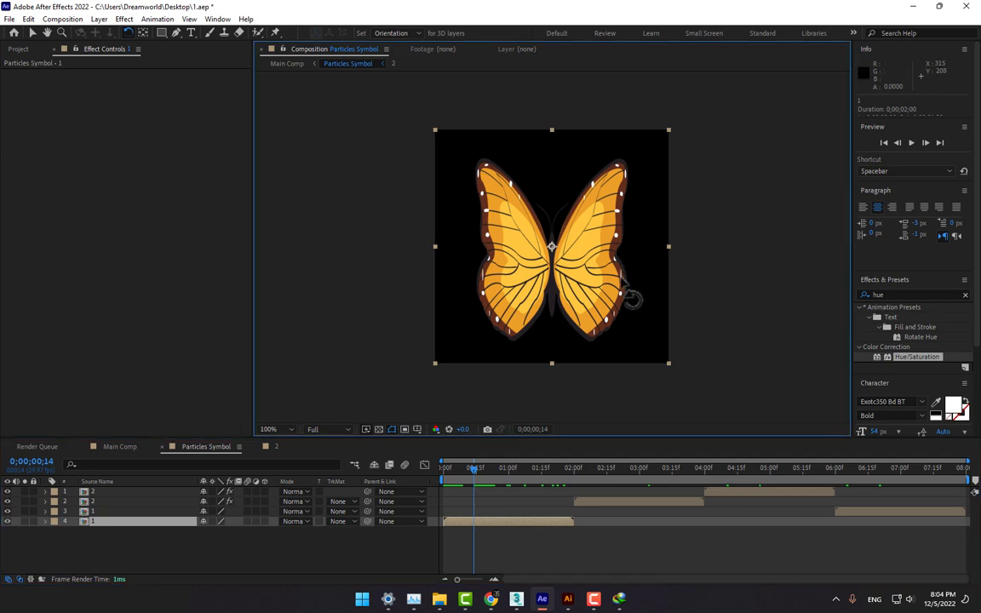
pyautogui.moveTo(633, 295); pyautogui.dragTo(596, 384)
# Step: Return to Main Comp and examine the rotated butterflies close up at 0;02;46;27
pyautogui.click(116, 447)
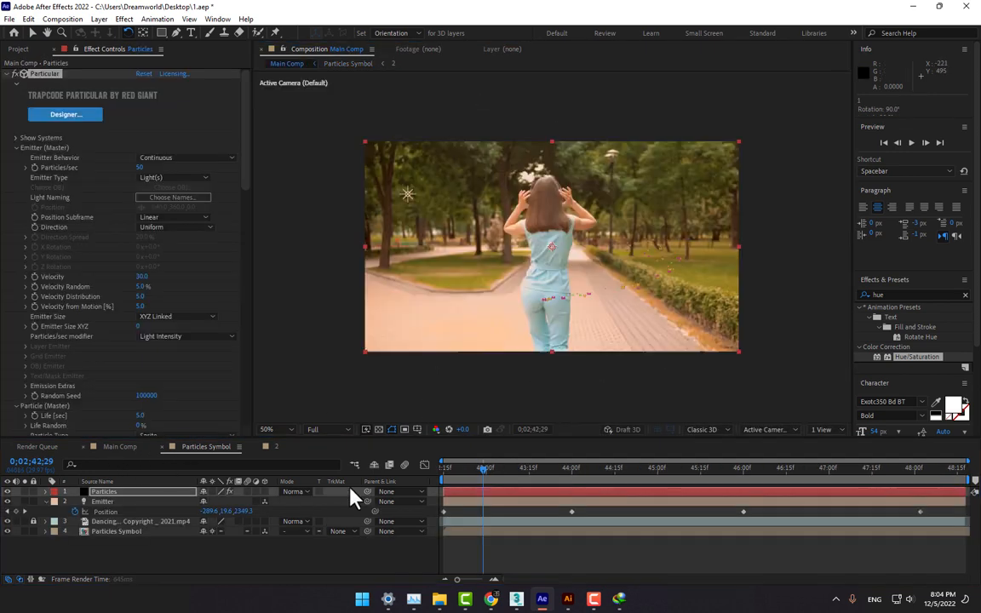
pyautogui.click(821, 477)
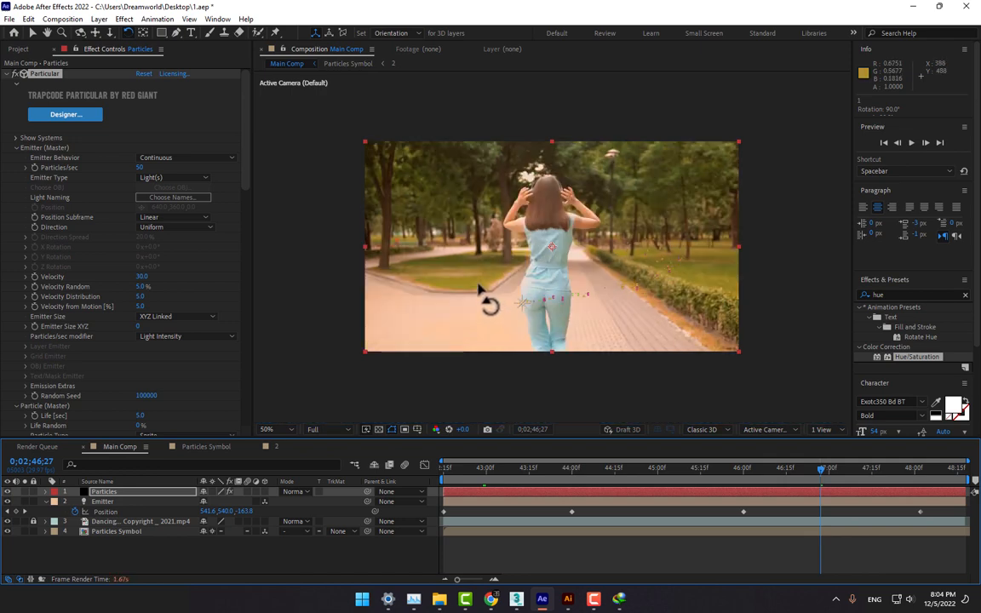
pyautogui.scroll(2, 490, 299)
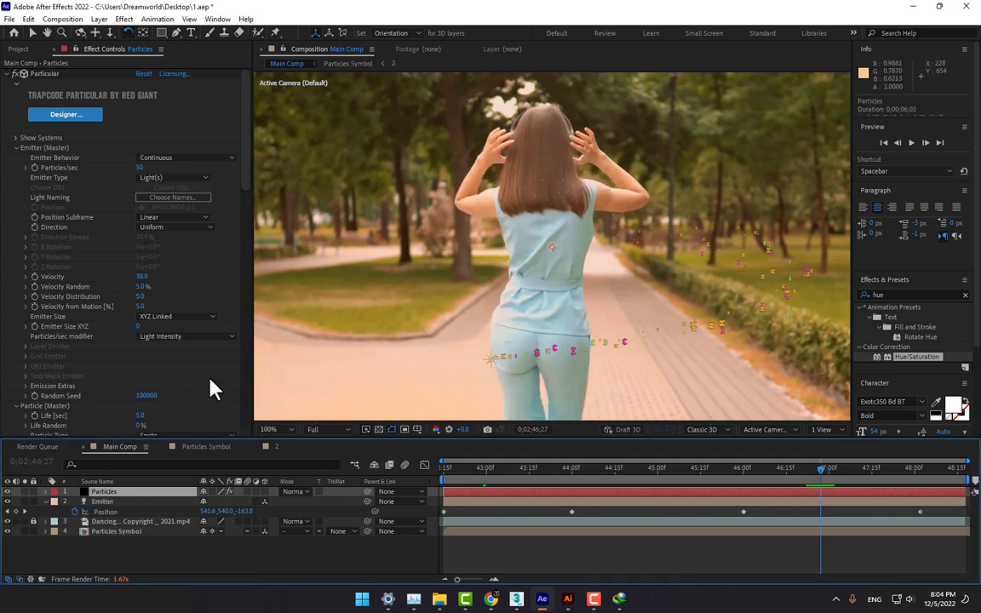
# Step: Raise the Size of the butterfly particles to 25 and then to 35
pyautogui.scroll(-1, 211, 387)
pyautogui.scroll(-6, 183, 362)
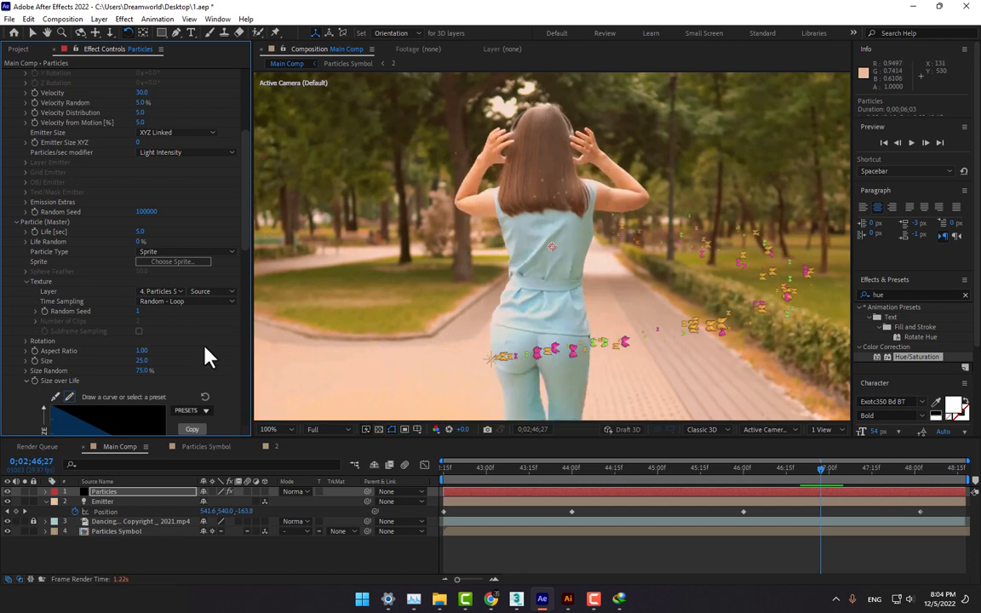
pyautogui.click(141, 361)
pyautogui.write('35')
pyautogui.press('Return')
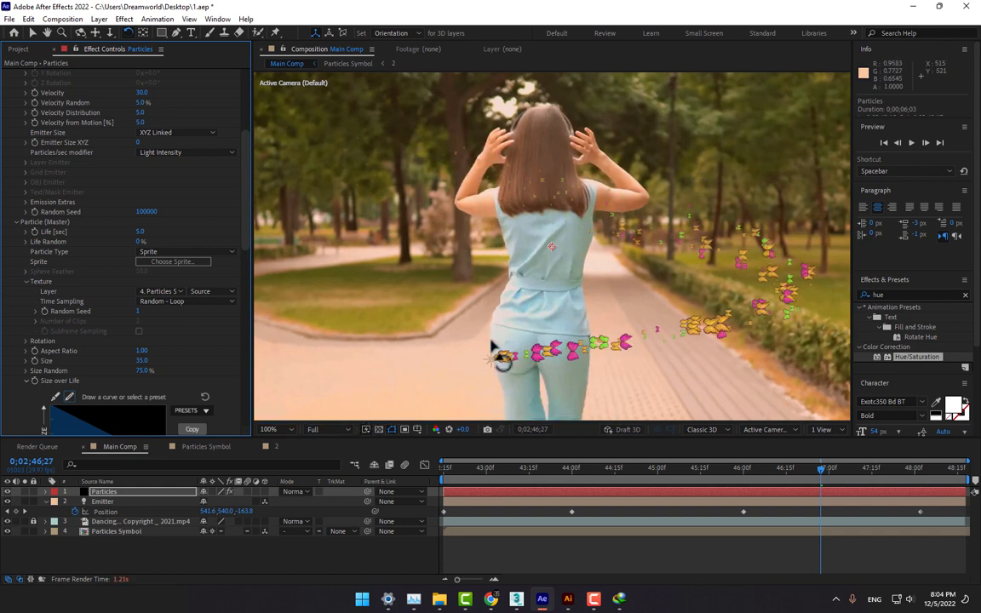
# Step: Set the particle Size to 50 with the whole frame in view
pyautogui.press(',')
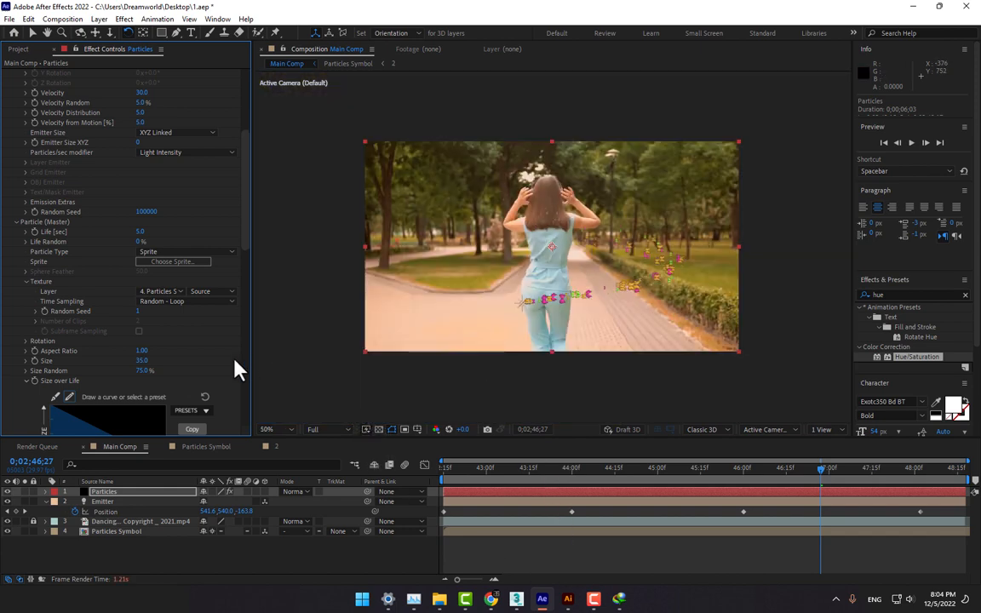
pyautogui.click(142, 361)
pyautogui.press('Return')
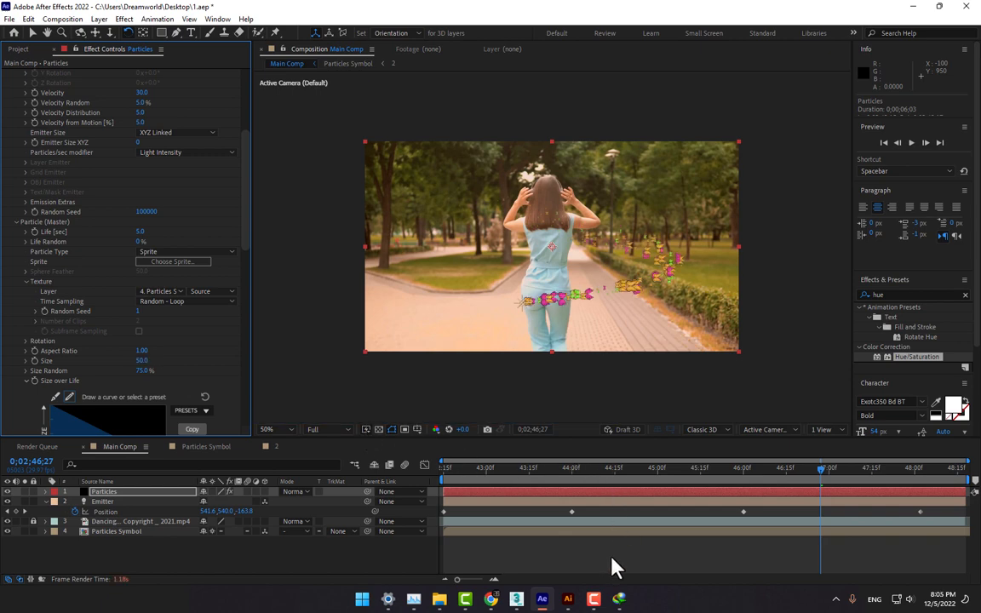
# Step: Set the butterfly particles' Life to 8 seconds and Particles/sec to 25
pyautogui.click(141, 231)
pyautogui.press('Return')
pyautogui.click(574, 563)
pyautogui.moveTo(246, 156); pyautogui.dragTo(250, 80)
pyautogui.click(141, 168)
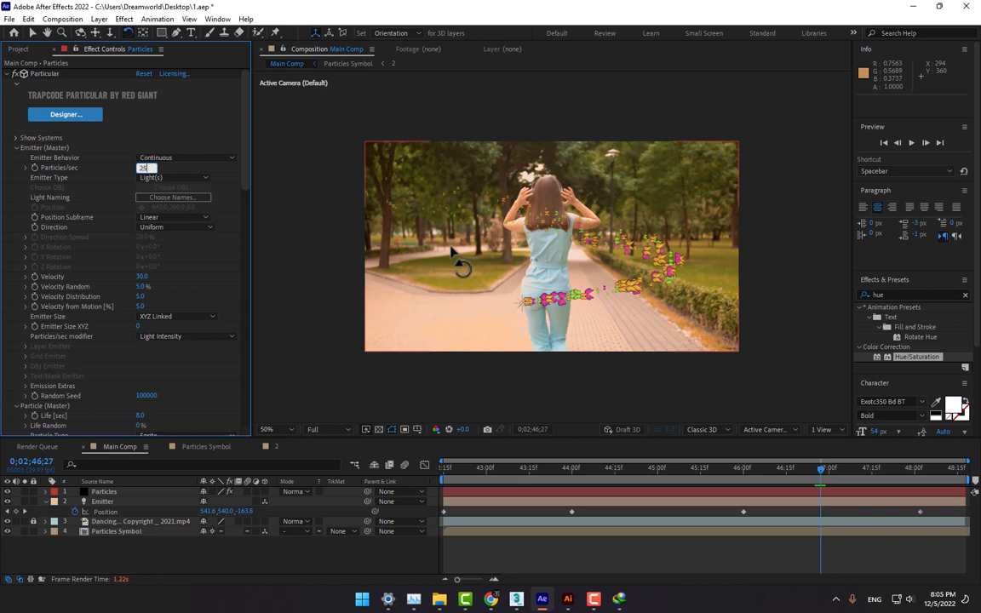
pyautogui.write('25')
pyautogui.press('Return')
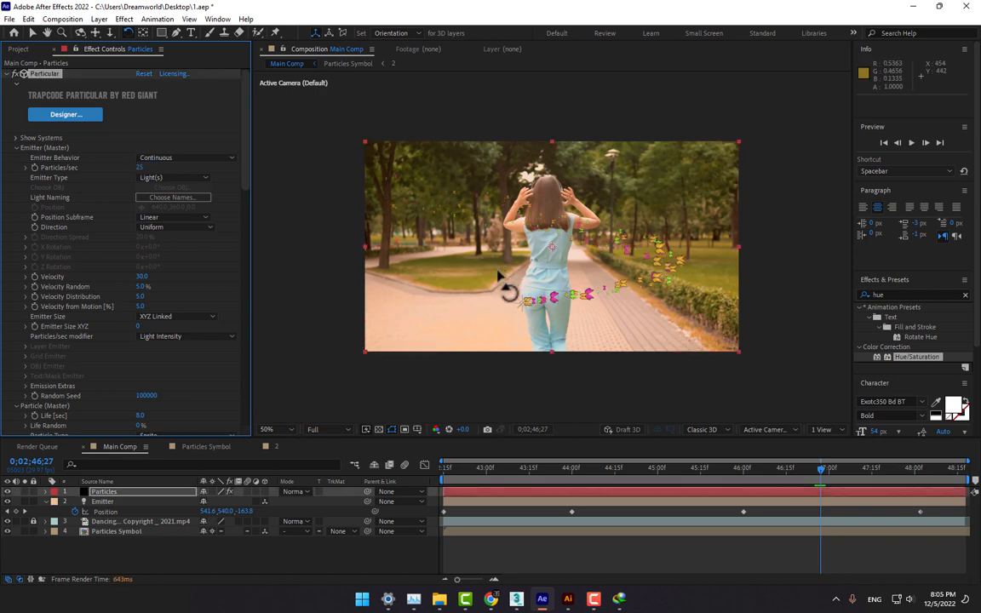
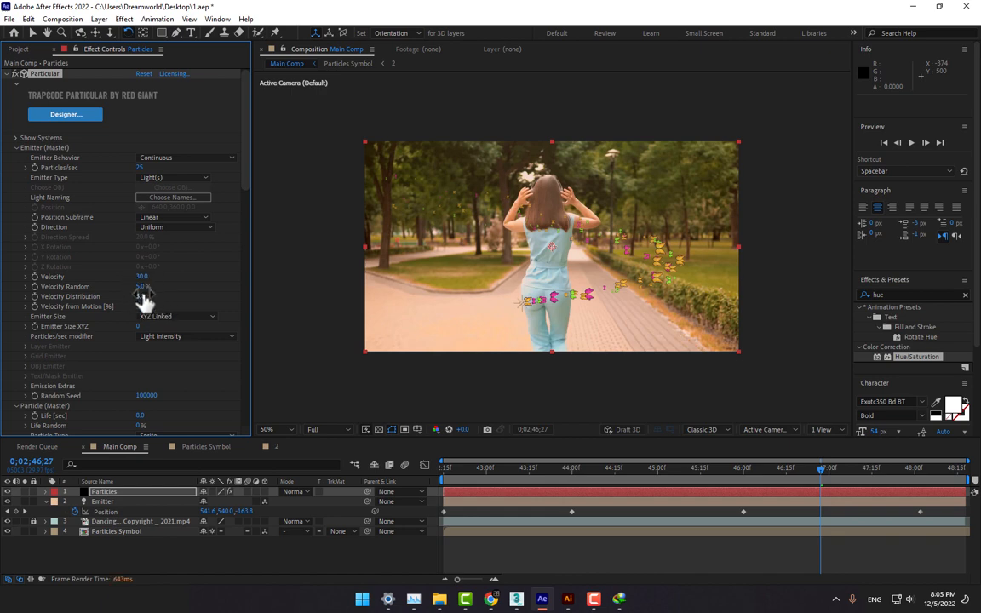
# Step: Raise Velocity from Motion to 31% and check the butterfly trail at 0;02;43;18, 0;02;44;07 and 0;02;45;12
pyautogui.moveTo(151, 307); pyautogui.dragTo(156, 307)
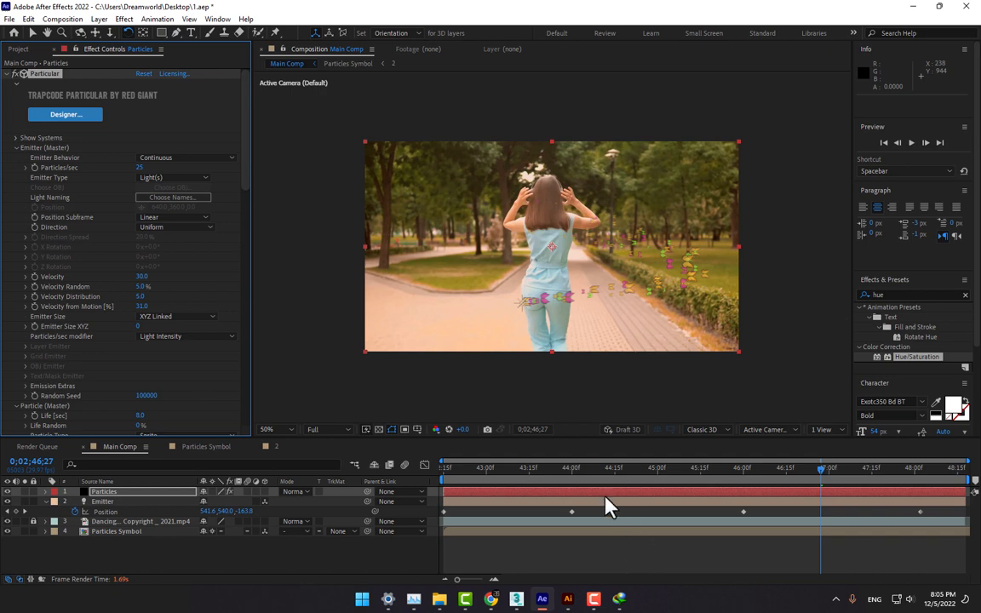
pyautogui.click(538, 475)
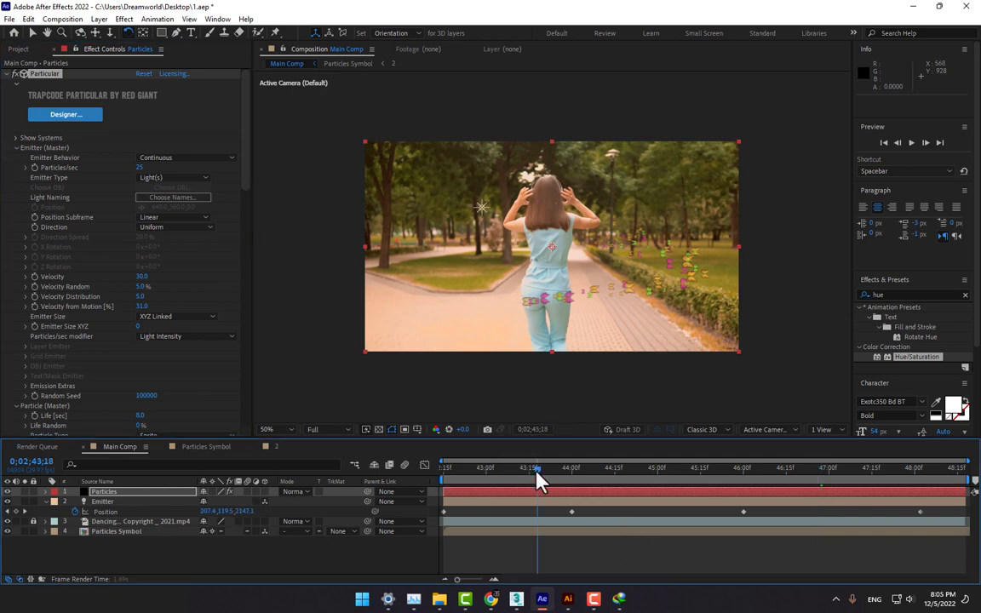
pyautogui.click(593, 475)
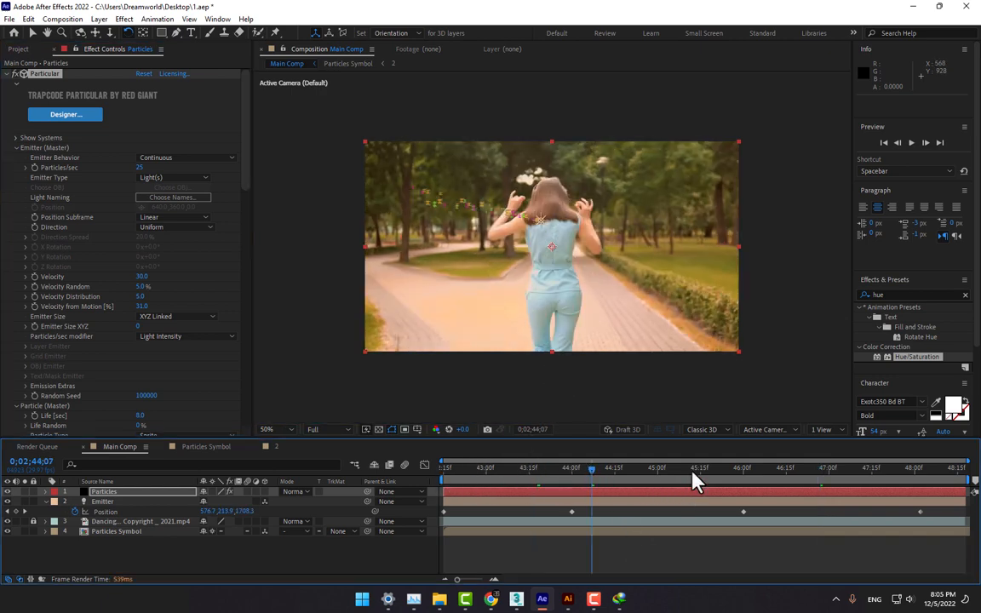
pyautogui.click(691, 475)
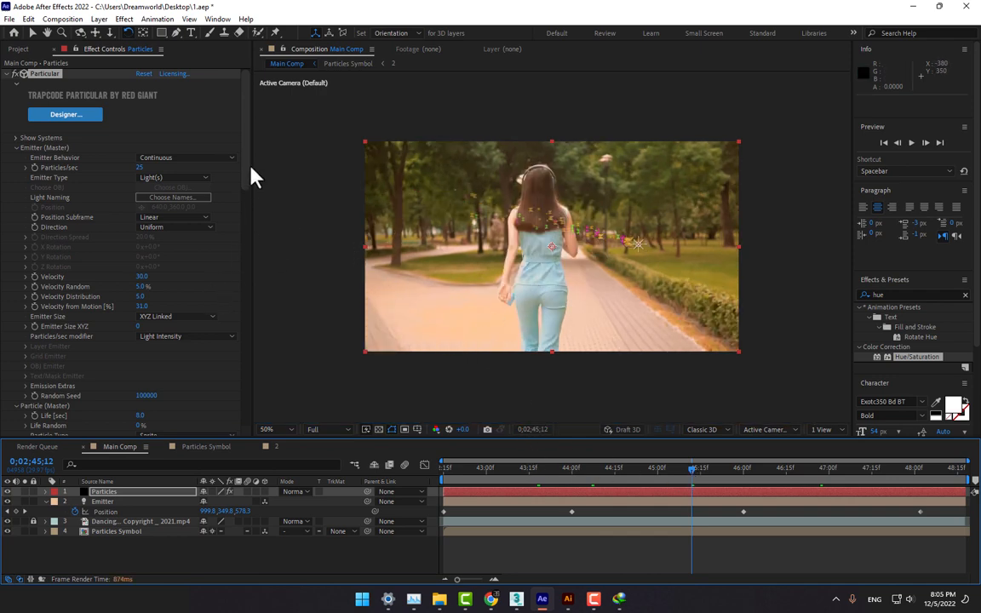
# Step: Set the particle Life to 15 seconds and Velocity from Motion to 15%
pyautogui.moveTo(248, 164); pyautogui.dragTo(245, 243)
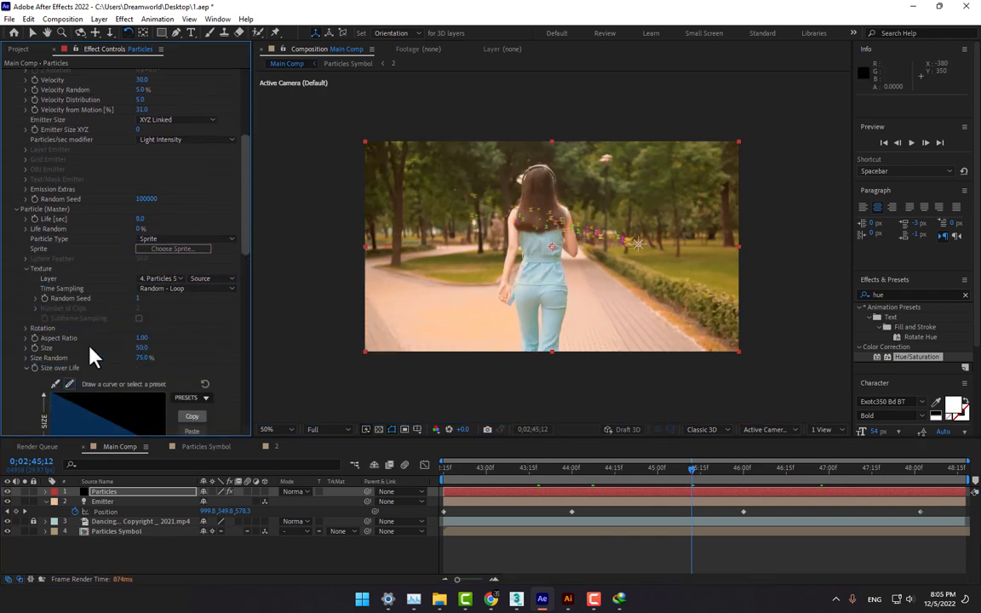
pyautogui.click(141, 219)
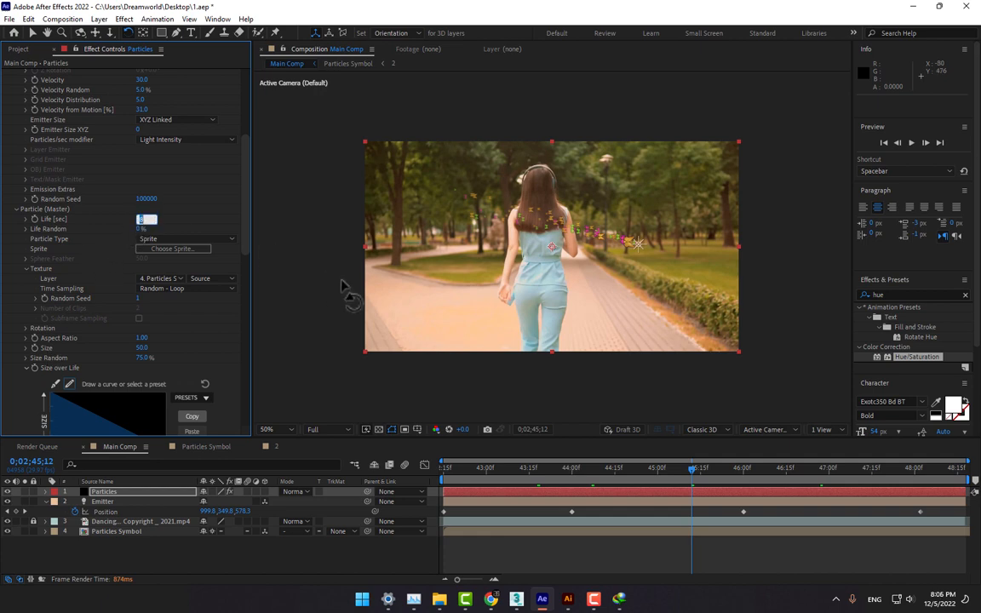
pyautogui.press('Return')
pyautogui.moveTo(246, 219); pyautogui.dragTo(249, 180)
pyautogui.scroll(2, 249, 180)
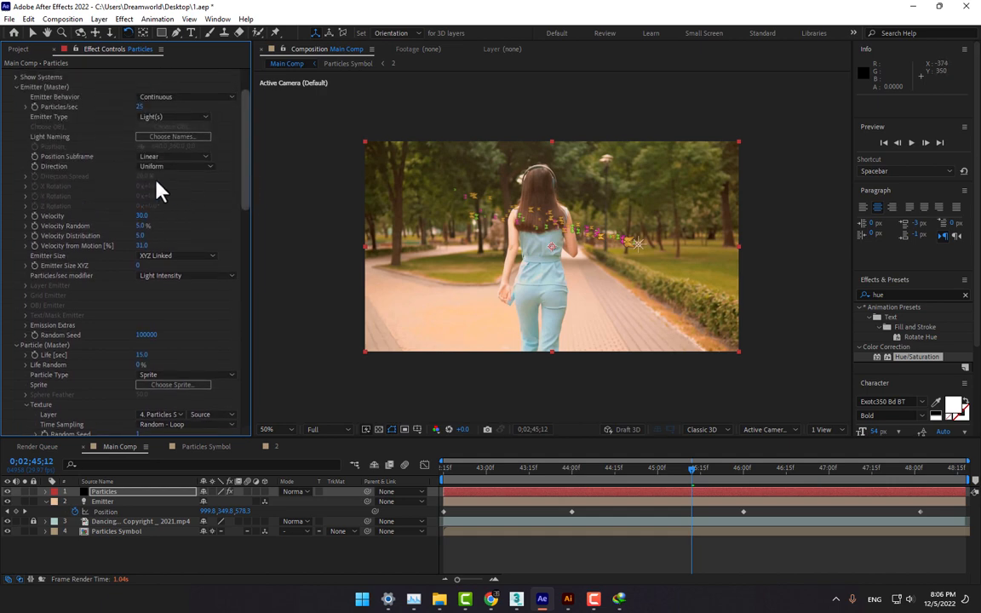
pyautogui.click(141, 245)
pyautogui.write('15')
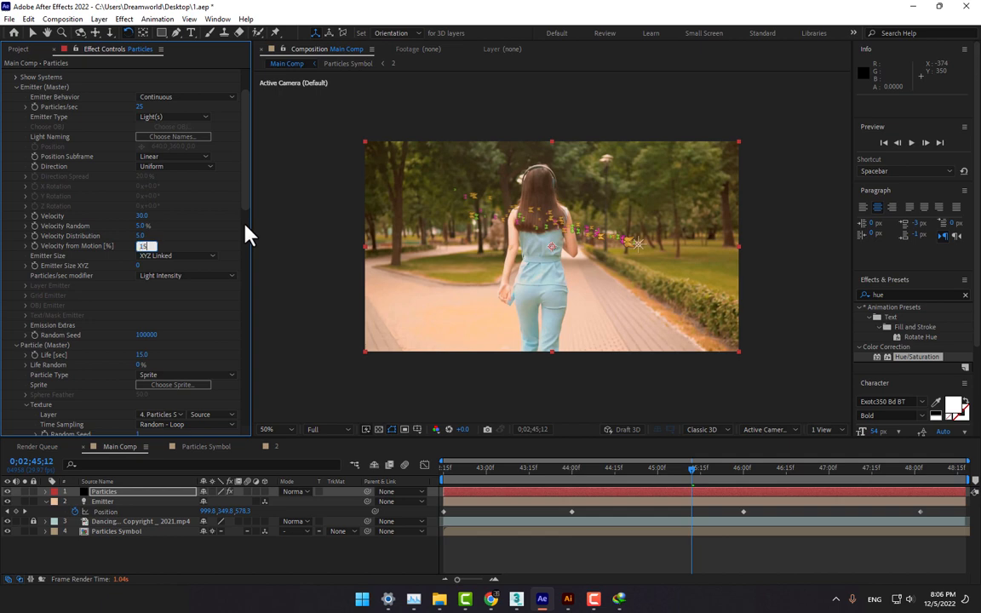
pyautogui.press('Return')
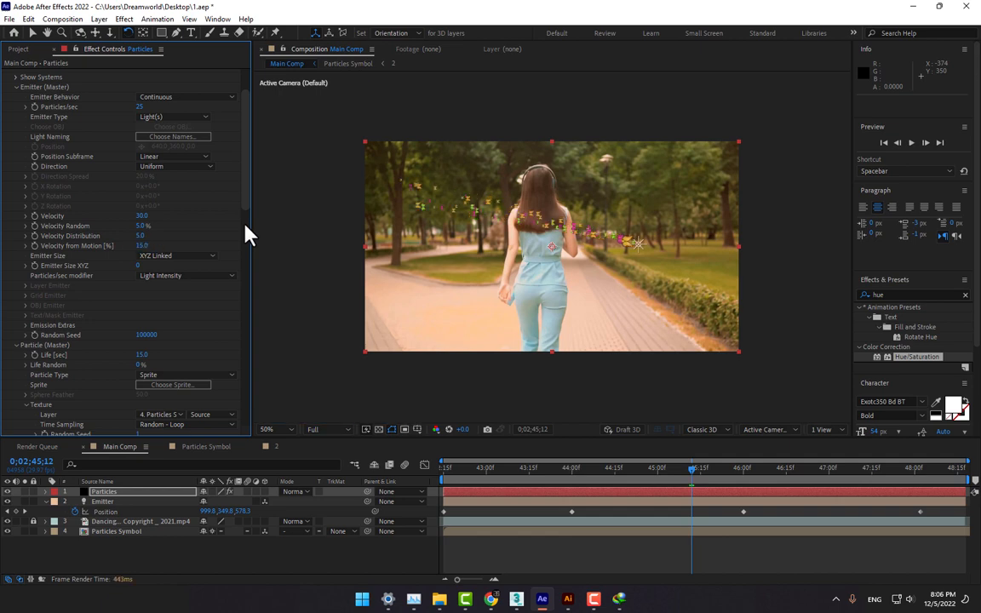
# Step: Pre-compose the Particles, Emitter and Particles Symbol layers into a new composition named Particles
pyautogui.keyDown('ctrl'); pyautogui.click(103, 502); pyautogui.keyUp('ctrl')
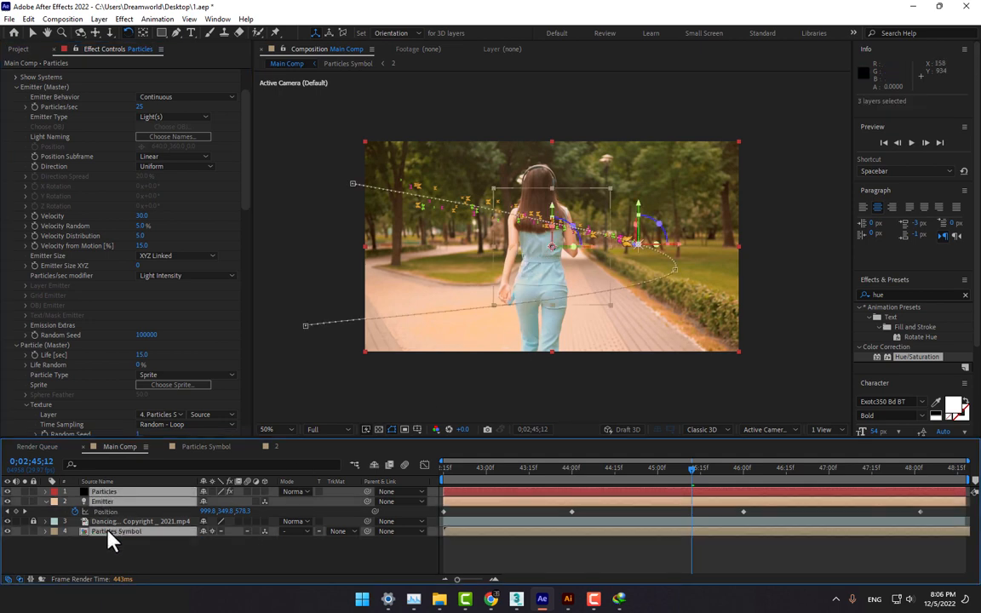
pyautogui.rightClick(109, 538)
pyautogui.click(160, 454)
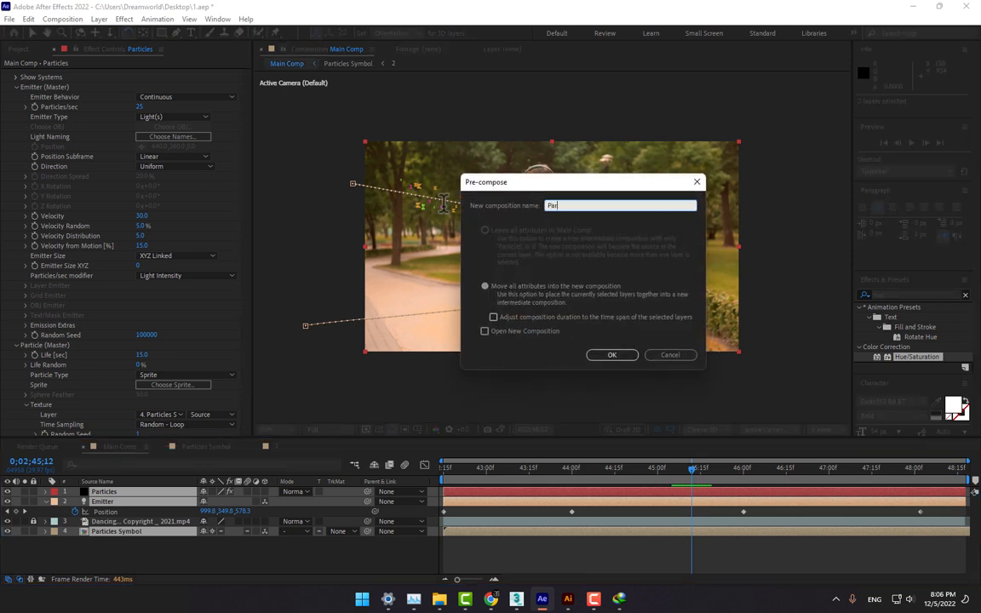
pyautogui.write('Particles')
pyautogui.press('Return')
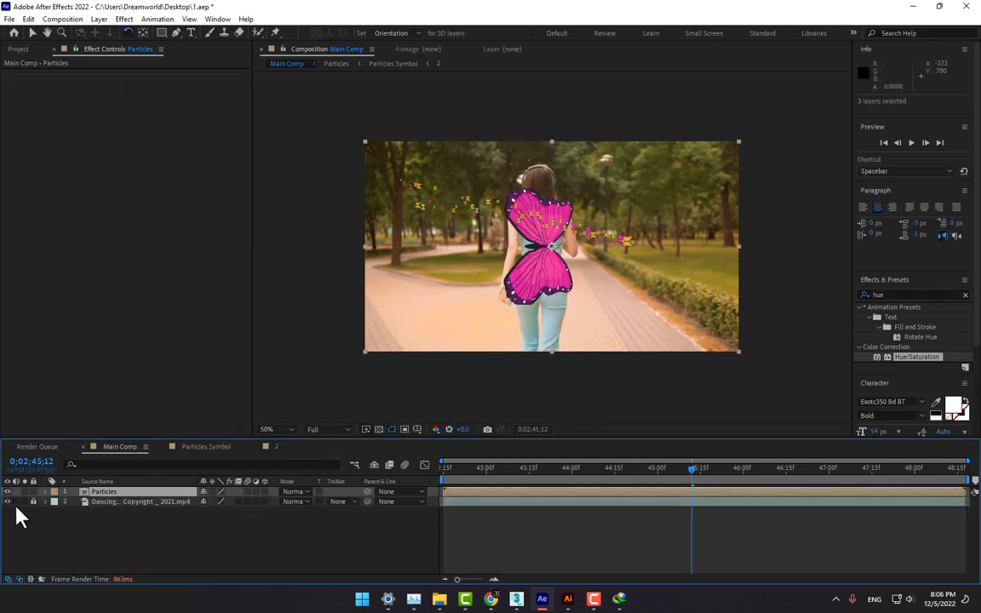
# Step: Hide the Particles Symbol layer inside the Particles composition and return to Main Comp
pyautogui.doubleClick(113, 492)
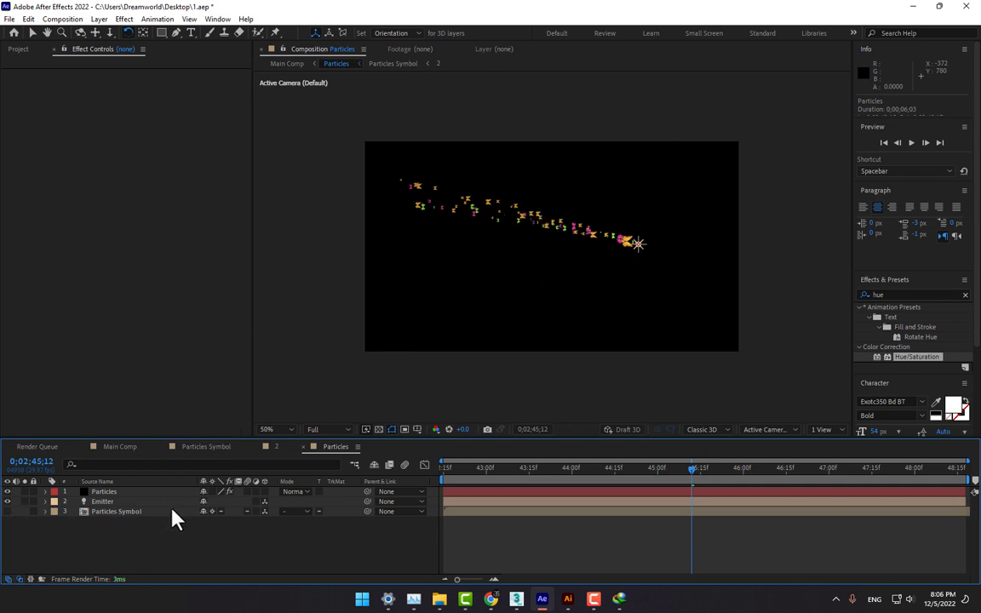
pyautogui.click(204, 447)
pyautogui.click(119, 447)
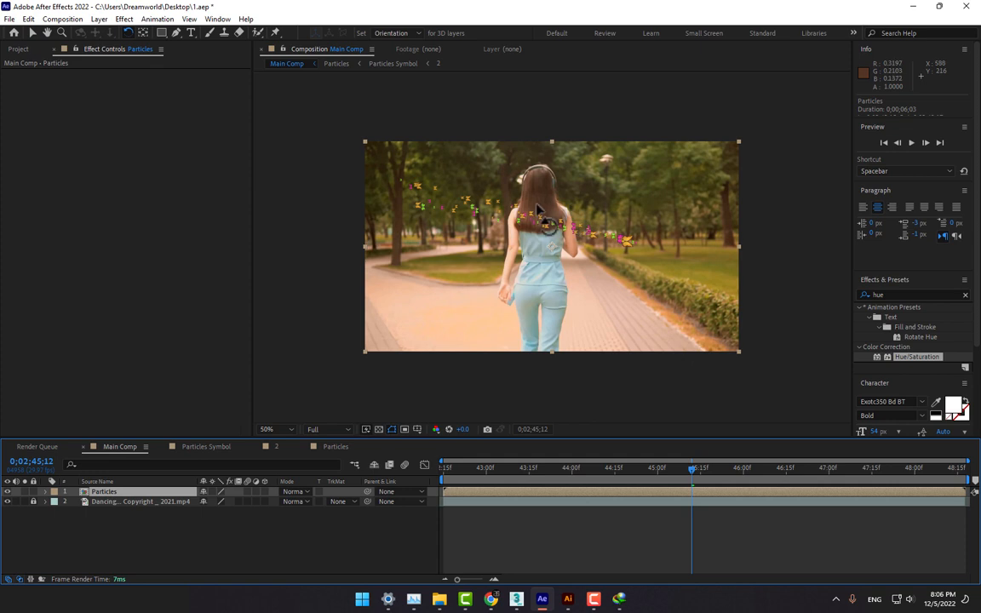
# Step: Draw a closed Pen mask on the Particles layer around the woman's head, arms and torso at 0;02;45;12
pyautogui.press('/')
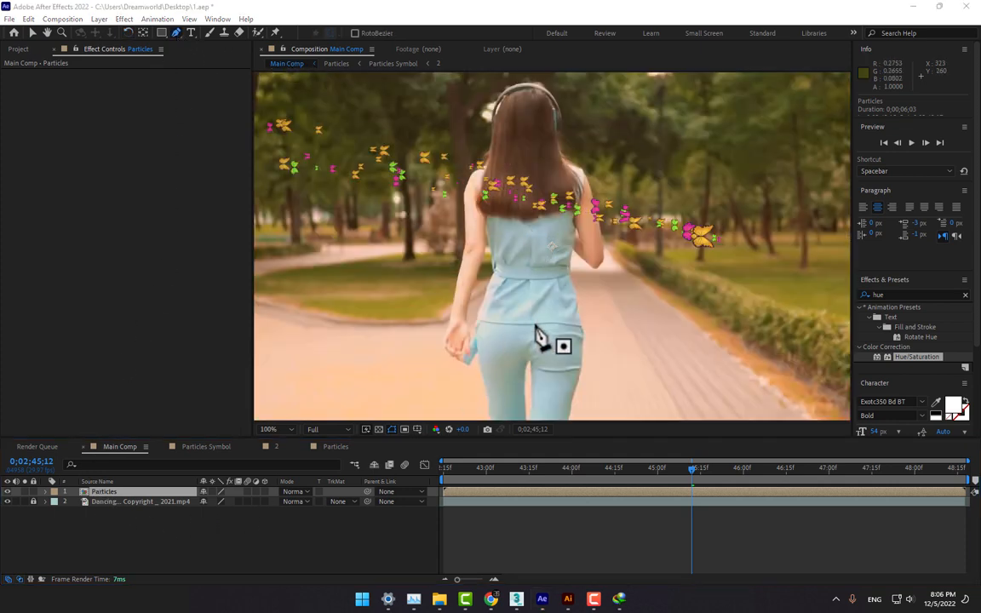
pyautogui.click(495, 119)
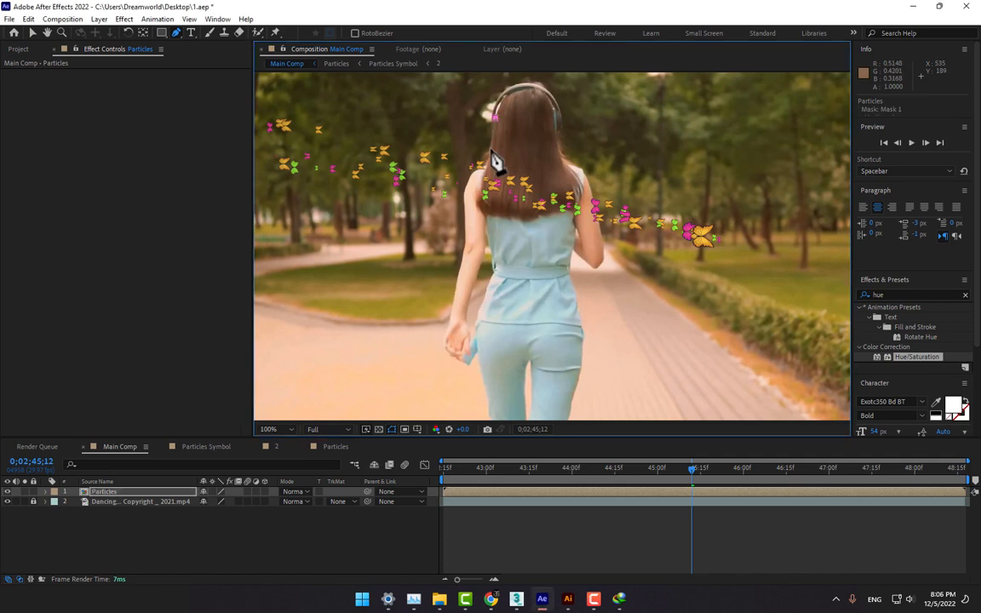
pyautogui.click(490, 153)
pyautogui.click(469, 181)
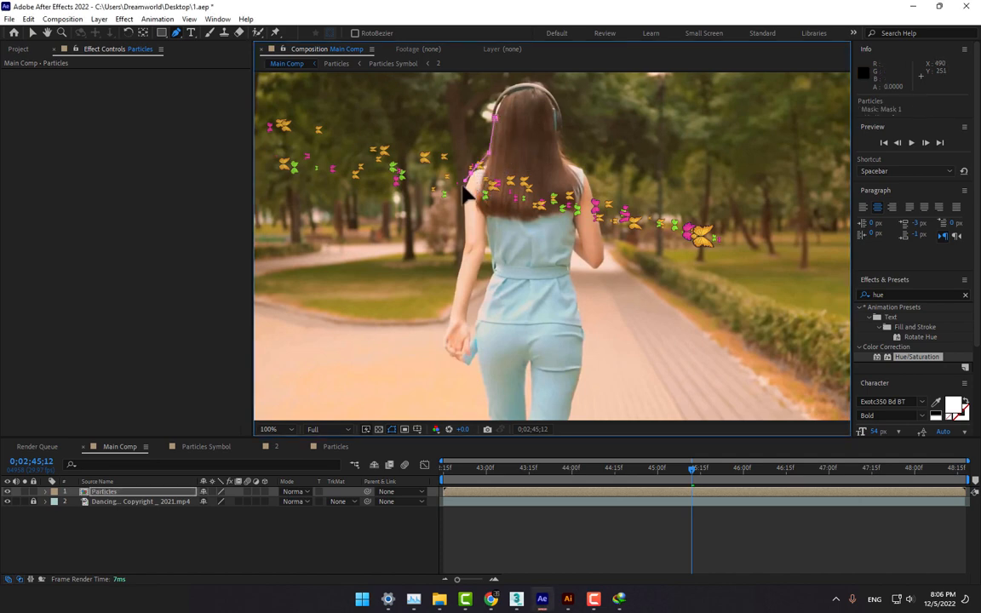
pyautogui.click(458, 271)
pyautogui.click(571, 269)
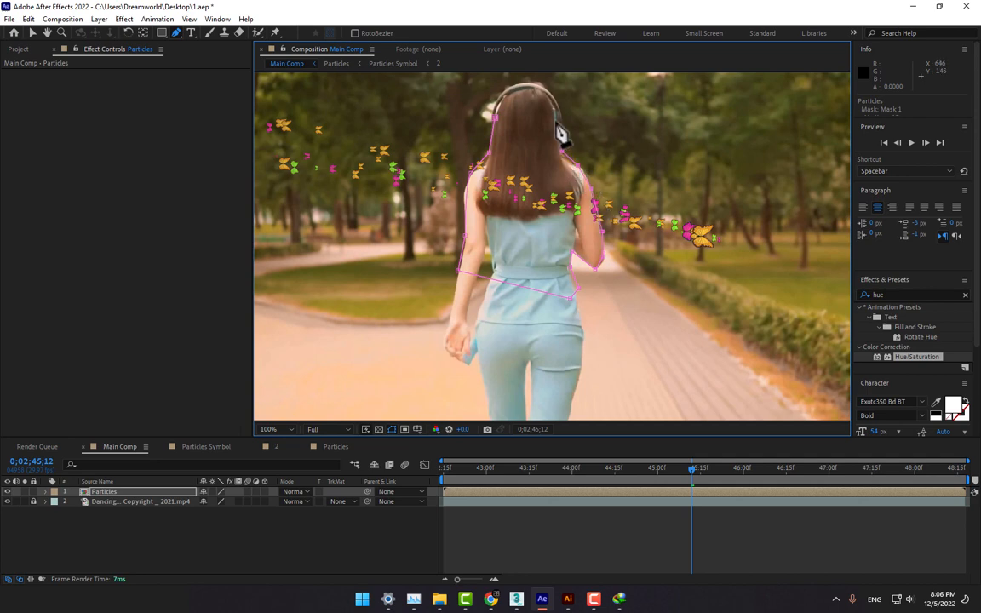
pyautogui.click(507, 88)
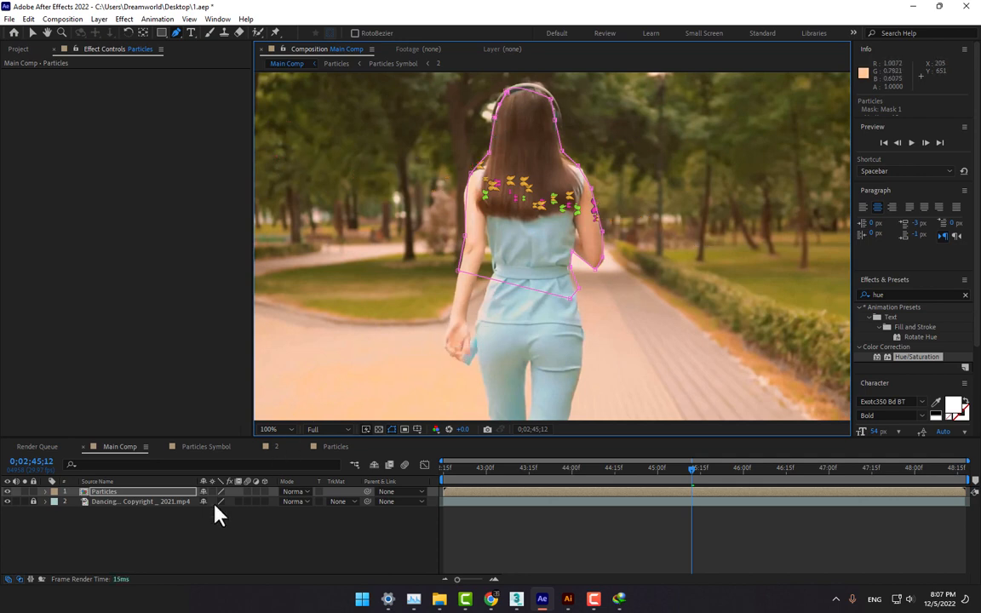
# Step: Reveal Mask 1 of the Particles layer at 0;02;44;24 and invert it
pyautogui.click(641, 468)
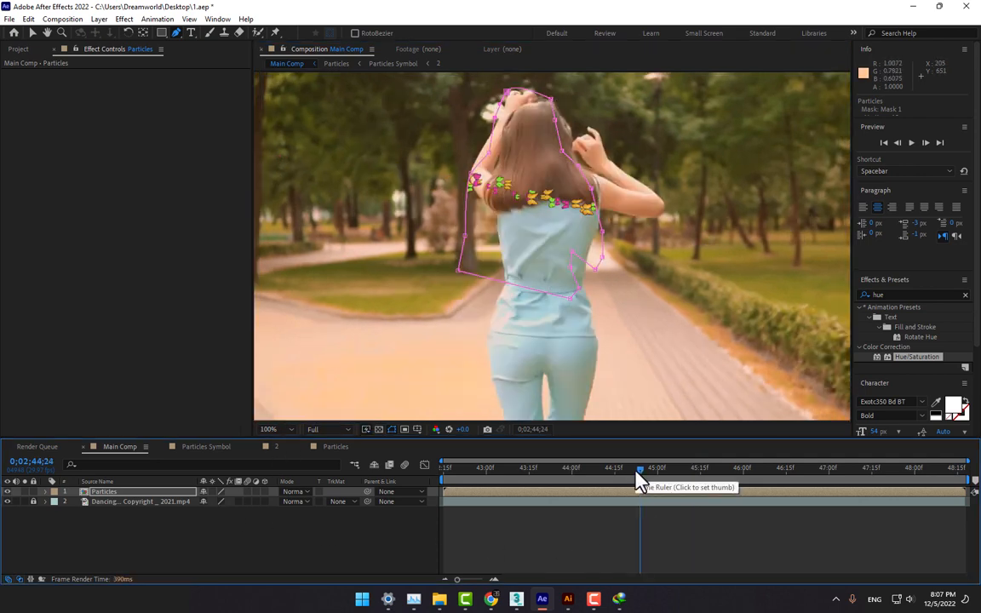
pyautogui.press('m')
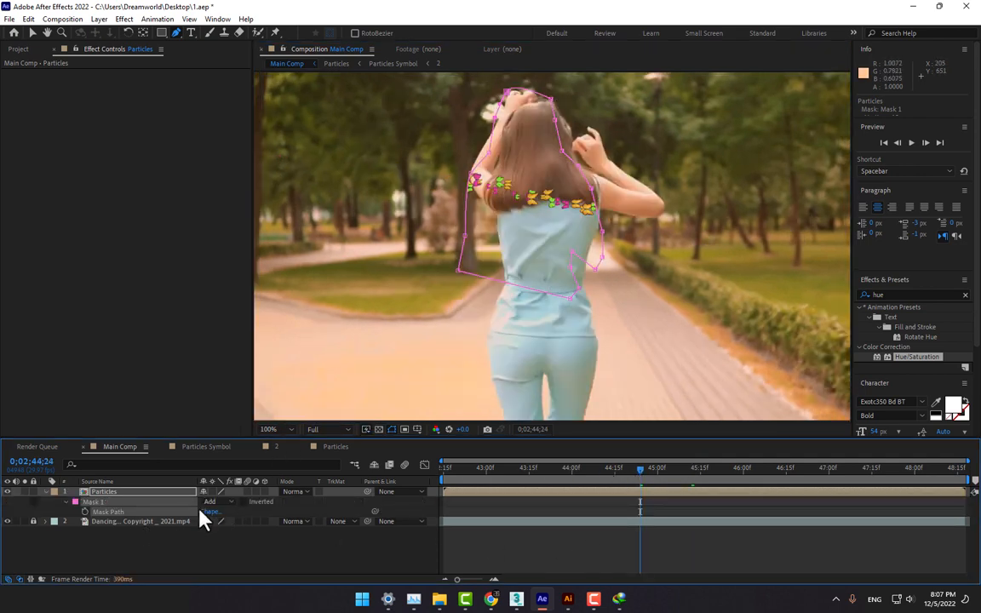
pyautogui.click(245, 501)
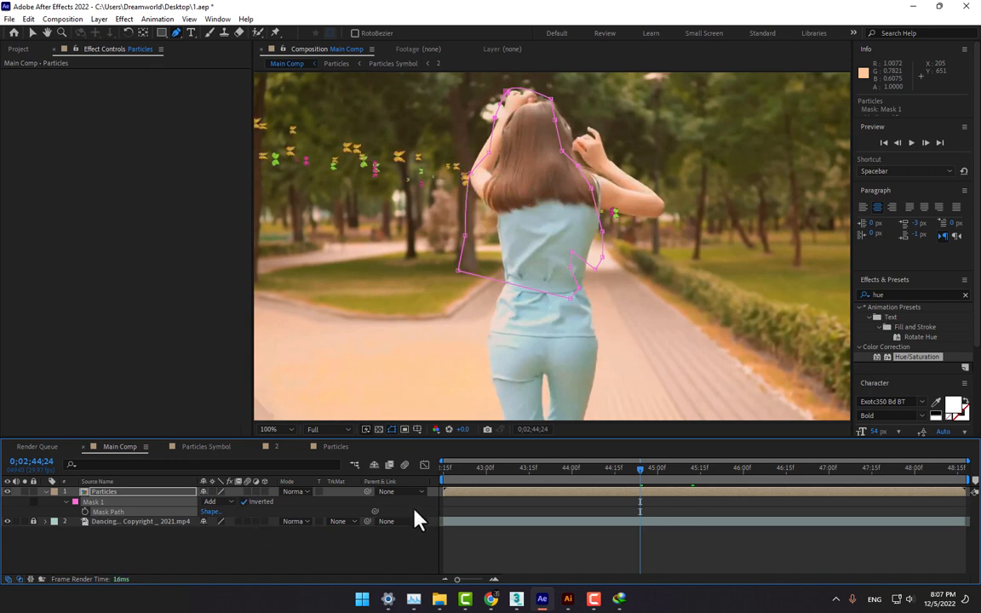
# Step: Start keyframing the Mask Path at 0;02;43;24 and move the whole mask over the woman's body
pyautogui.click(598, 469)
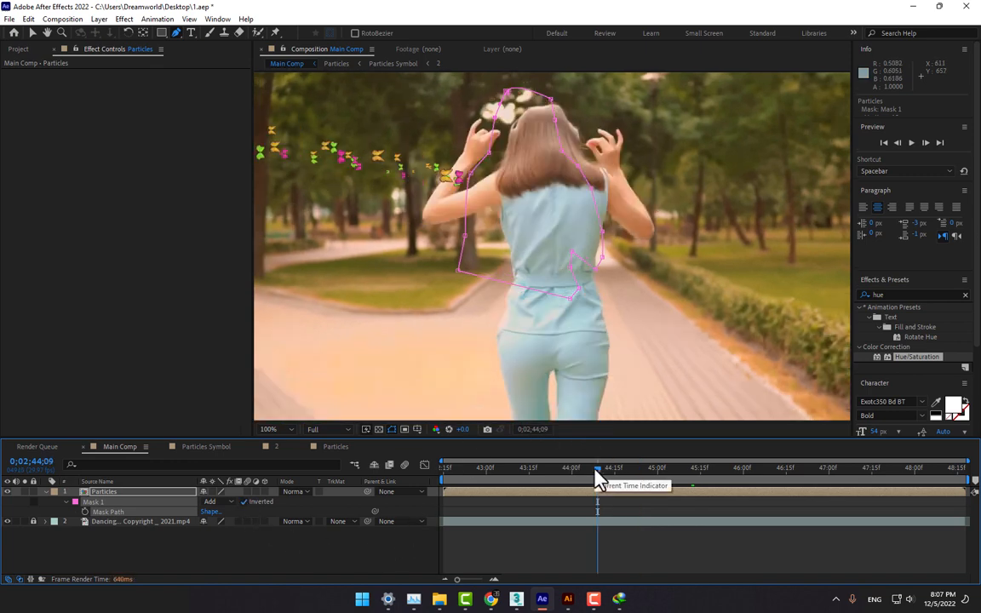
pyautogui.click(556, 468)
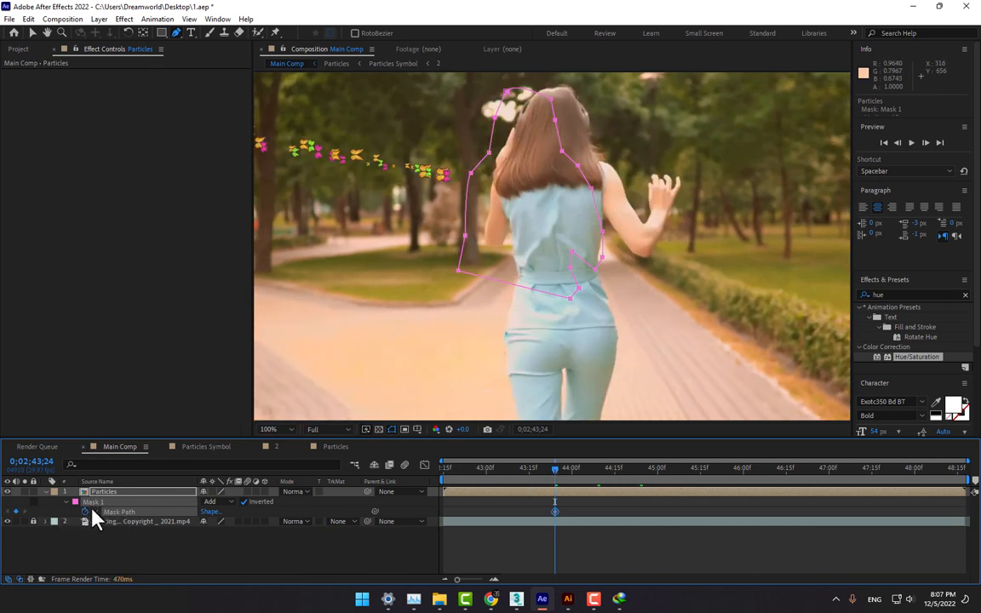
pyautogui.press('v')
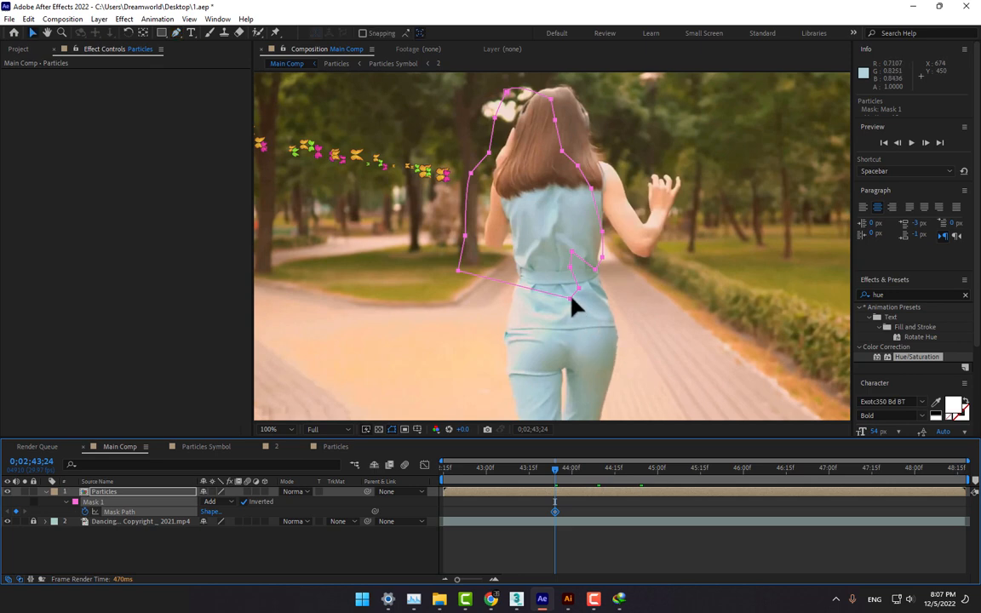
pyautogui.moveTo(572, 300); pyautogui.dragTo(595, 294)
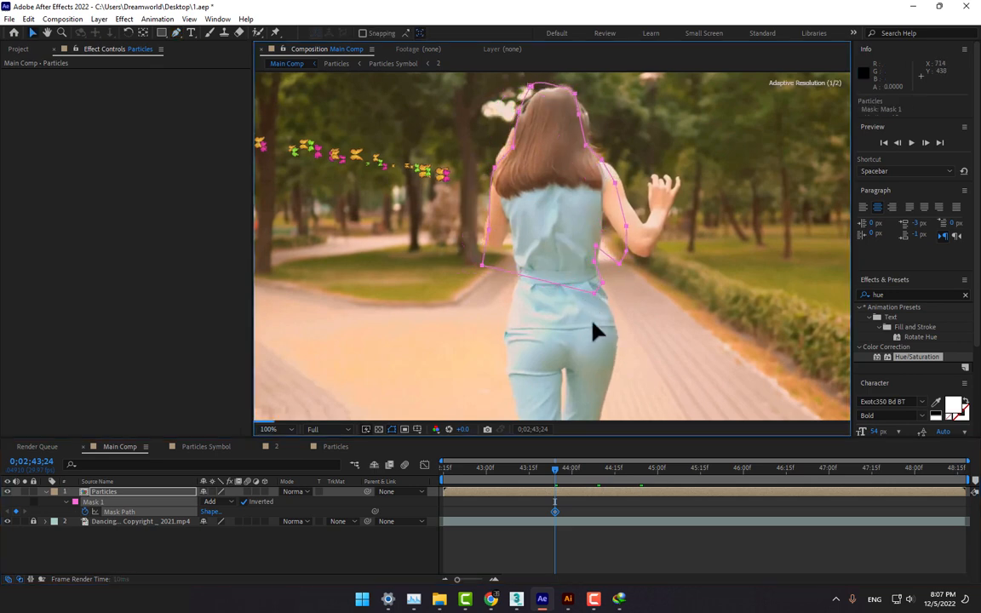
# Step: Move the whole mask down onto the woman at 0;02;44;01 to keyframe its path
pyautogui.click(565, 468)
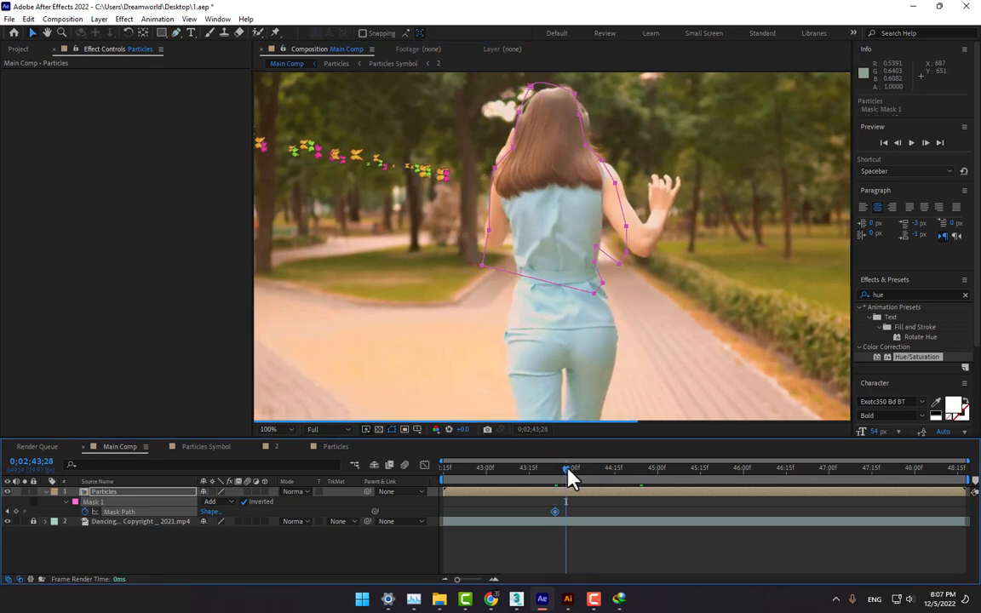
pyautogui.click(574, 469)
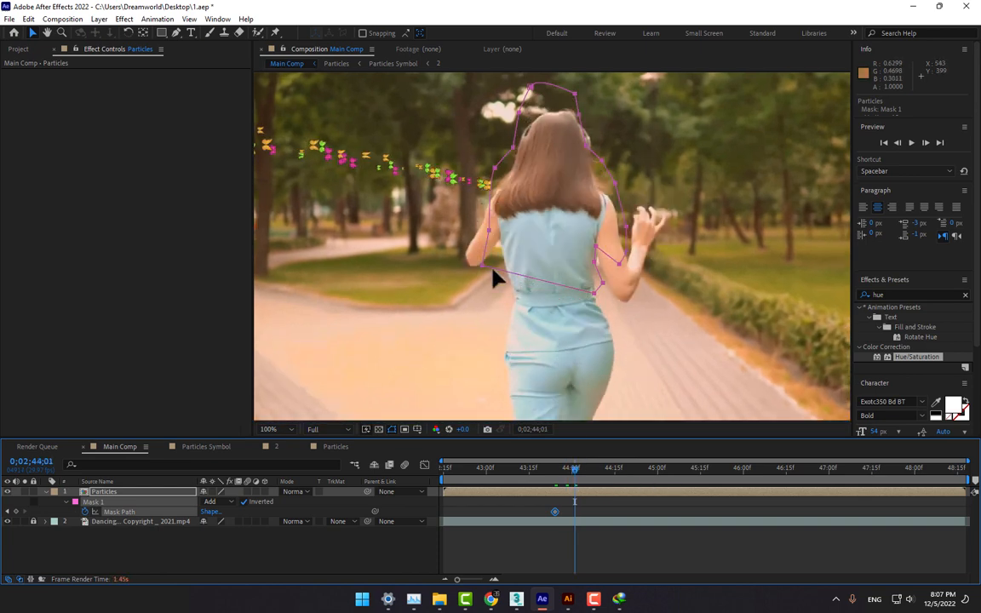
pyautogui.moveTo(483, 266); pyautogui.dragTo(485, 290)
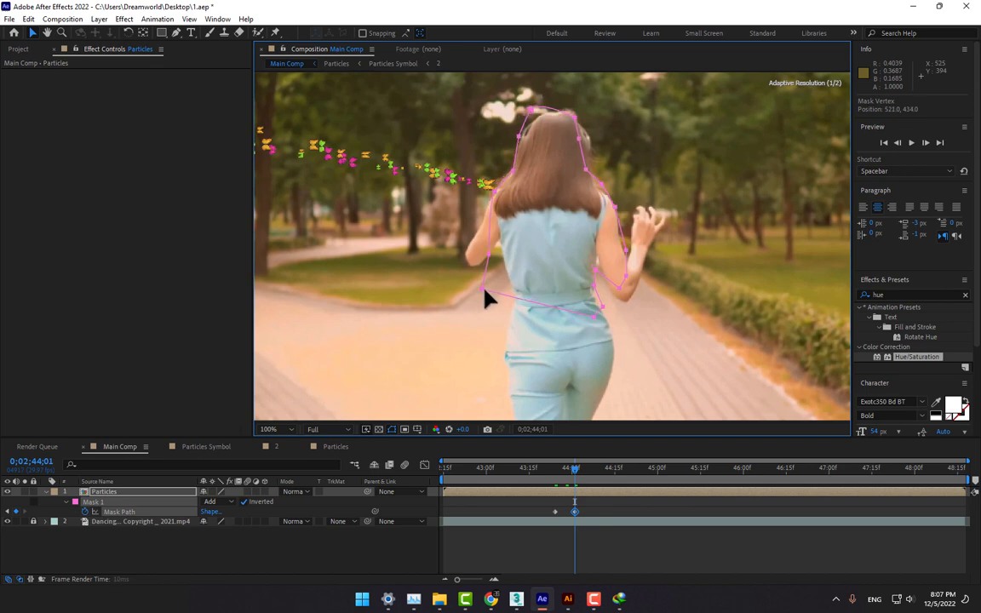
# Step: Shift the mask slightly upward at 0;02;44;03 to add another Mask Path keyframe
pyautogui.click(576, 470)
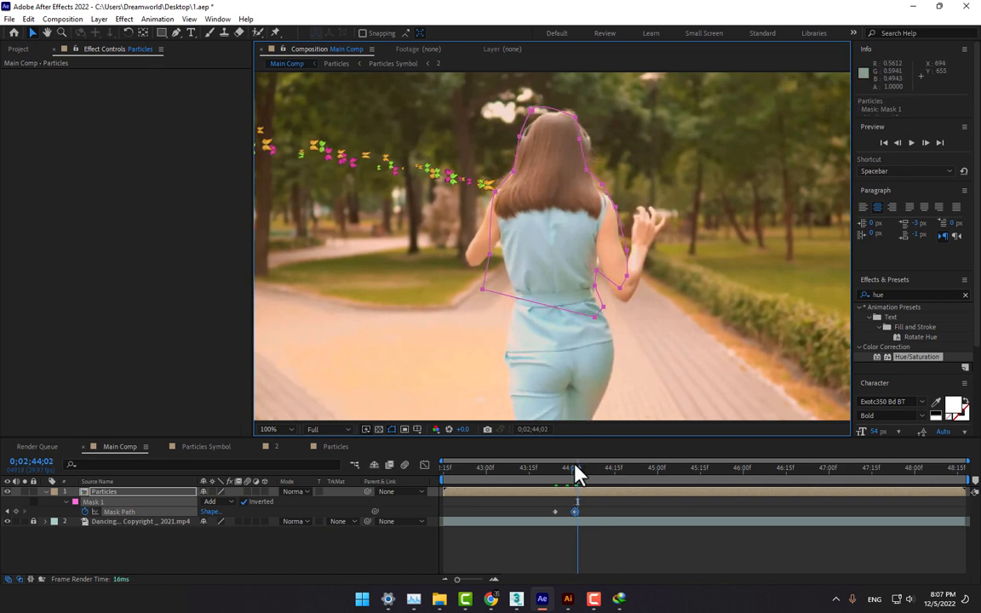
pyautogui.press('pagedown')
pyautogui.press('pagedown')
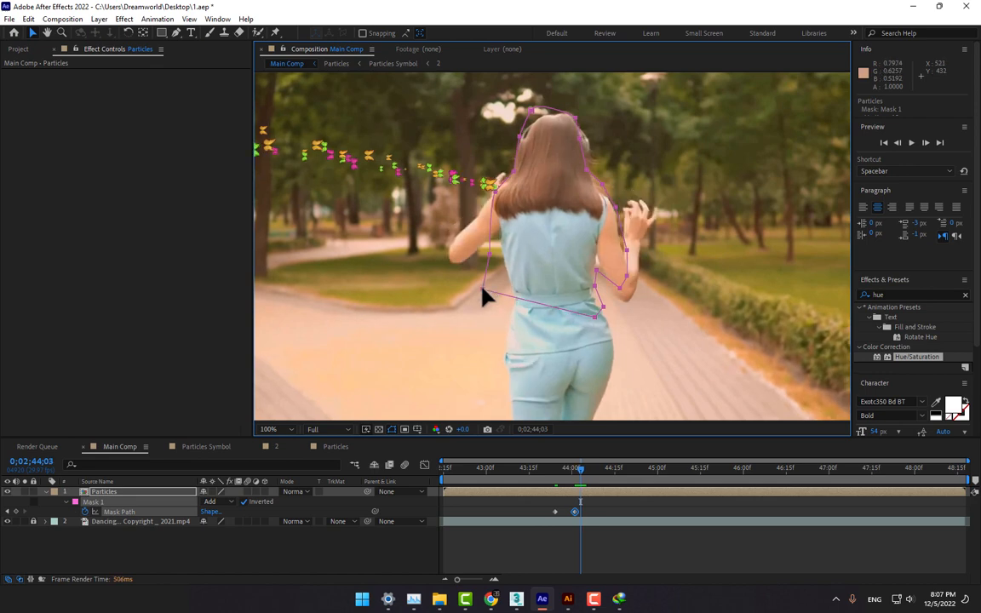
pyautogui.moveTo(482, 289); pyautogui.dragTo(482, 282)
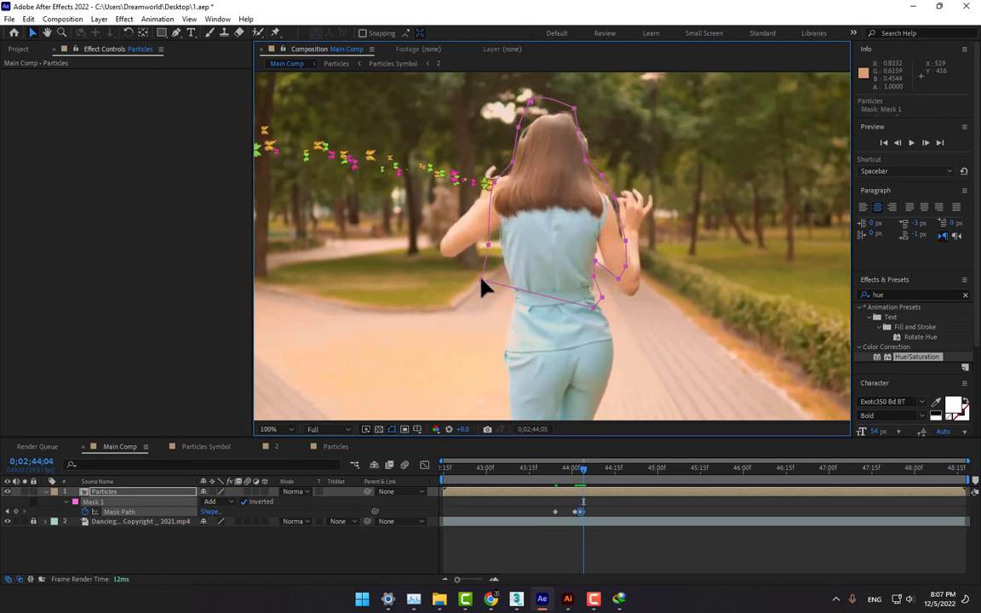
# Step: Move the whole mask up and left at 0;02;44;05 and slightly further left at 0;02;44;06 to keyframe its path
pyautogui.press('pagedown')
pyautogui.moveTo(481, 280); pyautogui.dragTo(472, 269)
pyautogui.press('pageup')
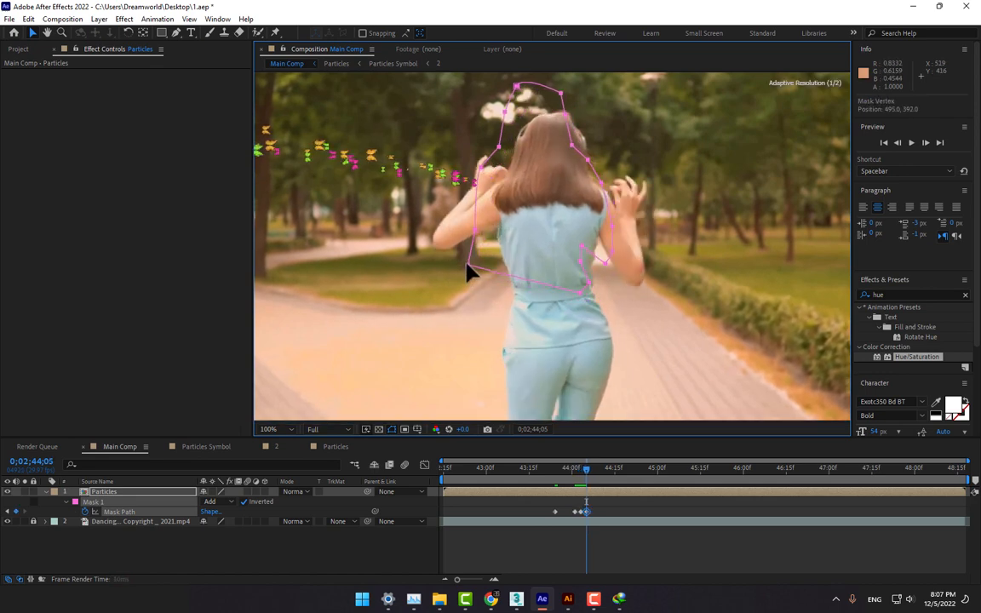
pyautogui.press('pagedown')
pyautogui.press('pagedown')
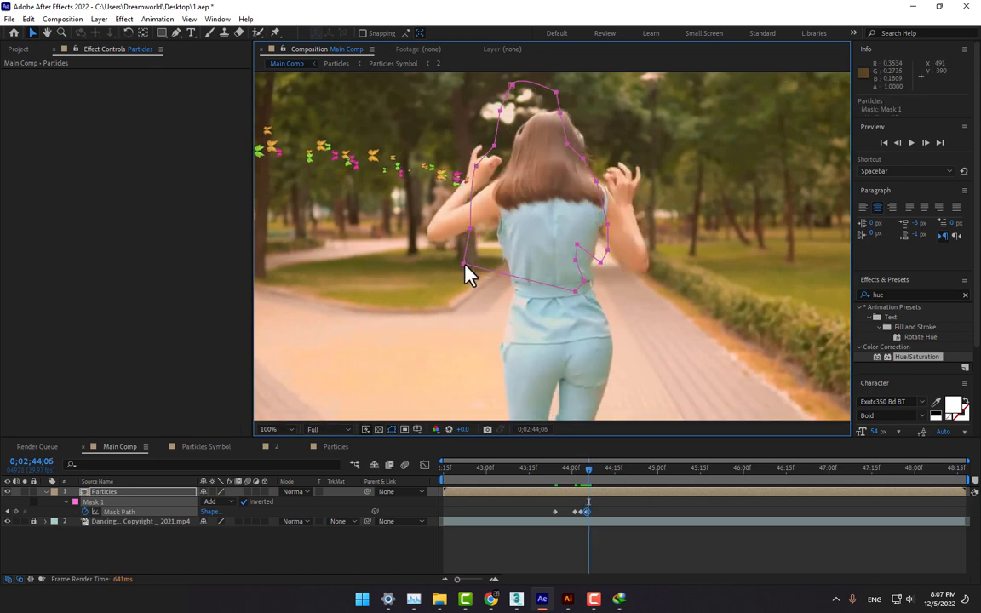
pyautogui.press('pagedown')
pyautogui.moveTo(467, 275); pyautogui.dragTo(457, 270)
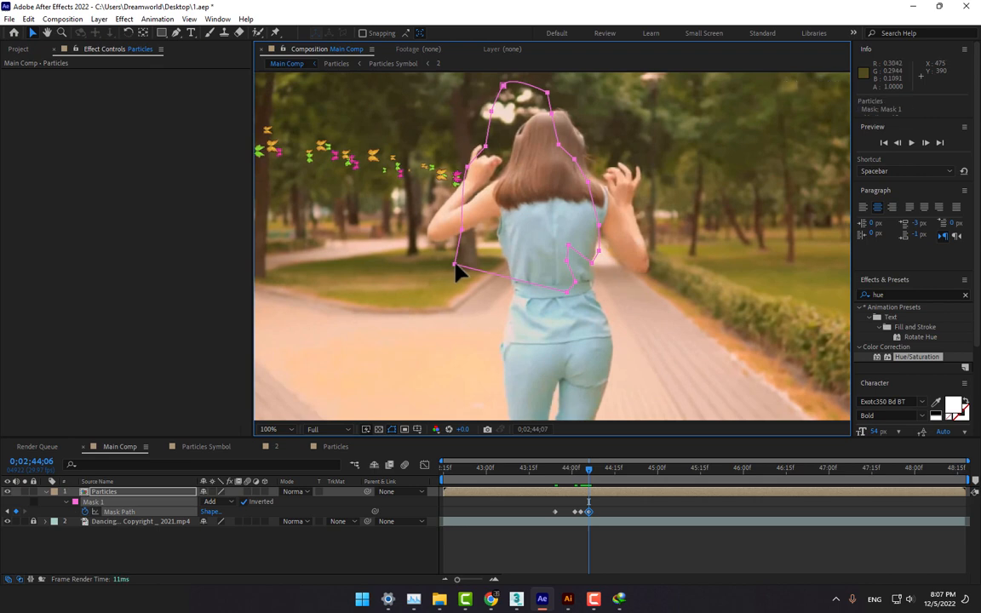
# Step: Reshape the mask at 0;02;44;07 by pulling its edge points out to the woman's left elbow and forearm
pyautogui.press('pagedown')
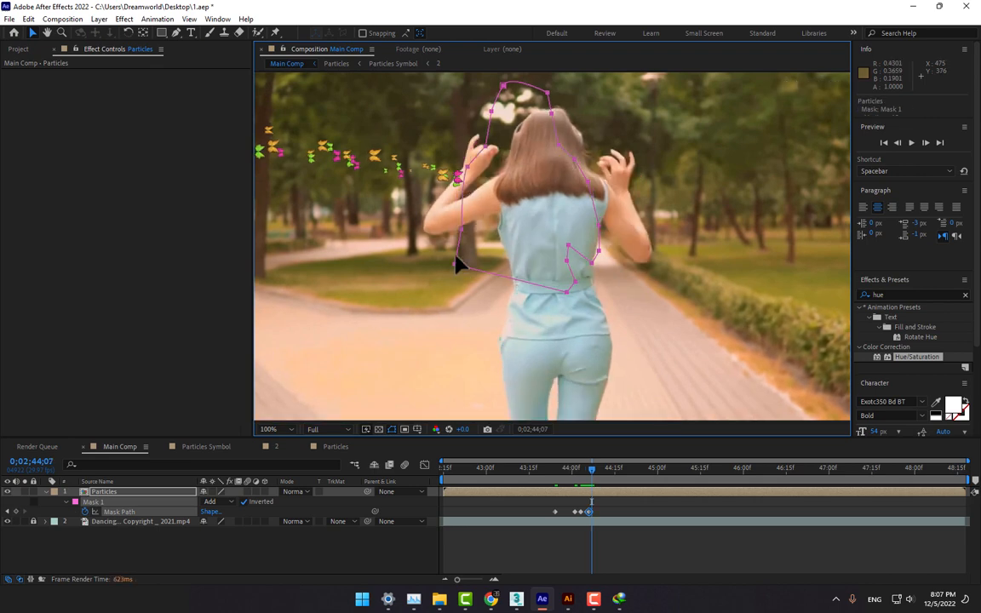
pyautogui.moveTo(457, 242); pyautogui.dragTo(433, 220)
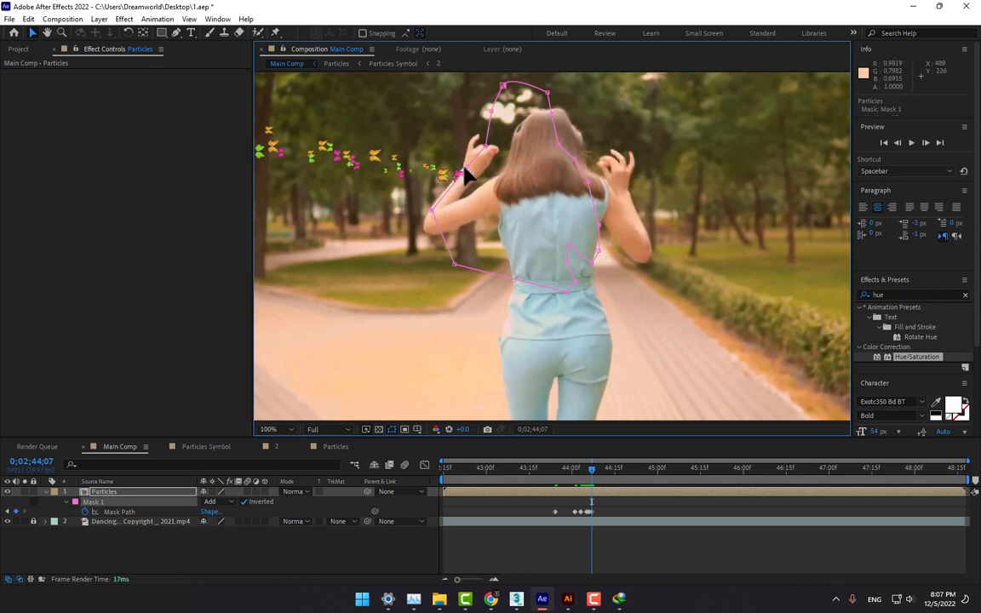
pyautogui.moveTo(465, 167); pyautogui.dragTo(467, 161)
# Step: Reshape the mask at 0;02;44;09 around the raised left arm and hand, moving inner points to her shoulder and elbow
pyautogui.press('pagedown')
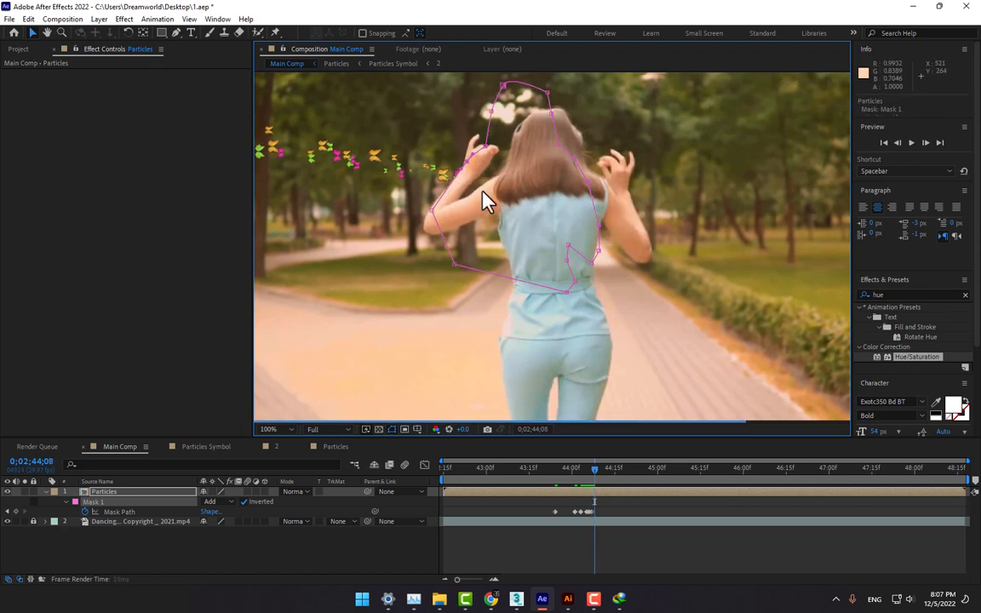
pyautogui.press('pagedown')
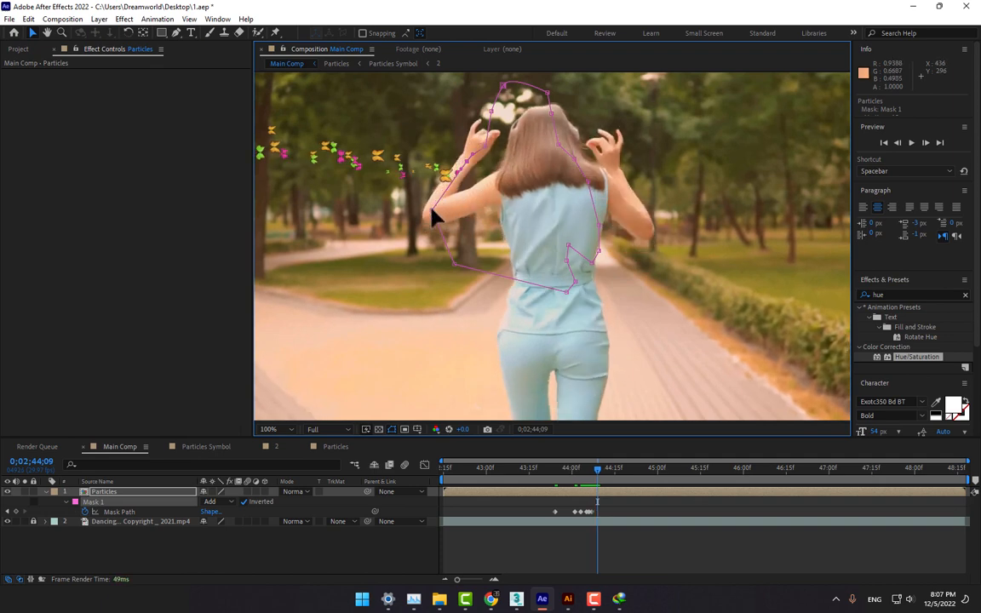
pyautogui.moveTo(435, 211); pyautogui.dragTo(426, 196)
pyautogui.moveTo(468, 164); pyautogui.dragTo(474, 129)
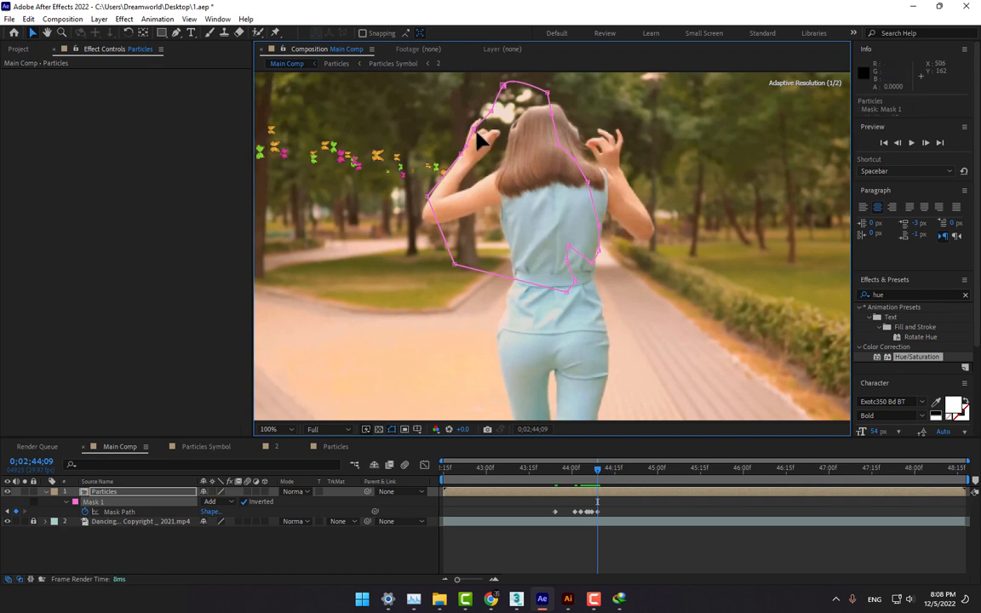
pyautogui.moveTo(563, 162); pyautogui.dragTo(502, 170)
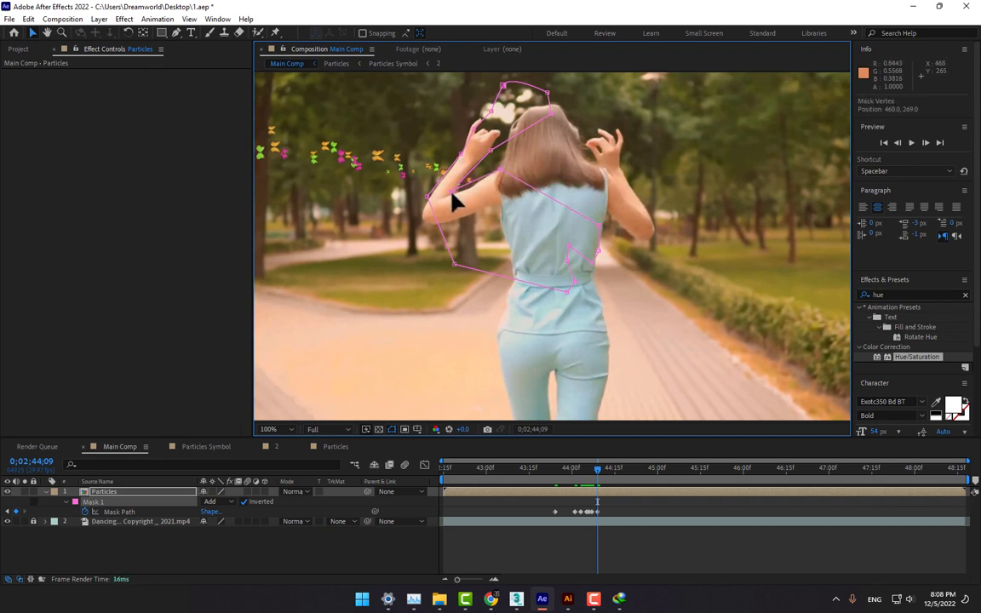
pyautogui.moveTo(452, 195); pyautogui.dragTo(450, 197)
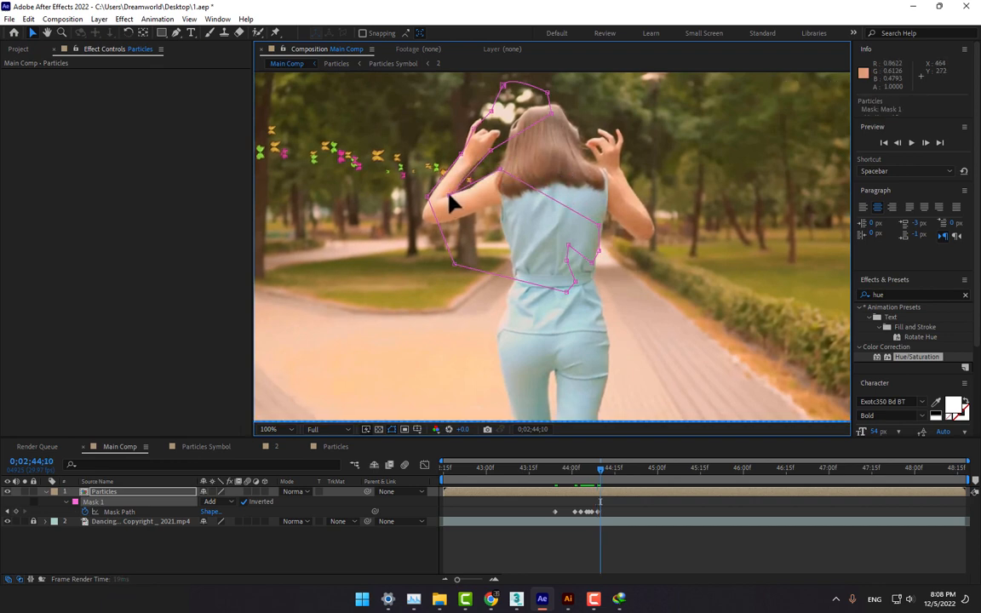
# Step: Keep adjusting the mask points around her head, arms and shoulders frame by frame from 0;02;44;10 to 0;02;44;28
pyautogui.press('pagedown')
pyautogui.press('pagedown')
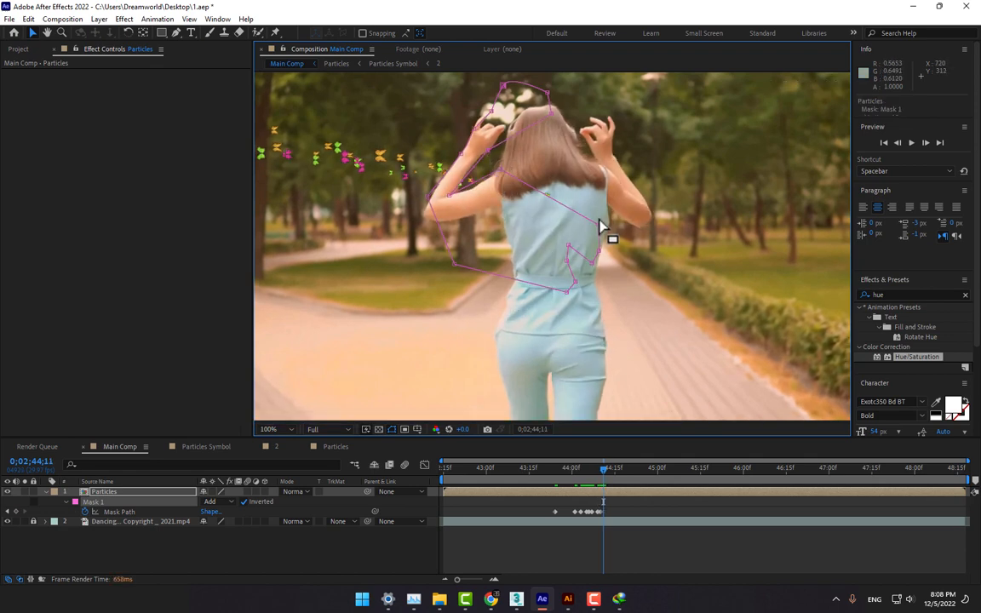
pyautogui.moveTo(595, 228); pyautogui.dragTo(525, 154)
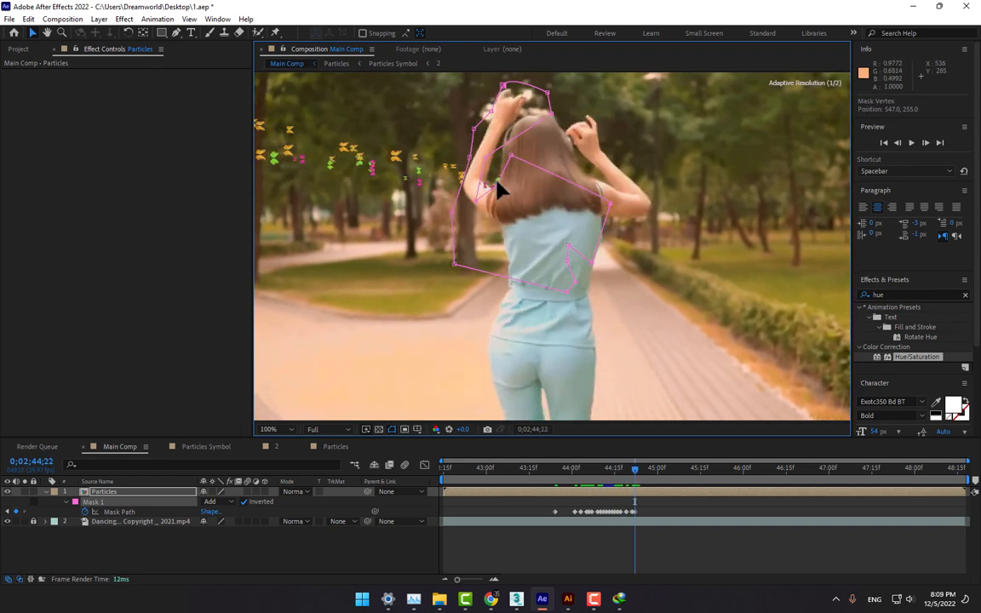
pyautogui.moveTo(497, 181); pyautogui.dragTo(606, 211)
pyautogui.press('pagedown')
pyautogui.press('pagedown')
pyautogui.press('pagedown')
pyautogui.press('pagedown')
pyautogui.press('pagedown')
pyautogui.press('pagedown')
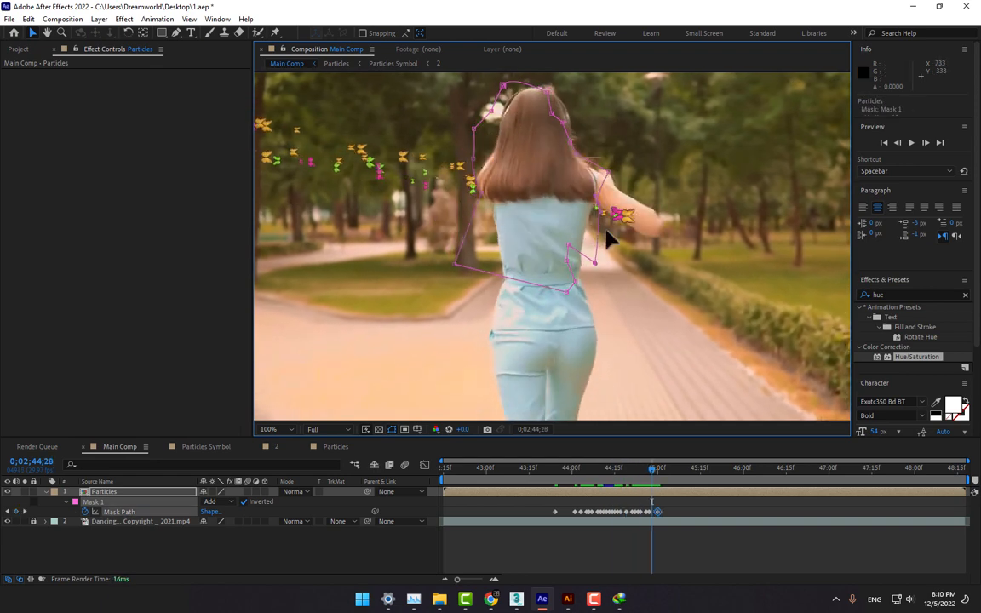
# Step: Keyframe the mask shape through 0;02;45;28 so it follows her hair, both arms and the raised right hand
pyautogui.press('pagedown')
pyautogui.press('pagedown')
pyautogui.press('pagedown')
pyautogui.press('pagedown')
pyautogui.press('pagedown')
pyautogui.press('pagedown')
pyautogui.press('pagedown')
pyautogui.press('pagedown')
pyautogui.press('pagedown')
pyautogui.press('pagedown')
pyautogui.press('pagedown')
pyautogui.press('pagedown')
pyautogui.press('pagedown')
pyautogui.press('pagedown')
pyautogui.press('pagedown')
pyautogui.press('pagedown')
pyautogui.press('pagedown')
pyautogui.press('pagedown')
pyautogui.press('pagedown')
pyautogui.press('pagedown')
pyautogui.press('pagedown')
pyautogui.press('pagedown')
pyautogui.press('pagedown')
pyautogui.press('pagedown')
pyautogui.press('pagedown')
pyautogui.press('pagedown')
pyautogui.press('pagedown')
pyautogui.press('pagedown')
pyautogui.press('pagedown')
pyautogui.press('pagedown')
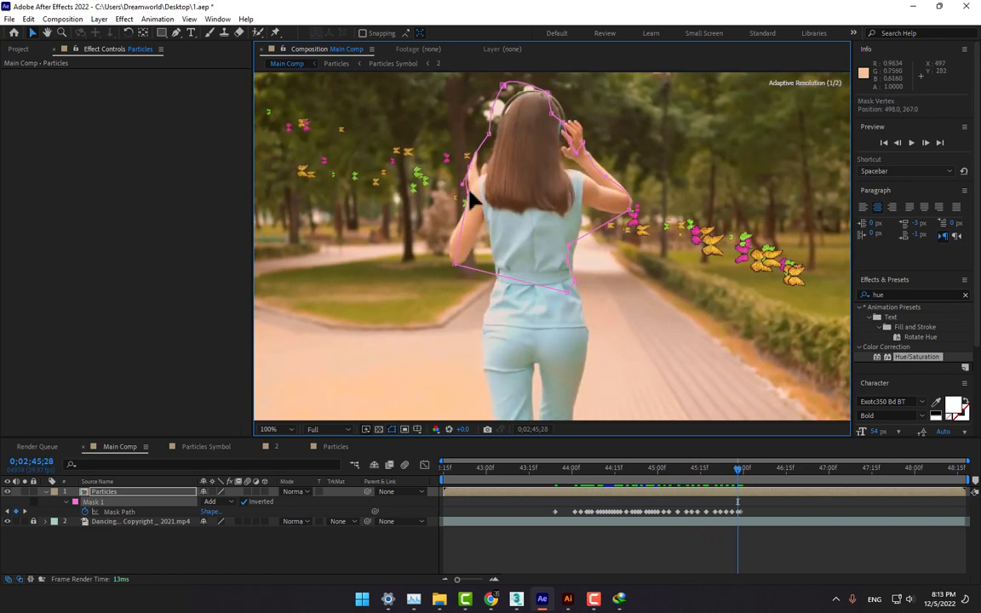
# Step: Continue fitting the Mask Path to her head and raised elbows frame by frame up to 0;02;46;18
pyautogui.press('pagedown')
pyautogui.press('pagedown')
pyautogui.press('pagedown')
pyautogui.press('pagedown')
pyautogui.press('pagedown')
pyautogui.press('pagedown')
pyautogui.press('pagedown')
pyautogui.press('pagedown')
pyautogui.press('pagedown')
pyautogui.press('pagedown')
pyautogui.press('pagedown')
pyautogui.press('pagedown')
pyautogui.press('pagedown')
pyautogui.press('pagedown')
pyautogui.press('pagedown')
pyautogui.press('pagedown')
pyautogui.press('pagedown')
pyautogui.press('pagedown')
pyautogui.press('pagedown')
pyautogui.press('pagedown')
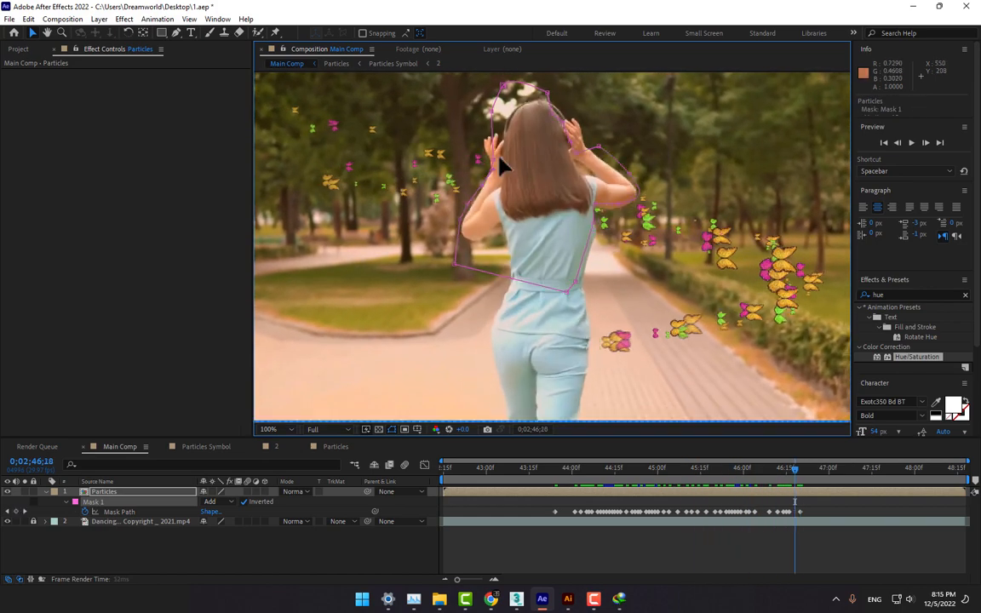
# Step: Keyframe the mask up to 0;02;47;10, pulling its lower-left corner in towards her body and following her arms
pyautogui.press('pagedown')
pyautogui.press('pagedown')
pyautogui.press('pagedown')
pyautogui.press('pagedown')
pyautogui.press('pagedown')
pyautogui.press('pagedown')
pyautogui.press('pagedown')
pyautogui.press('pagedown')
pyautogui.press('pagedown')
pyautogui.press('pagedown')
pyautogui.press('pagedown')
pyautogui.press('pagedown')
pyautogui.press('pagedown')
pyautogui.moveTo(456, 266); pyautogui.dragTo(478, 243)
pyautogui.press('pagedown')
pyautogui.press('pagedown')
pyautogui.press('pagedown')
pyautogui.press('pagedown')
pyautogui.press('pagedown')
pyautogui.press('pagedown')
pyautogui.press('pagedown')
pyautogui.press('pagedown')
pyautogui.press('pagedown')
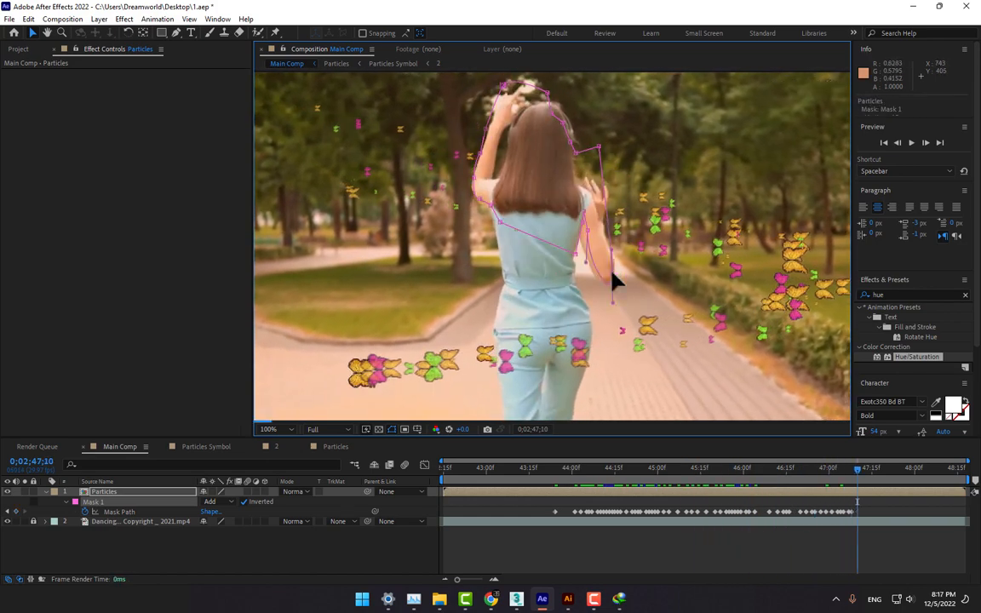
# Step: Refine the mask around her hair, shoulders and lowering arms frame by frame up to 0;02;47;29
pyautogui.press('pageup')
pyautogui.press('pageup')
pyautogui.press('pagedown')
pyautogui.press('pagedown')
pyautogui.press('pagedown')
pyautogui.press('pagedown')
pyautogui.press('pagedown')
pyautogui.press('pagedown')
pyautogui.press('pagedown')
pyautogui.press('pagedown')
pyautogui.press('pagedown')
pyautogui.press('pagedown')
pyautogui.press('pagedown')
pyautogui.press('pagedown')
pyautogui.press('pagedown')
pyautogui.press('pagedown')
pyautogui.press('pagedown')
pyautogui.press('pagedown')
pyautogui.press('pagedown')
pyautogui.press('pagedown')
pyautogui.press('pagedown')
pyautogui.press('pagedown')
pyautogui.press('pagedown')
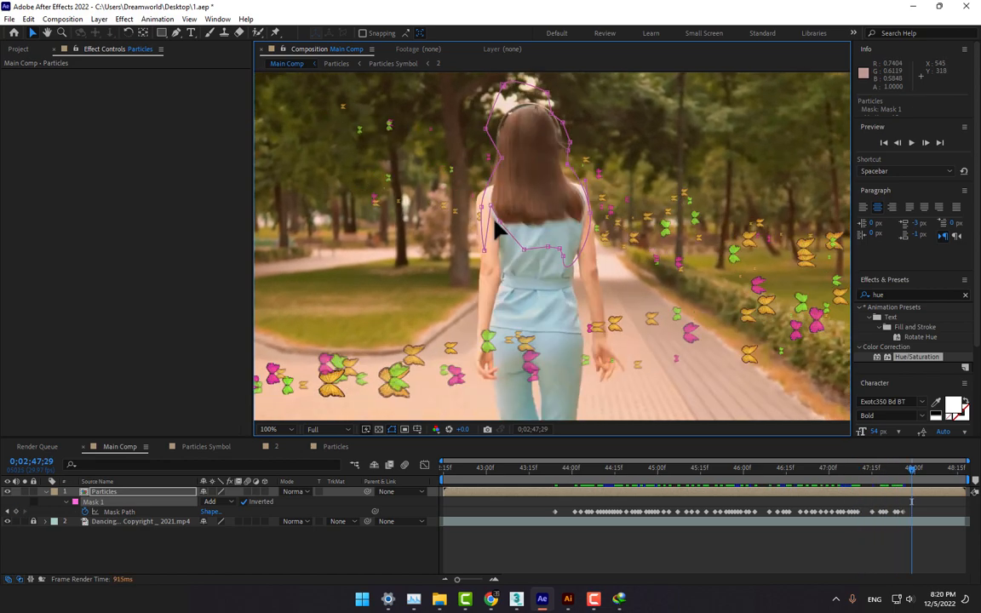
# Step: Finish keyframing the mask shape over the remaining frames from 0;02;47;29 to the end of the composition
pyautogui.press('pagedown')
pyautogui.press('pagedown')
pyautogui.press('pagedown')
pyautogui.press('pagedown')
pyautogui.press('pagedown')
pyautogui.press('pagedown')
pyautogui.press('pagedown')
pyautogui.press('pagedown')
pyautogui.press('pagedown')
pyautogui.press('pagedown')
# Step: Return to the composition's start at 0;02;42;15 and save the project
pyautogui.click(460, 469)
pyautogui.click(596, 603)
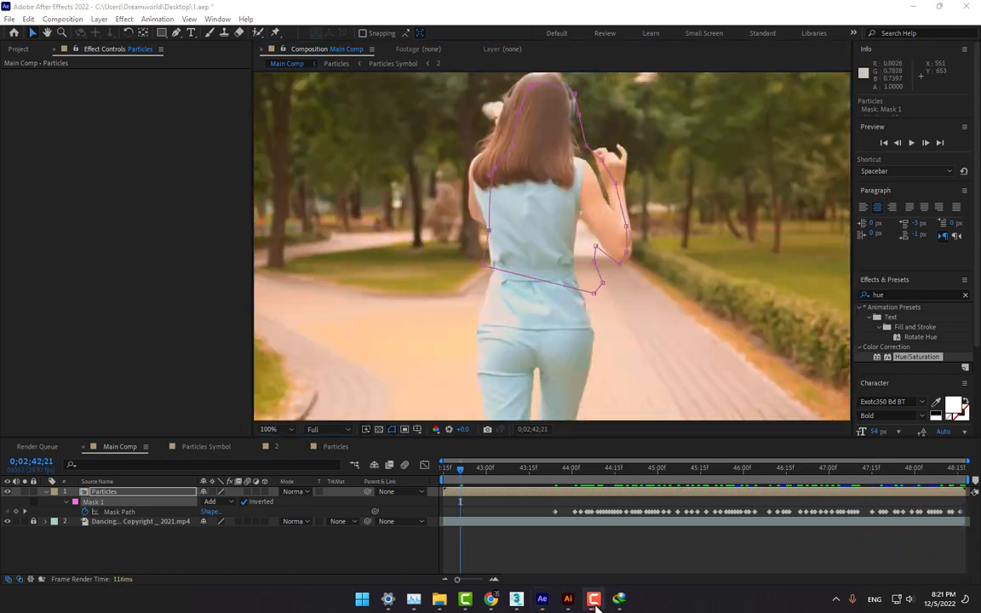
pyautogui.click(473, 453)
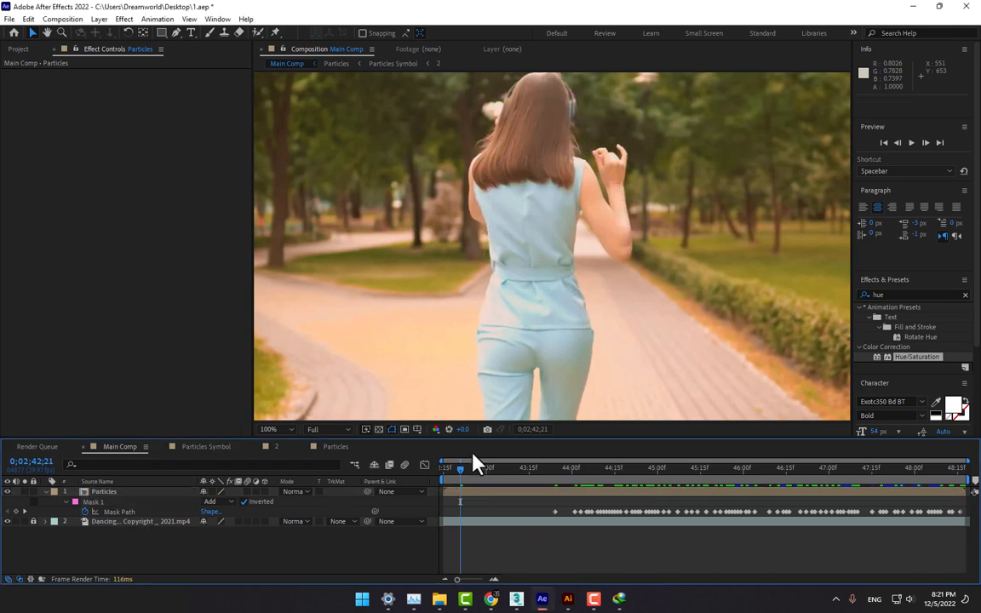
pyautogui.moveTo(510, 475); pyautogui.dragTo(410, 476)
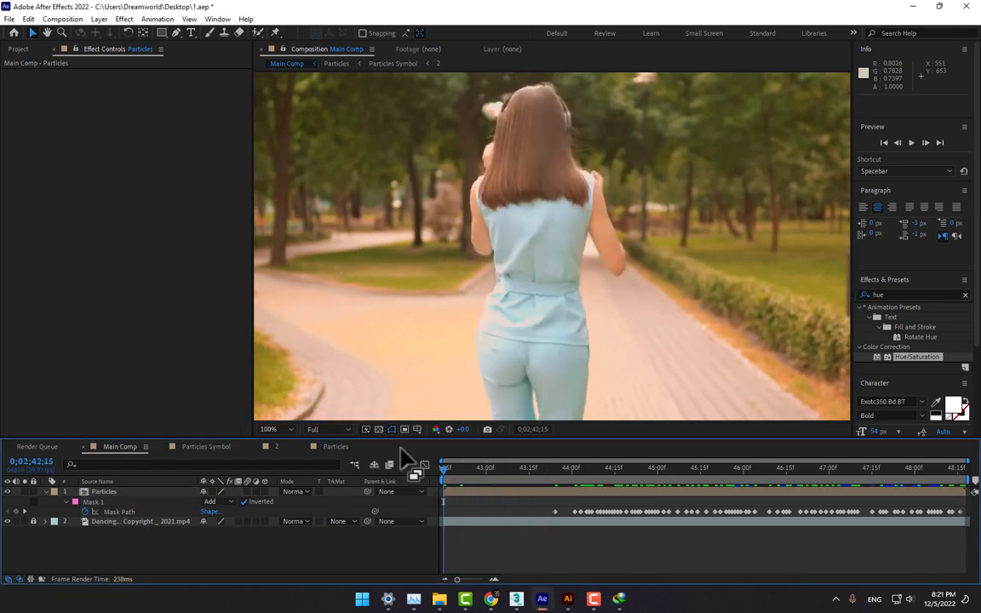
pyautogui.hotkey('ctrl', 's')
# Step: Purge all memory and the disk cache
pyautogui.click(29, 19)
pyautogui.moveTo(73, 289)
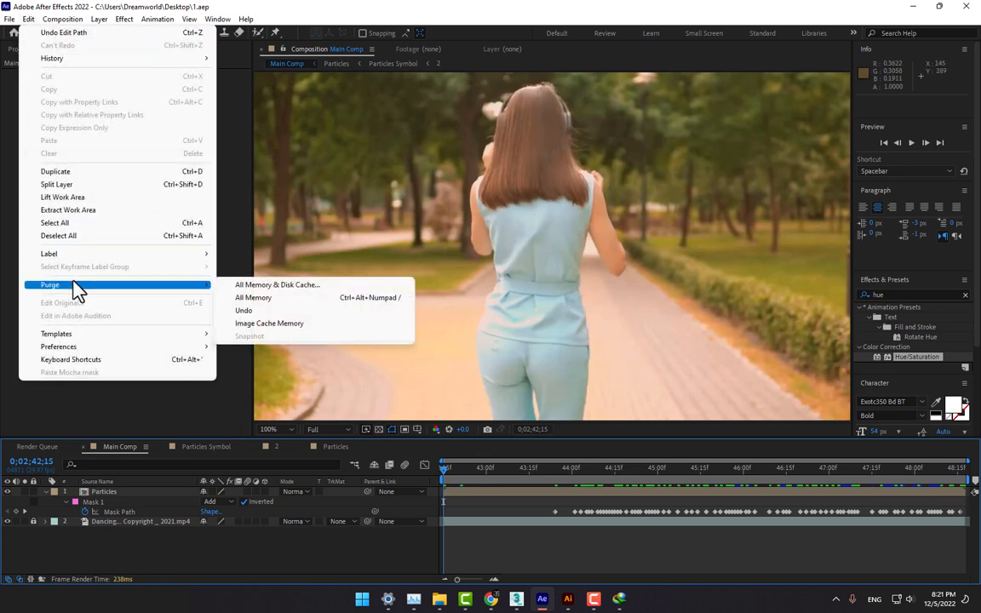
pyautogui.click(325, 289)
pyautogui.click(506, 331)
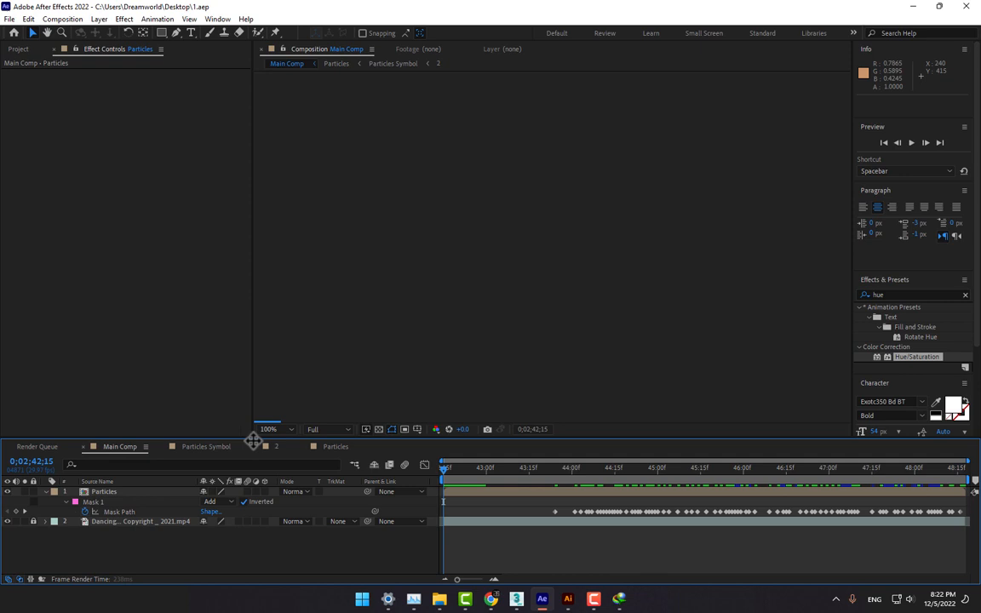
# Step: Enlarge the composition view and preview the masked butterfly animation
pyautogui.moveTo(253, 441); pyautogui.dragTo(186, 516)
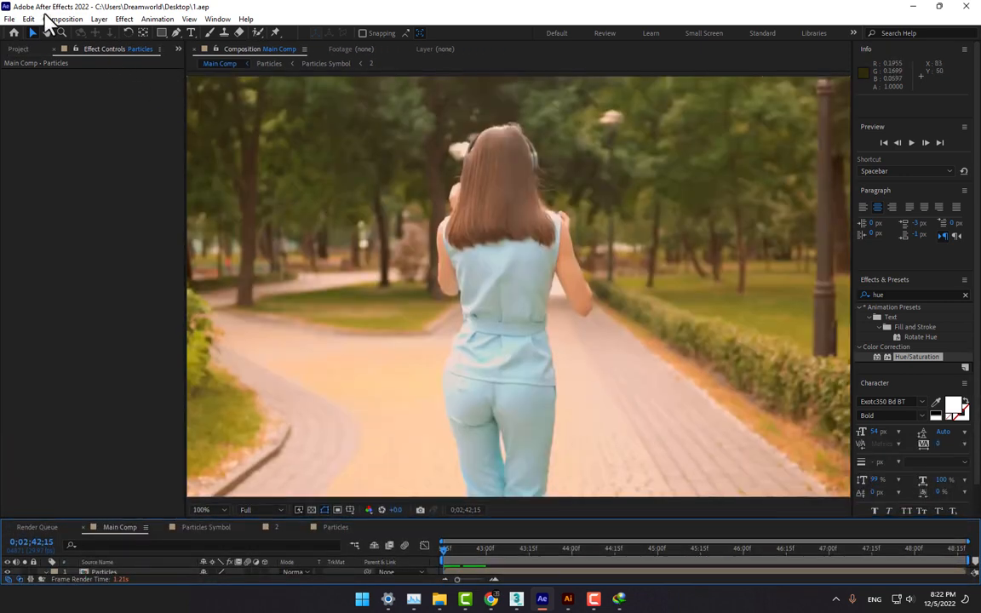
pyautogui.click(912, 144)
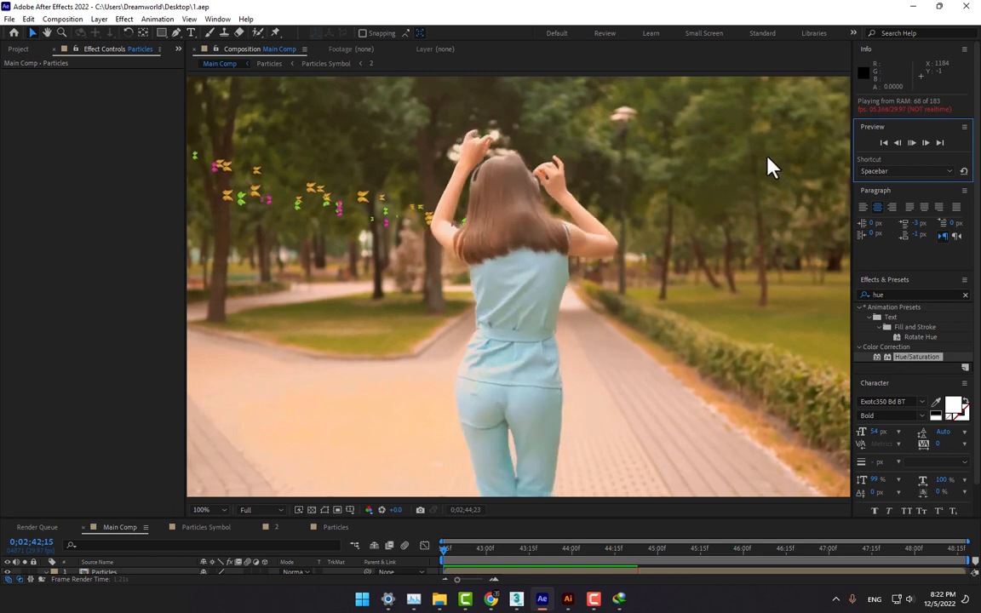
pyautogui.click(910, 143)
# Step: Reveal all mask properties of the Particles layer and set Mask 1's feather to 13 pixels
pyautogui.moveTo(231, 520); pyautogui.dragTo(247, 428)
pyautogui.click(114, 490)
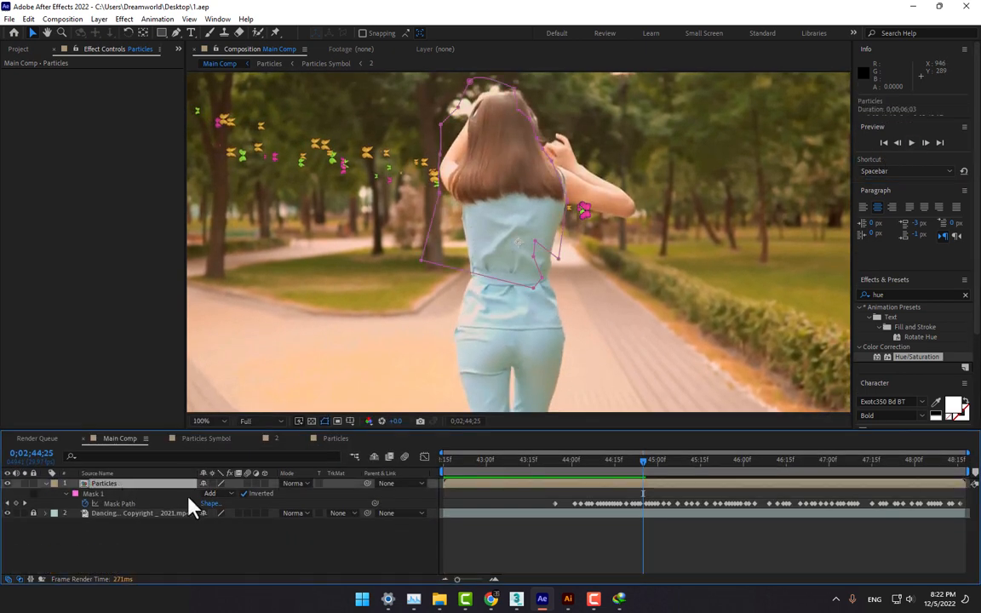
pyautogui.press('m')
pyautogui.press('m')
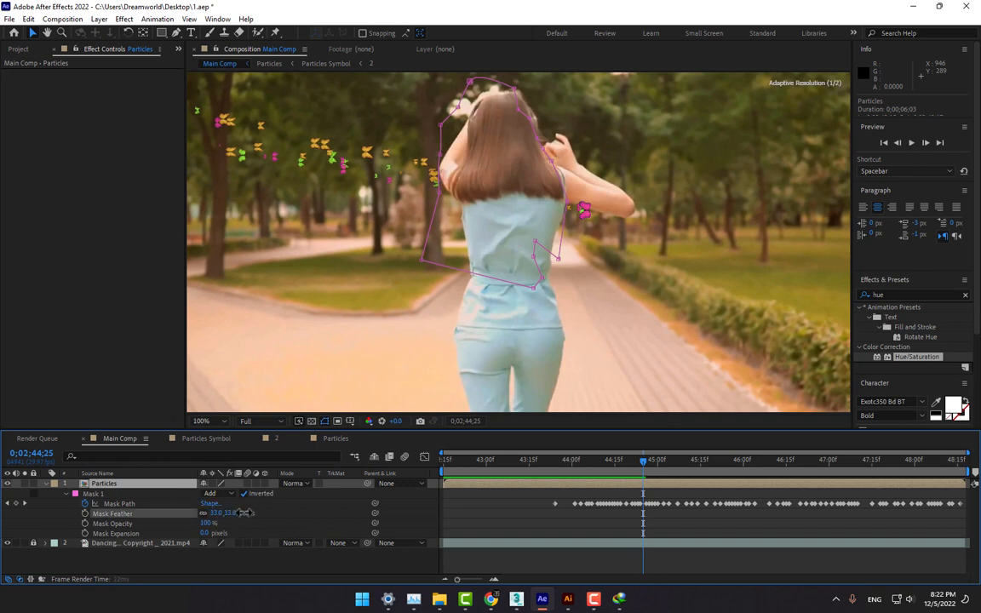
pyautogui.moveTo(245, 512); pyautogui.dragTo(246, 512)
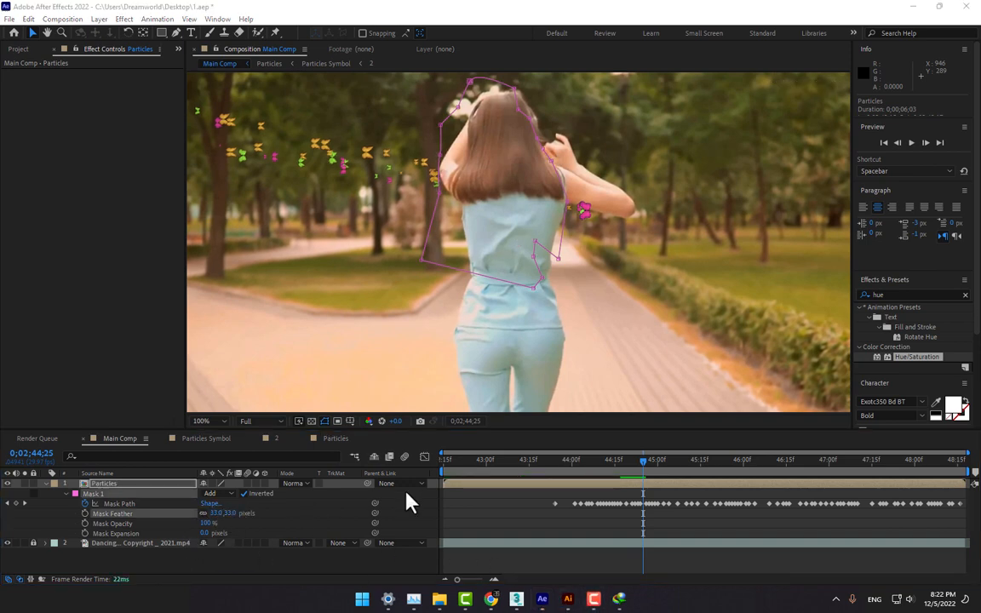
pyautogui.moveTo(215, 514); pyautogui.dragTo(234, 513)
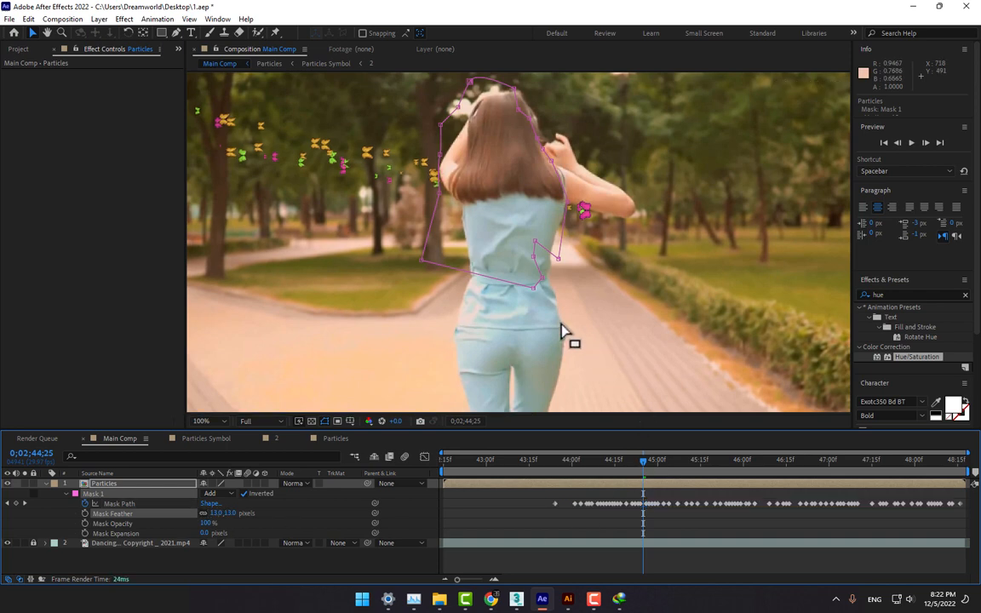
# Step: Preview the feathered result in an enlarged composition view fitted to its panel, with the Particles layer's properties collapsed
pyautogui.moveTo(451, 430); pyautogui.dragTo(448, 478)
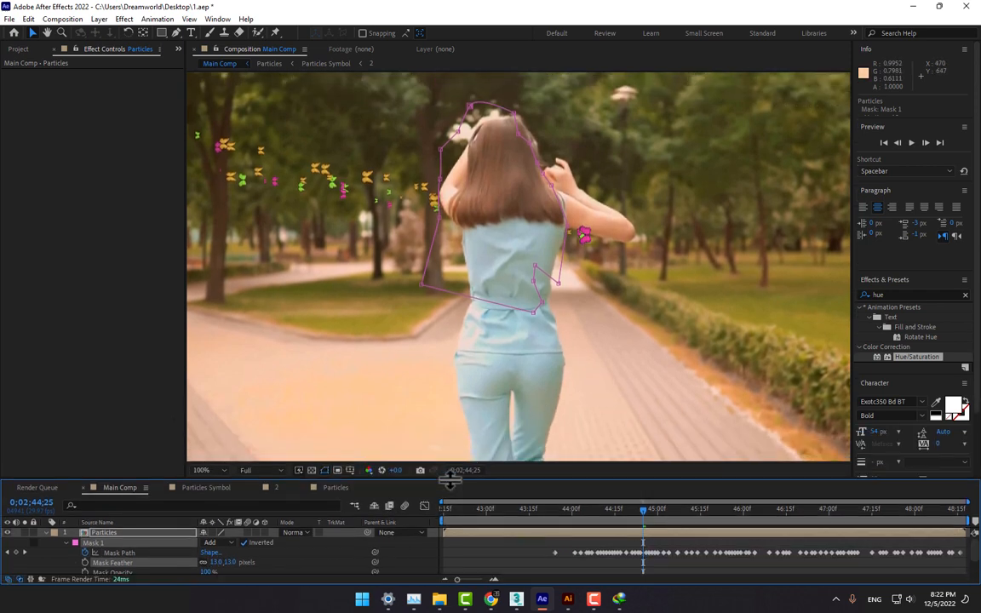
pyautogui.click(911, 142)
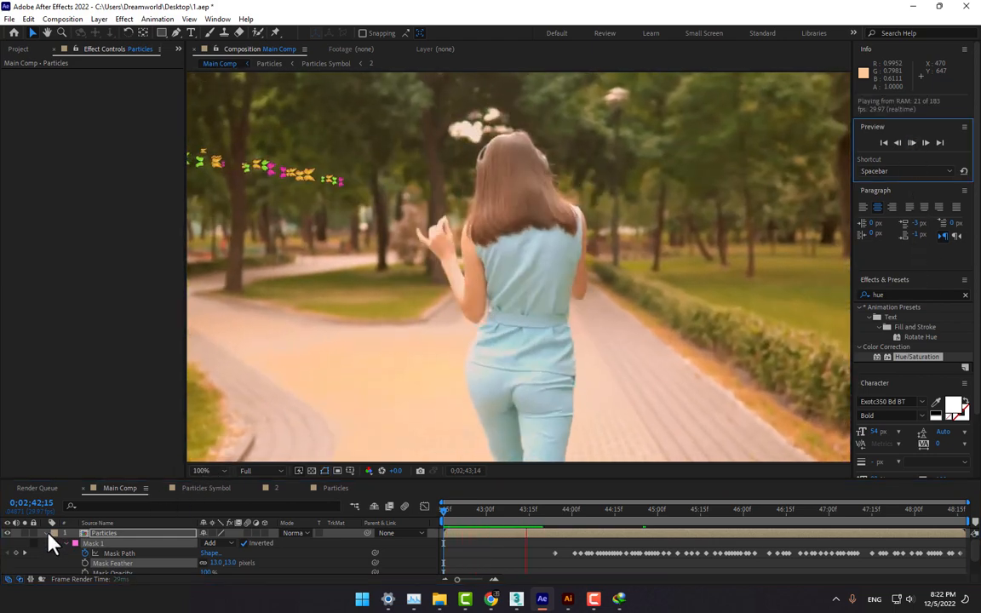
pyautogui.click(46, 534)
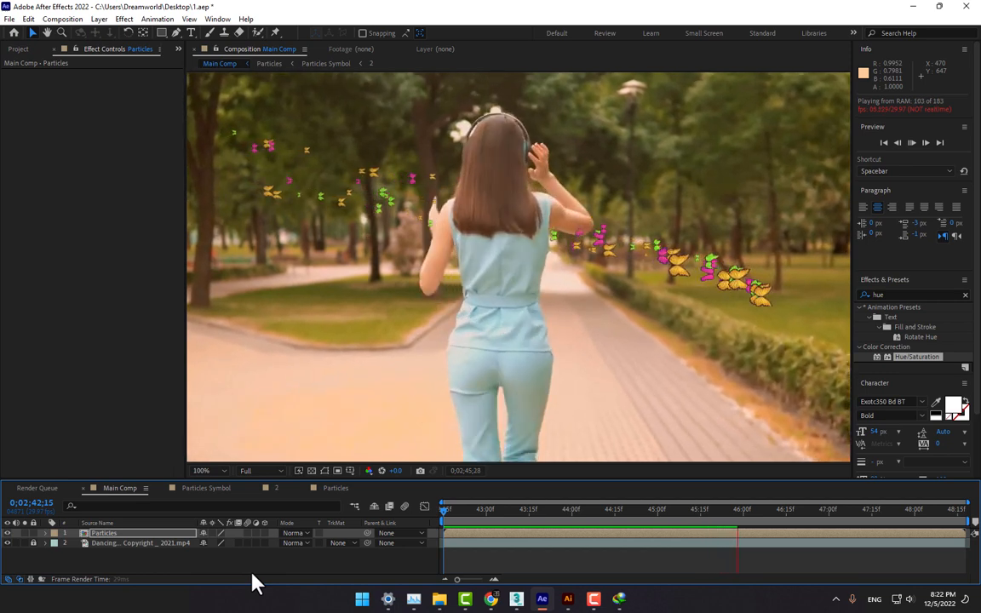
pyautogui.click(223, 470)
pyautogui.click(226, 278)
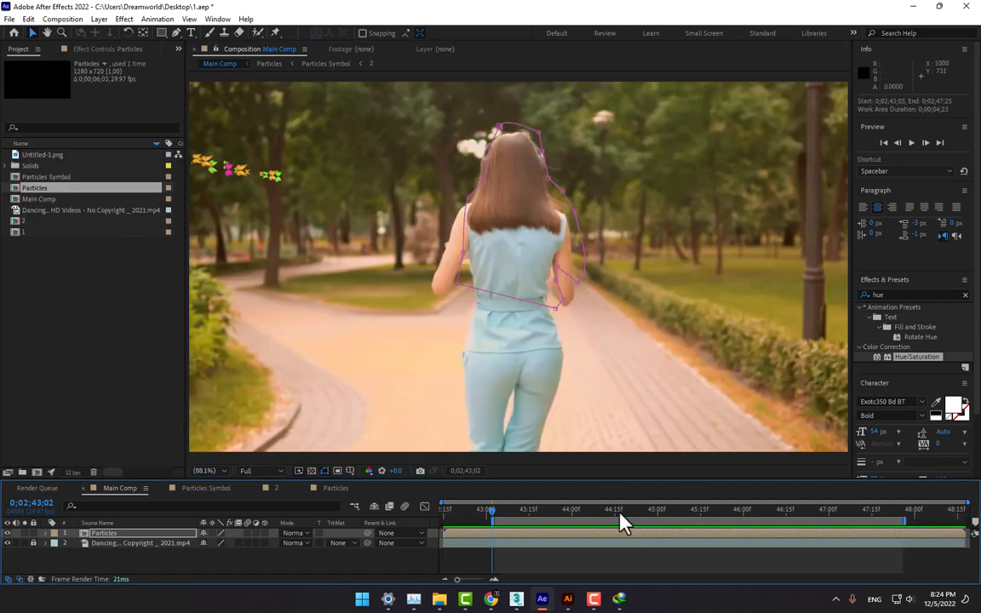
# Step: Play back the work area from 0;02;43;06 and scrub through the butterflies' flight to 0;02;45;22
pyautogui.click(505, 510)
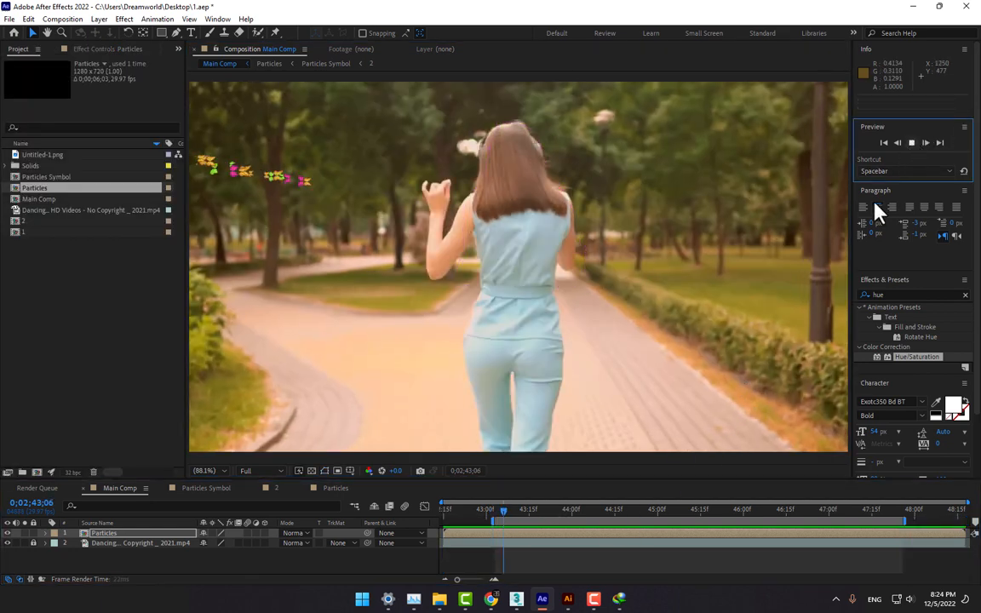
pyautogui.press('space')
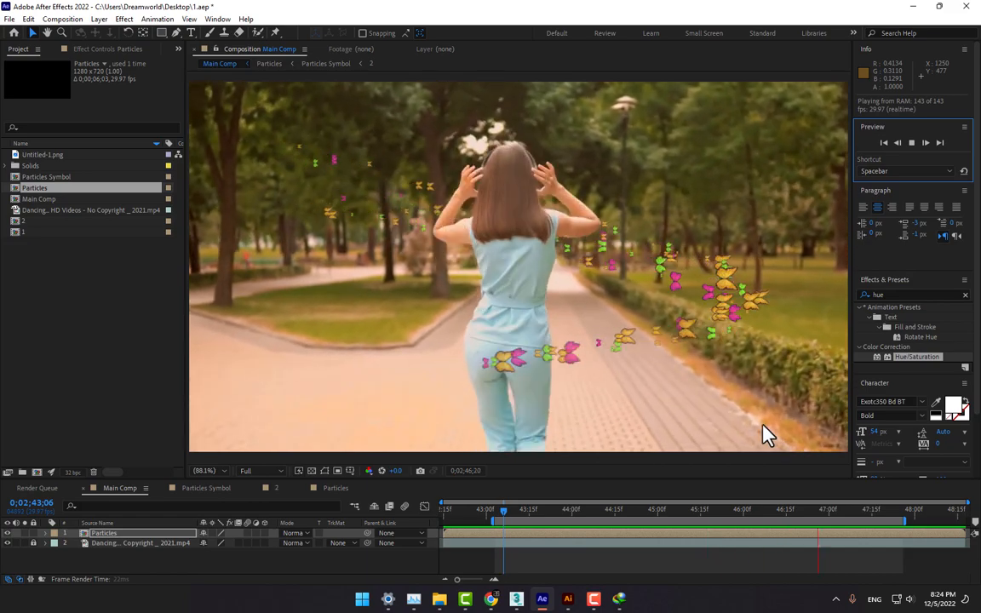
pyautogui.click(531, 509)
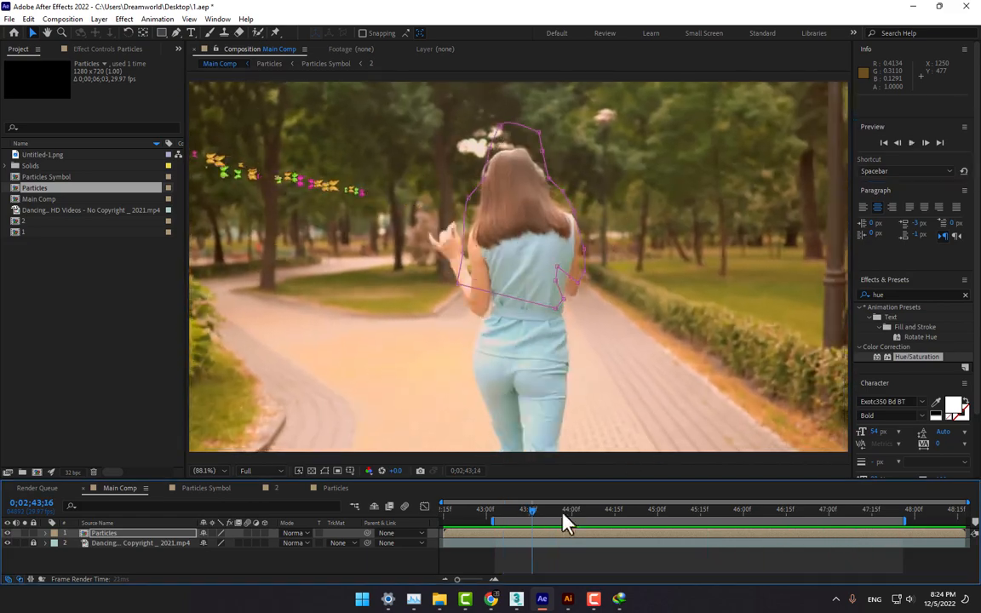
pyautogui.moveTo(567, 521); pyautogui.dragTo(722, 522)
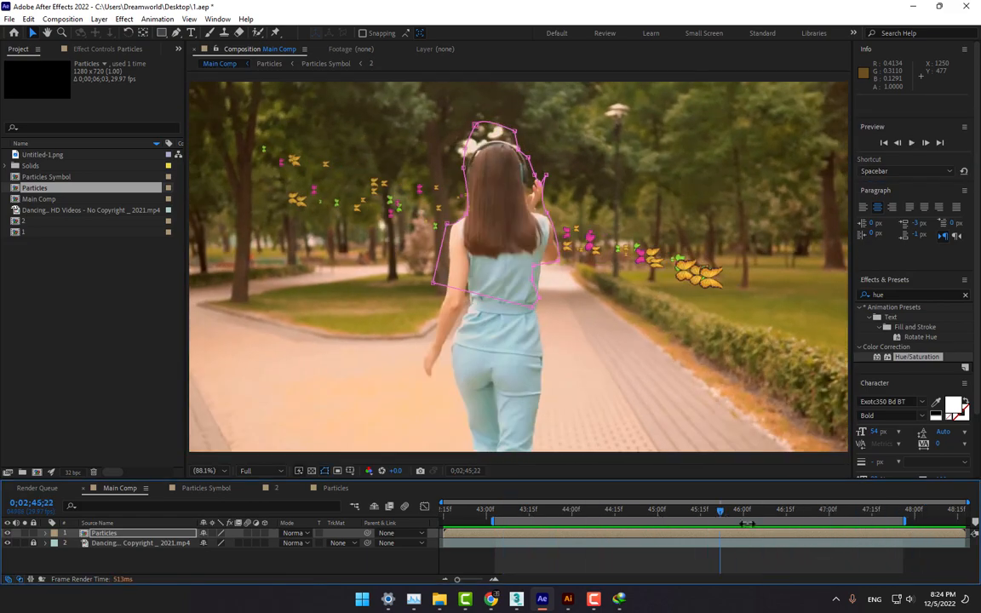
# Step: Deselect the Particles layer and scrub the composition to 0;02;46;11 to check the butterflies around the woman without the mask outline
pyautogui.click(952, 564)
pyautogui.moveTo(662, 517); pyautogui.dragTo(860, 510)
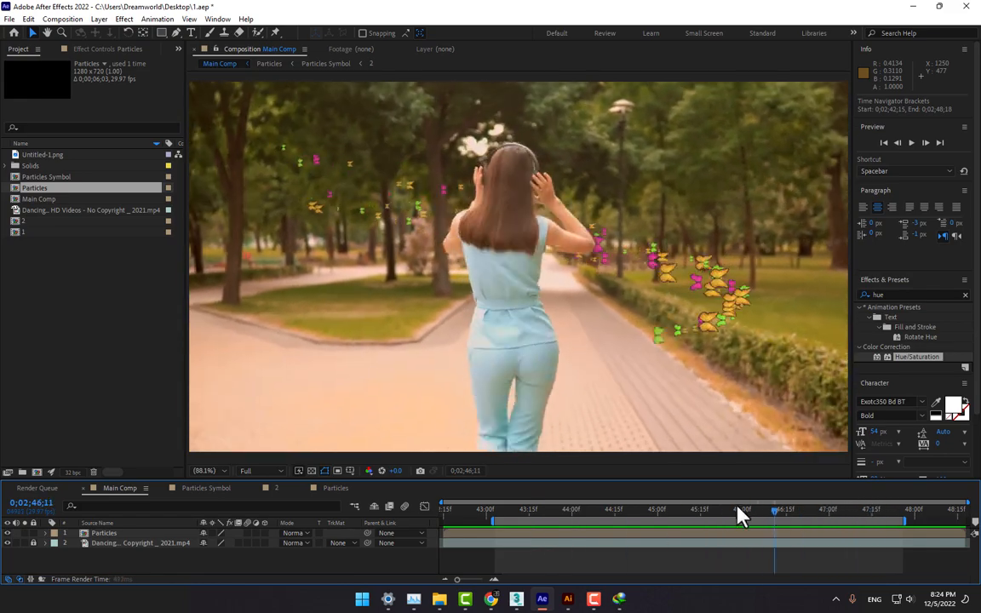